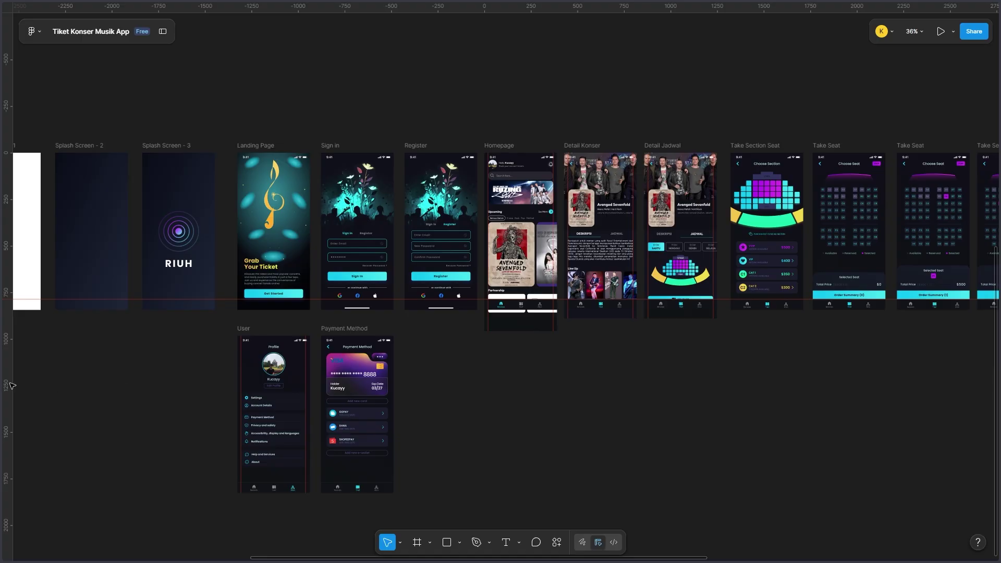
- Examine the style guide's basic, background and gradient colours, typography table, logo and reusable components above the splash screens
scroll(319, 119, left, 4)
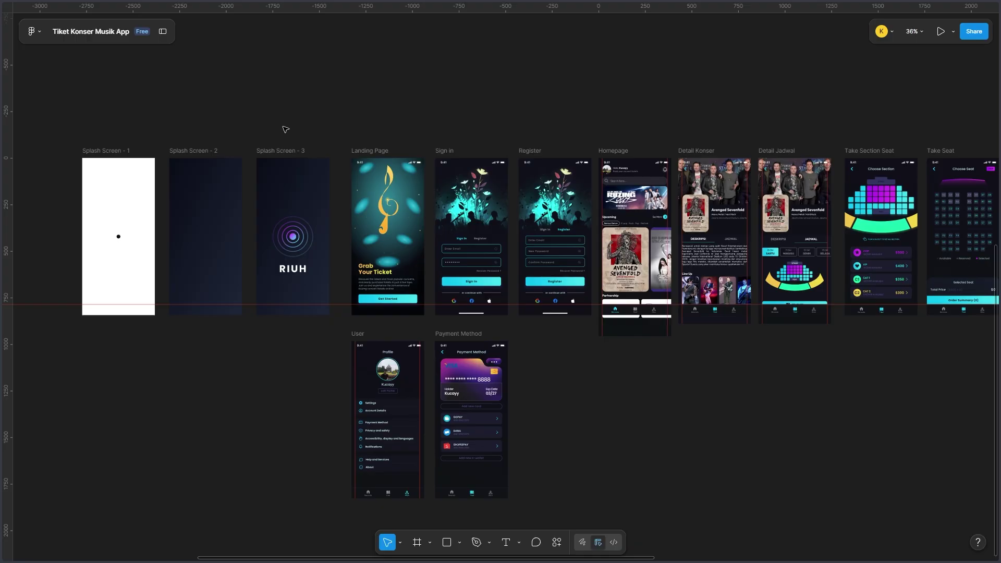
scroll(274, 136, up, 10)
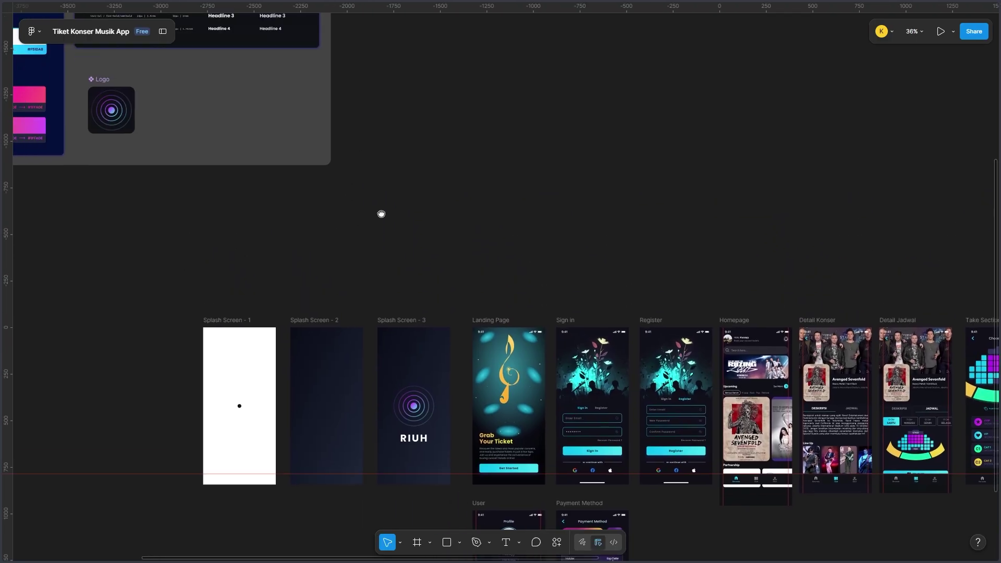
scroll(420, 285, up, 10)
scroll(420, 285, left, 4)
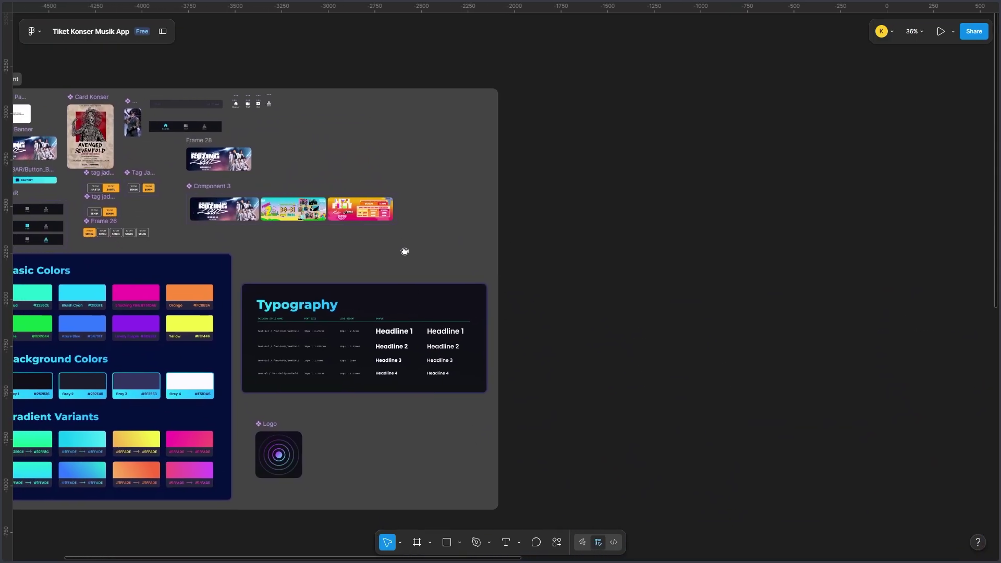
drag(404, 251, 521, 195)
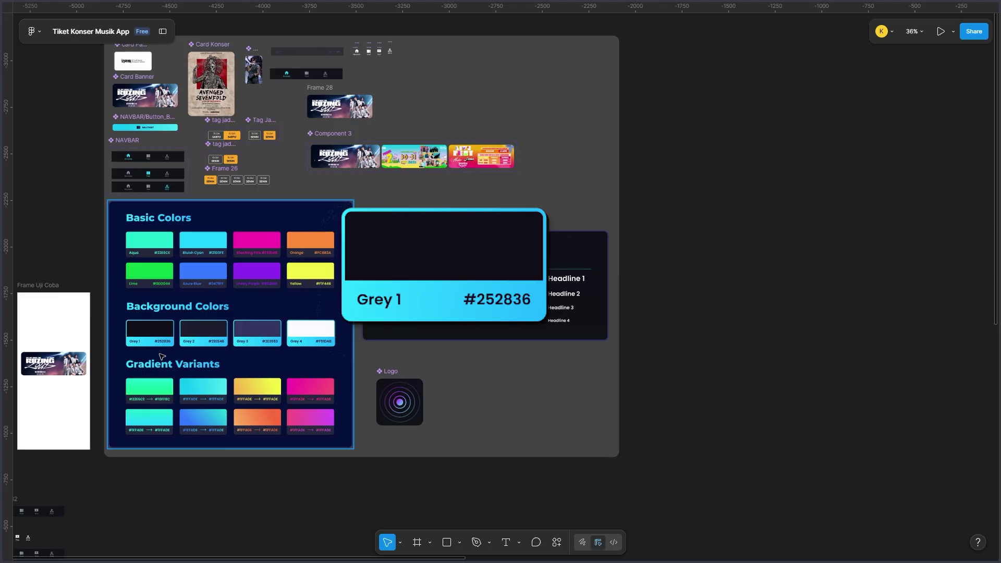
scroll(165, 359, up, 3)
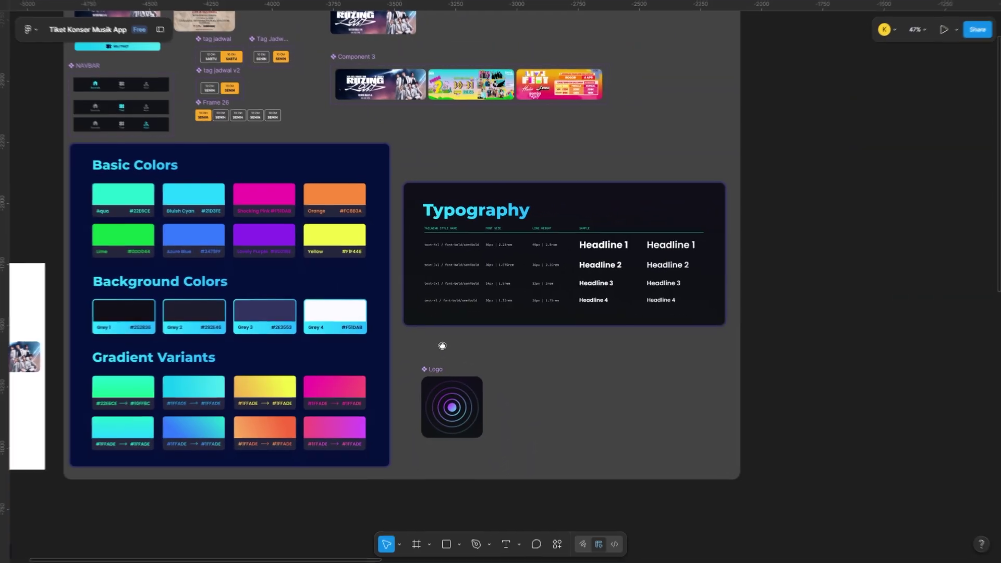
drag(440, 343, 323, 336)
- Show the side panels and open the Auto Style Sheet page to examine the font families under Typography Modifiers
key(shift+backslash)
click(78, 148)
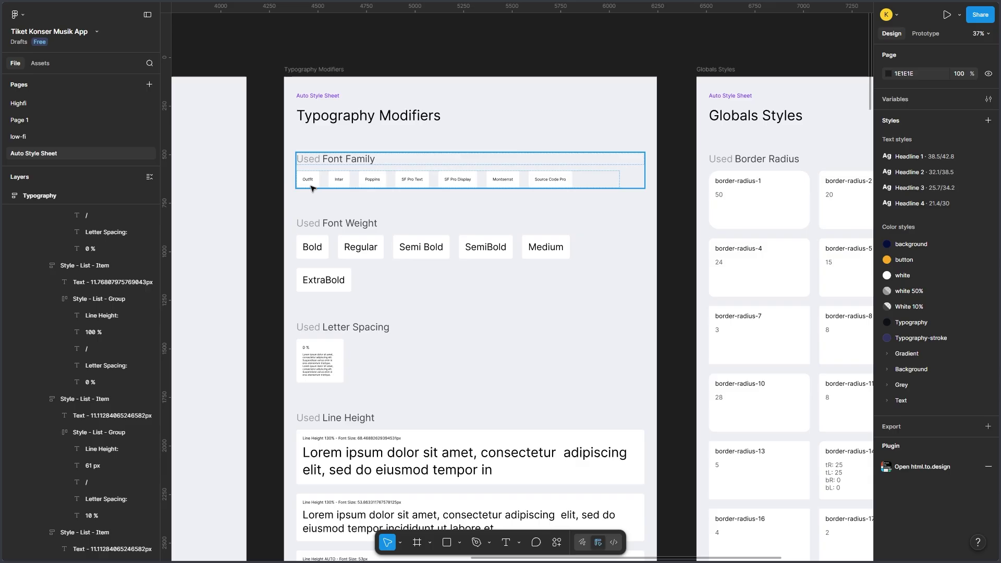
scroll(334, 187, up, 2)
scroll(334, 186, up, 1)
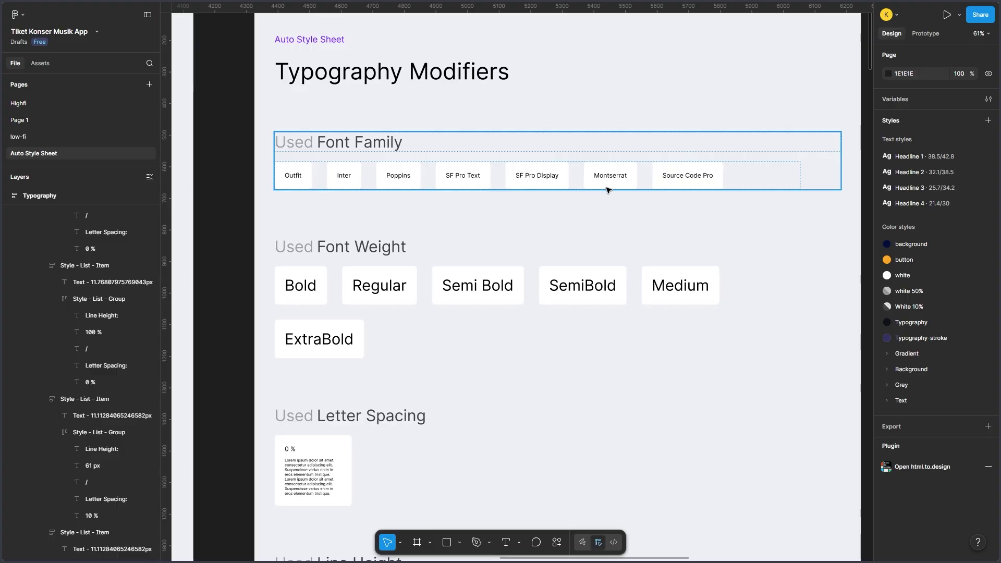
scroll(584, 194, down, 5)
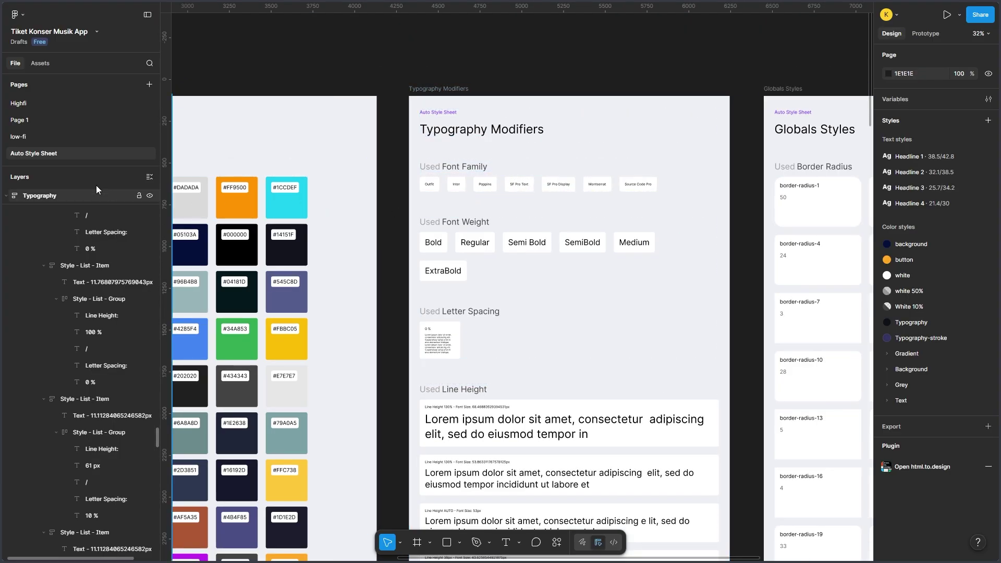
- Return to Page 1 and examine the row of splash, landing and sign-in screens
click(59, 123)
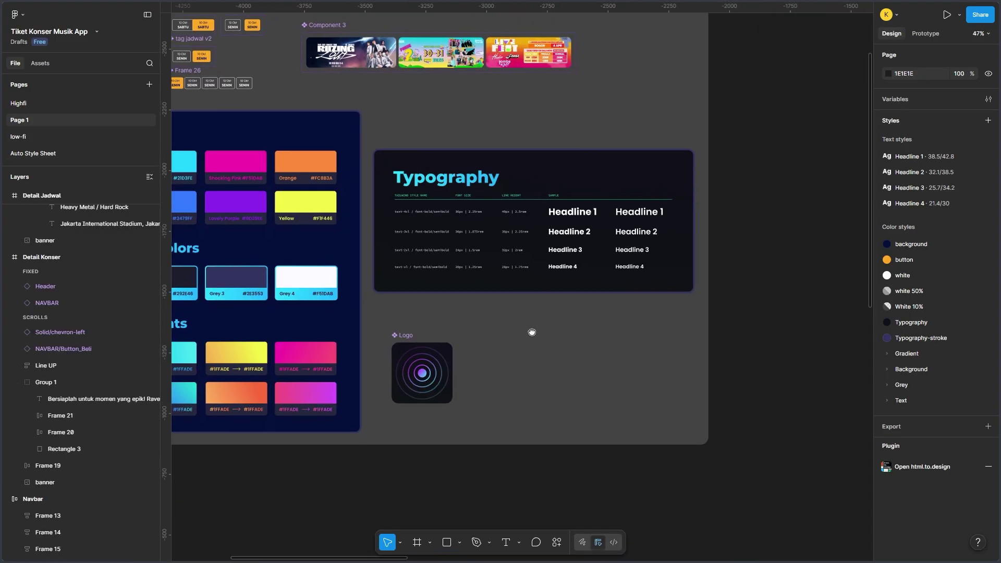
scroll(532, 332, down, 15)
scroll(611, 141, right, 6)
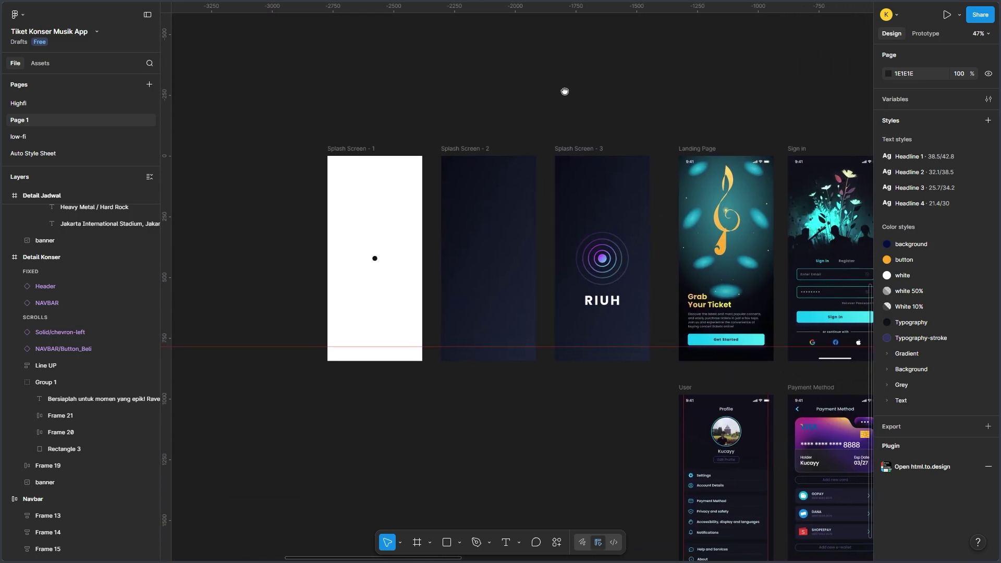
scroll(565, 91, down, 5)
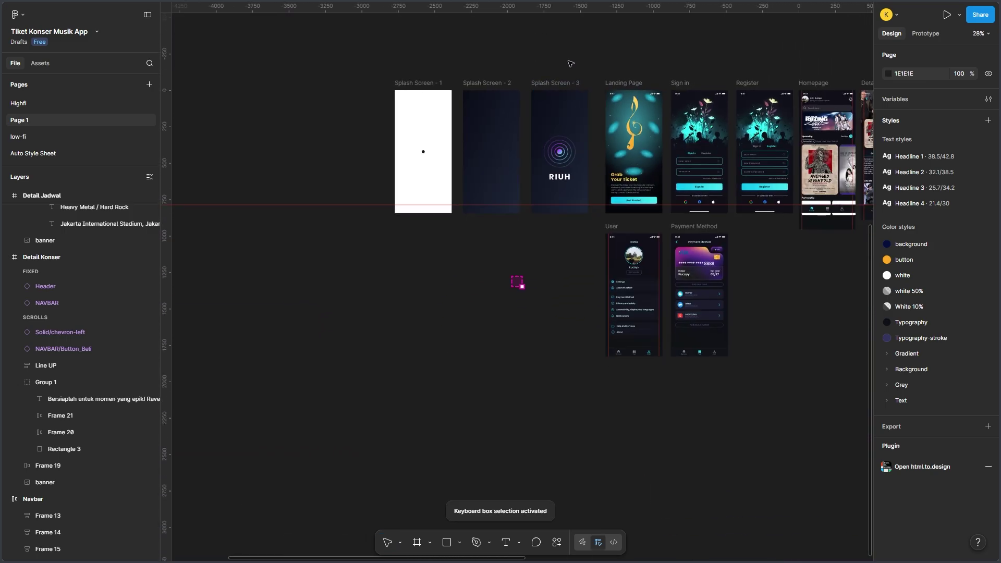
key(v)
scroll(515, 60, up, 5)
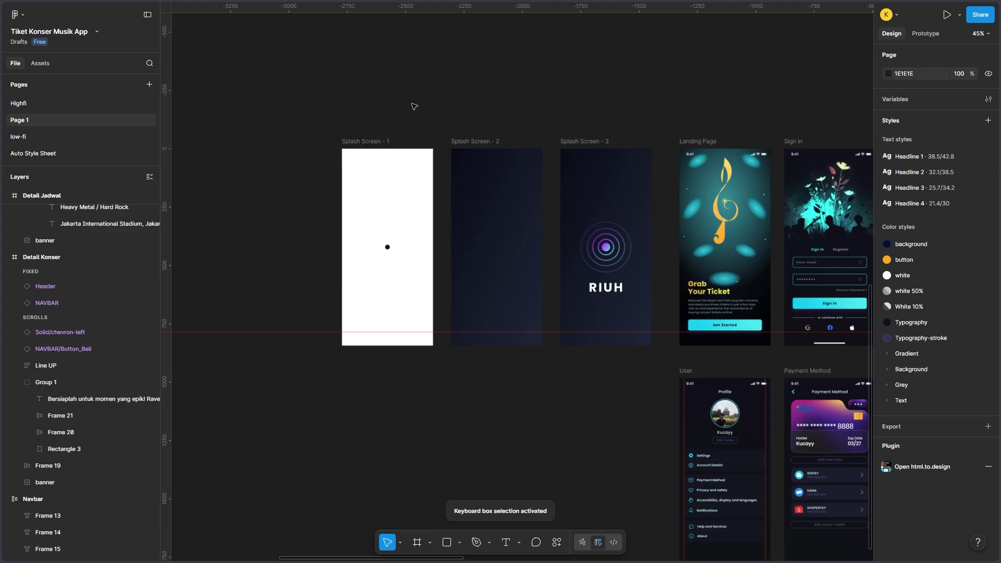
scroll(447, 104, right, 2)
scroll(446, 105, down, 1)
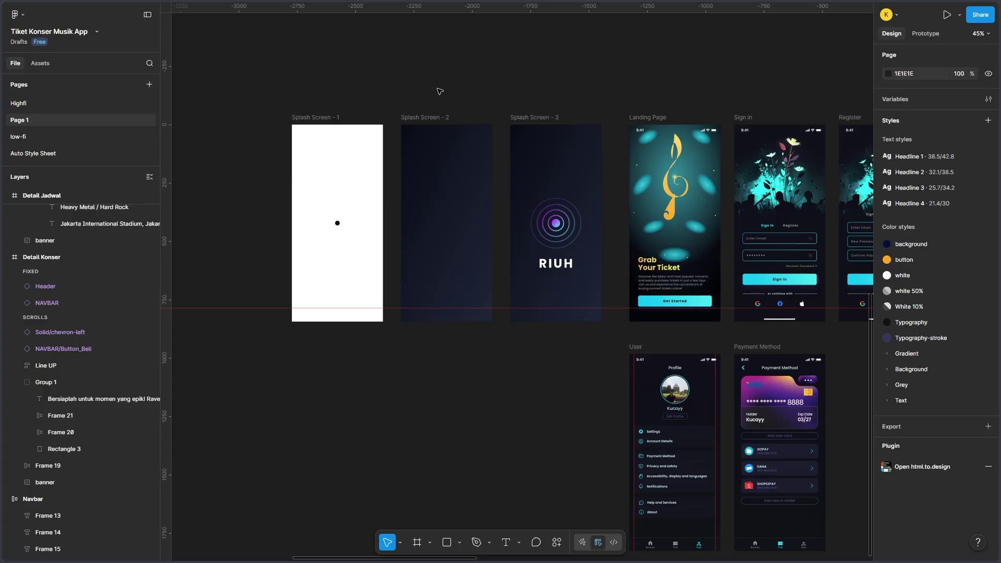
drag(439, 91, 417, 78)
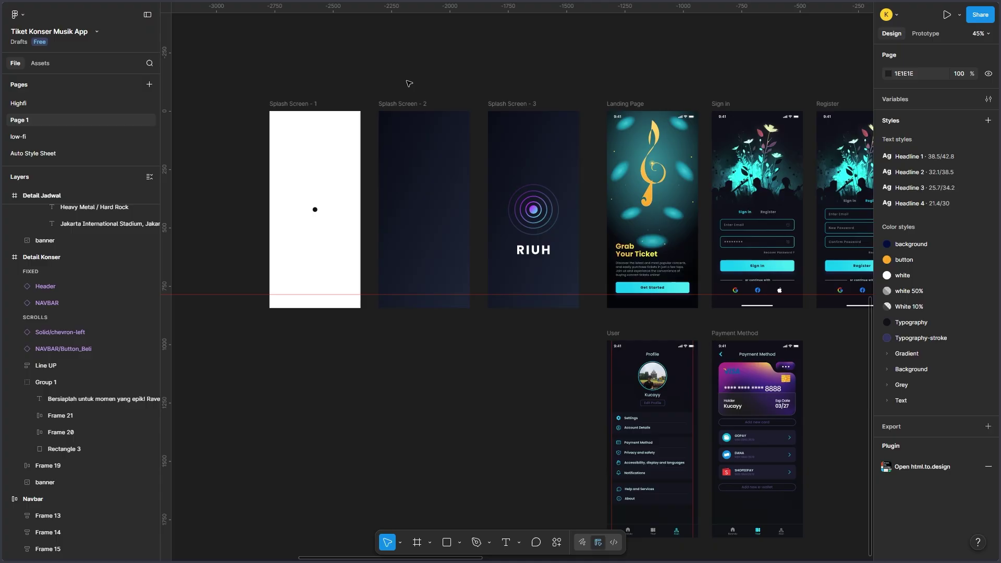
- Preview the prototype flow that starts at Splash Screen - 1, close the preview and return to the design properties
click(293, 104)
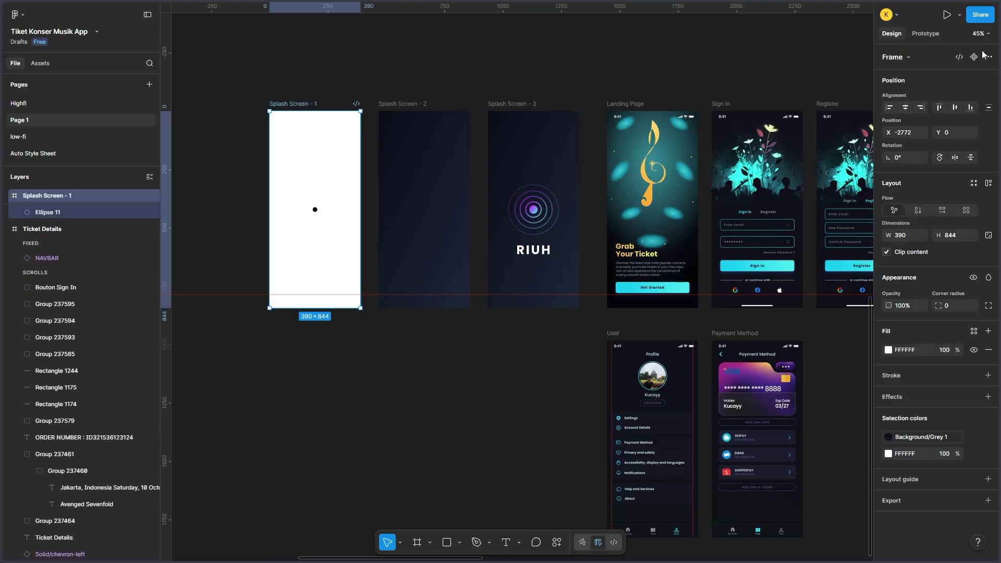
click(925, 34)
click(262, 117)
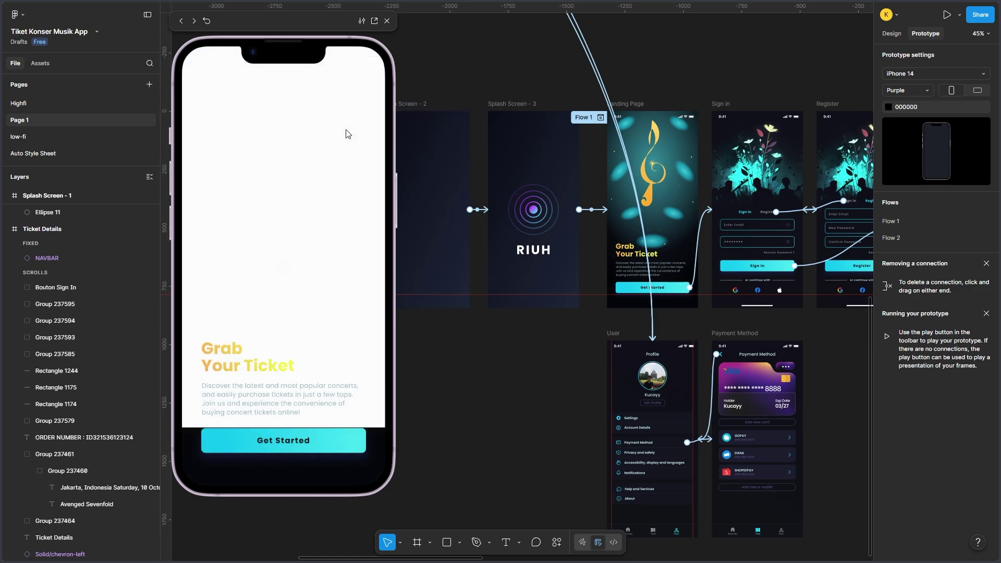
click(386, 21)
scroll(349, 67, up, 1)
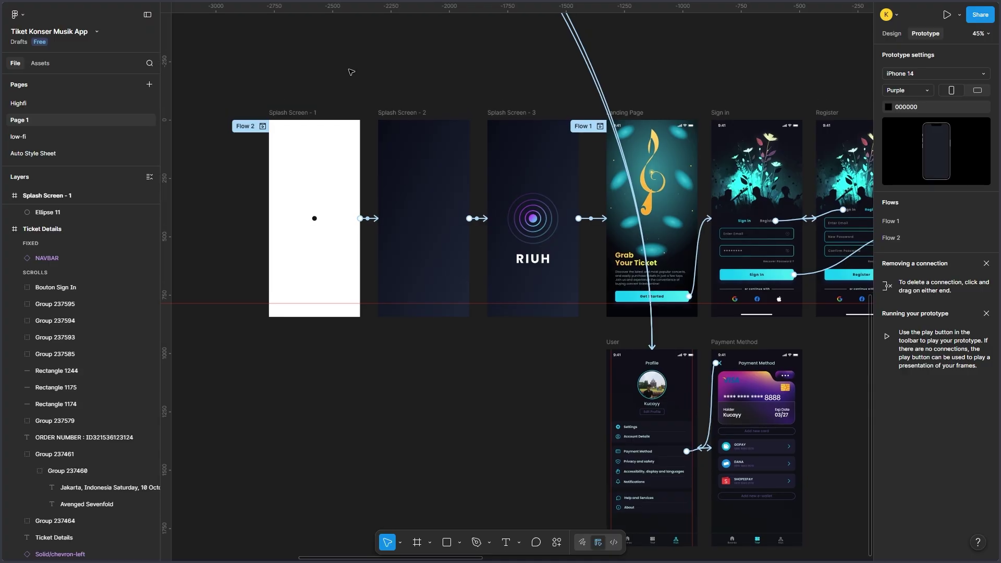
click(891, 33)
- Inspect the properties of the small black ellipse at the centre of Splash Screen - 1
scroll(341, 138, up, 4)
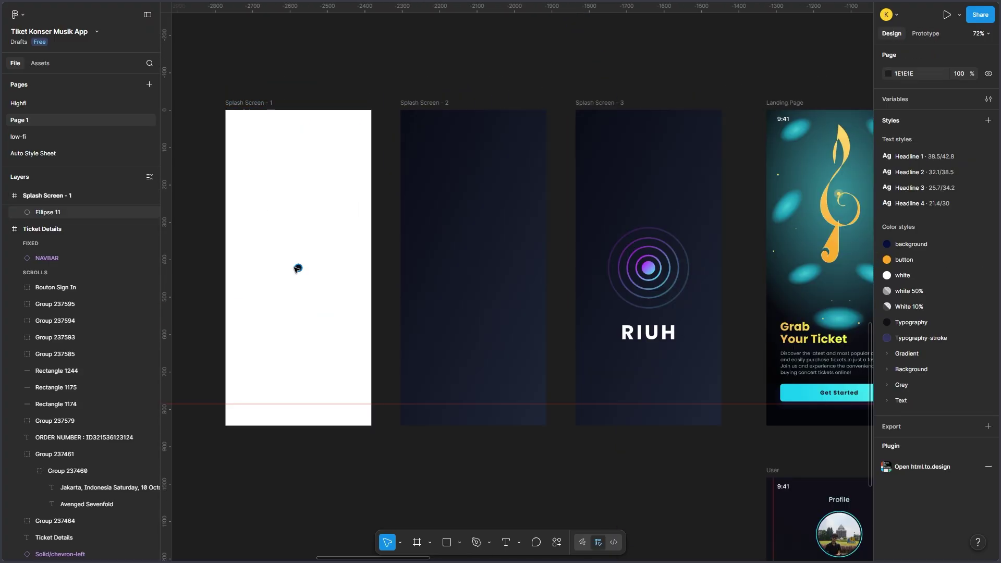
click(298, 269)
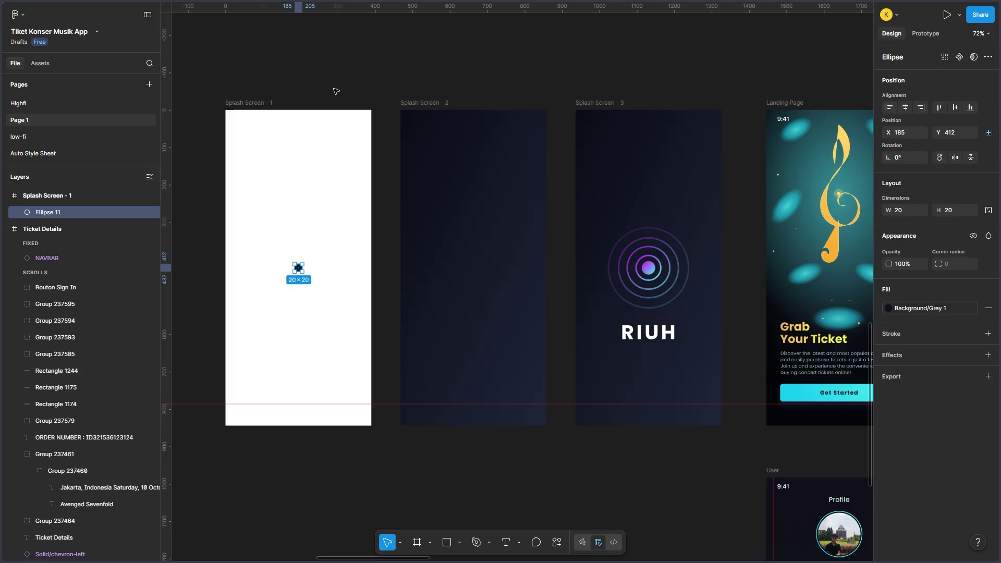
drag(391, 98, 326, 80)
- Inspect the Splash Screen - 2 frame, unlock its large transparent ellipse to view its extent, and lock it again
click(345, 101)
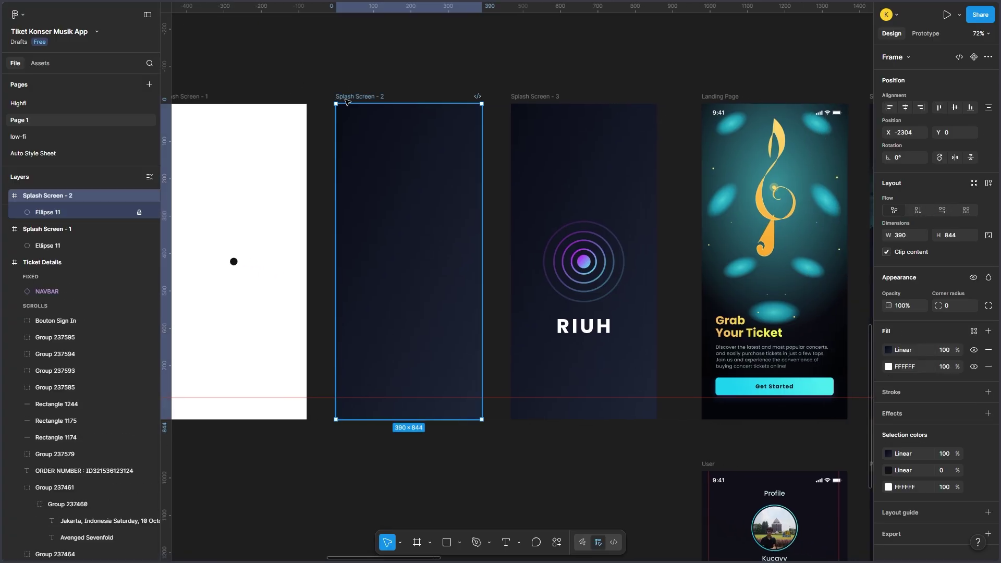
click(136, 214)
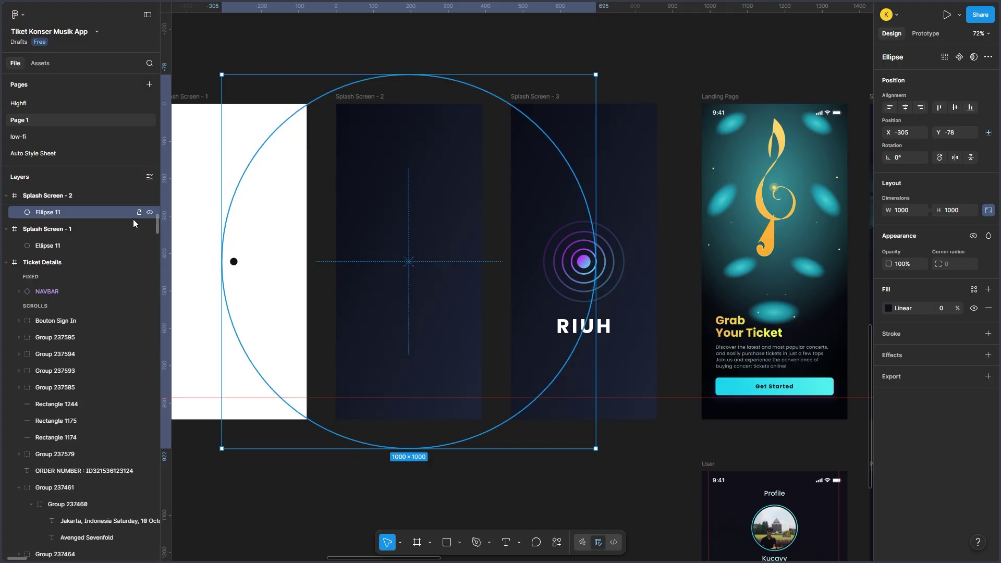
scroll(101, 249, up, 4)
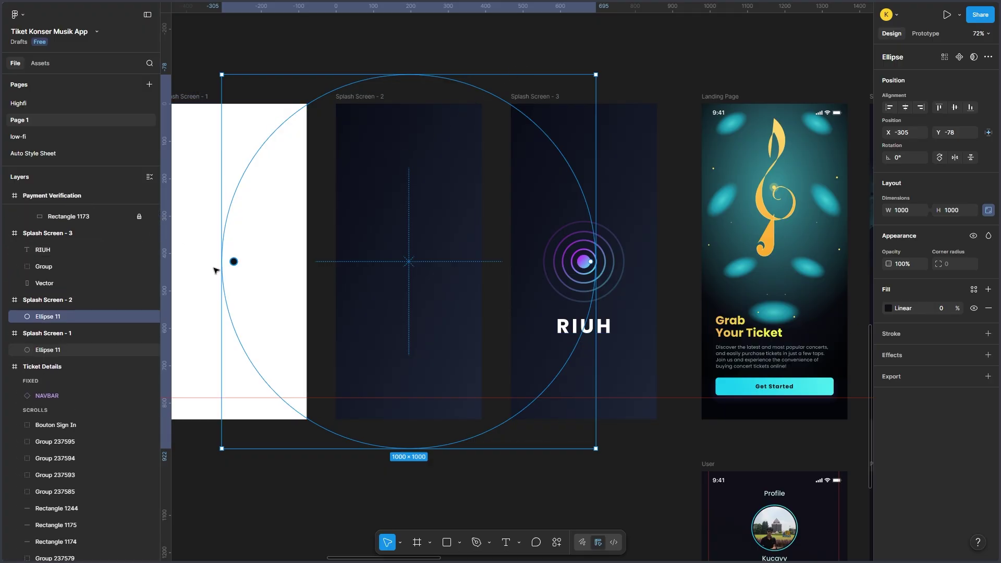
click(139, 316)
click(432, 53)
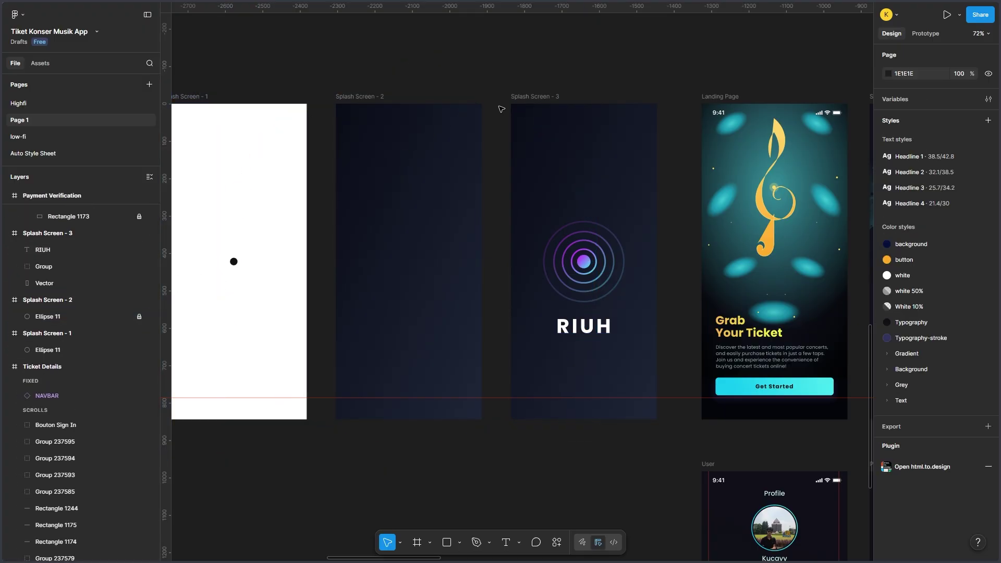
- Inspect the Splash Screen - 3 frame with the RIUH logo and the Landing Page frame
click(534, 103)
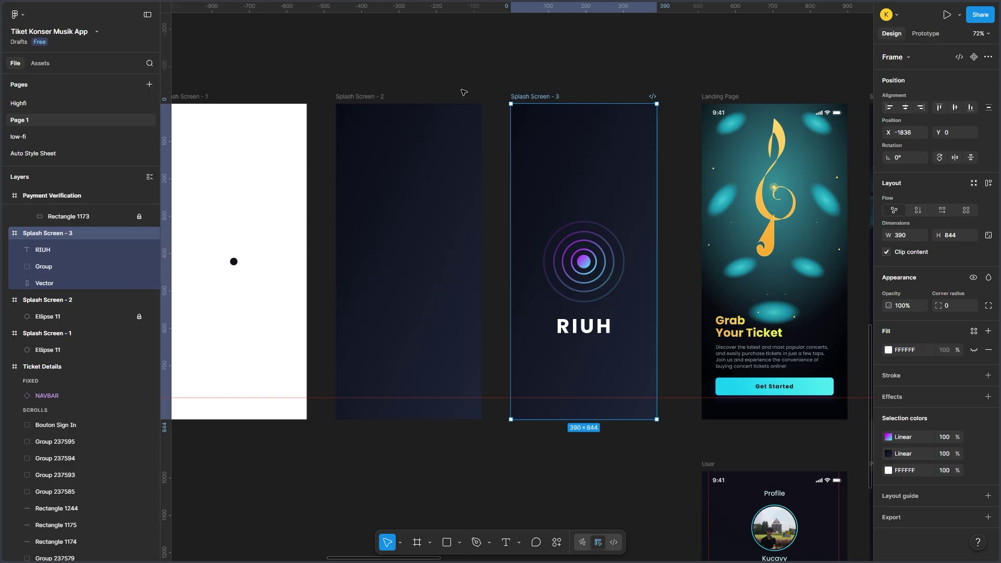
scroll(464, 92, right, 5)
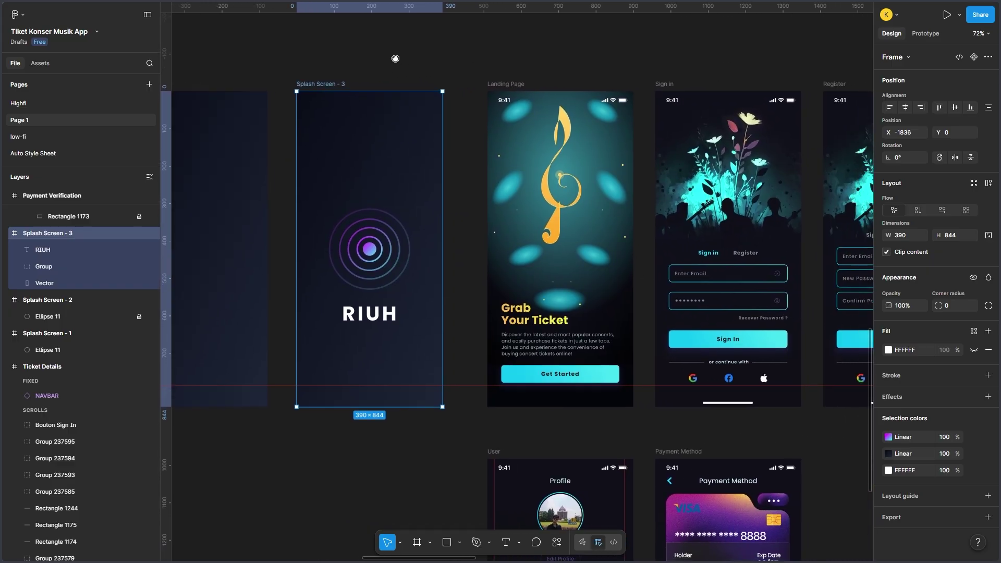
scroll(395, 57, right, 2)
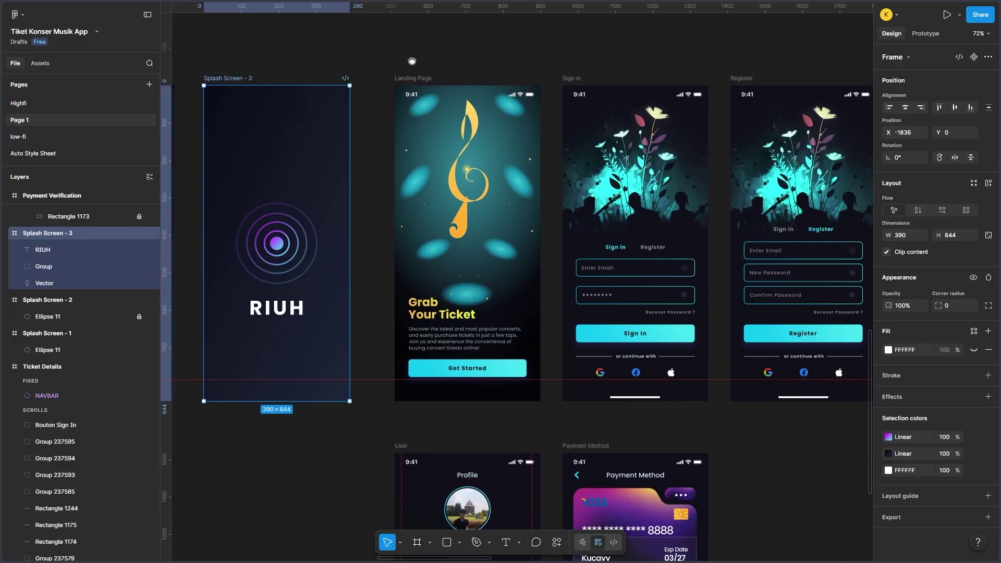
drag(411, 61, 379, 56)
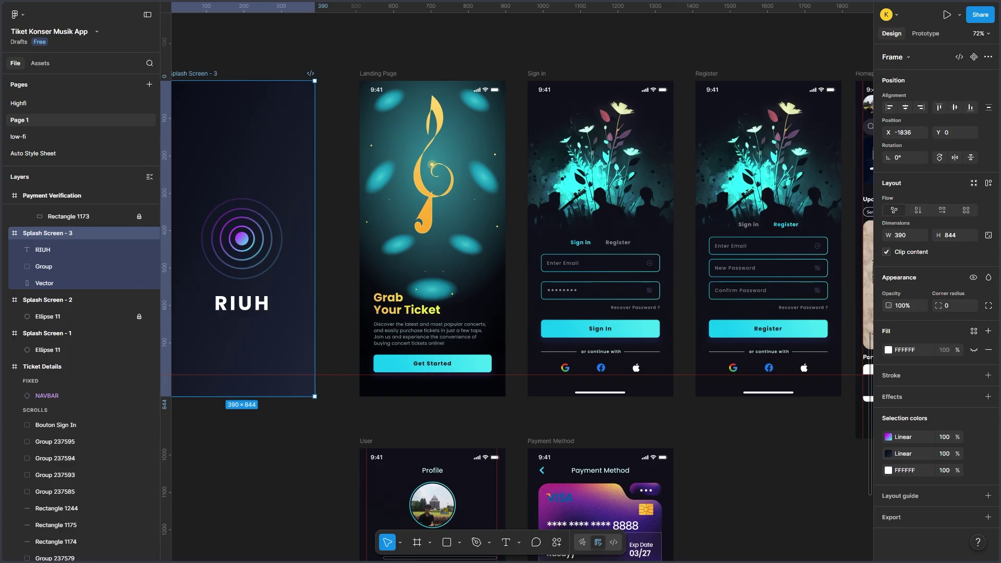
scroll(507, 148, up, 2)
key(Escape)
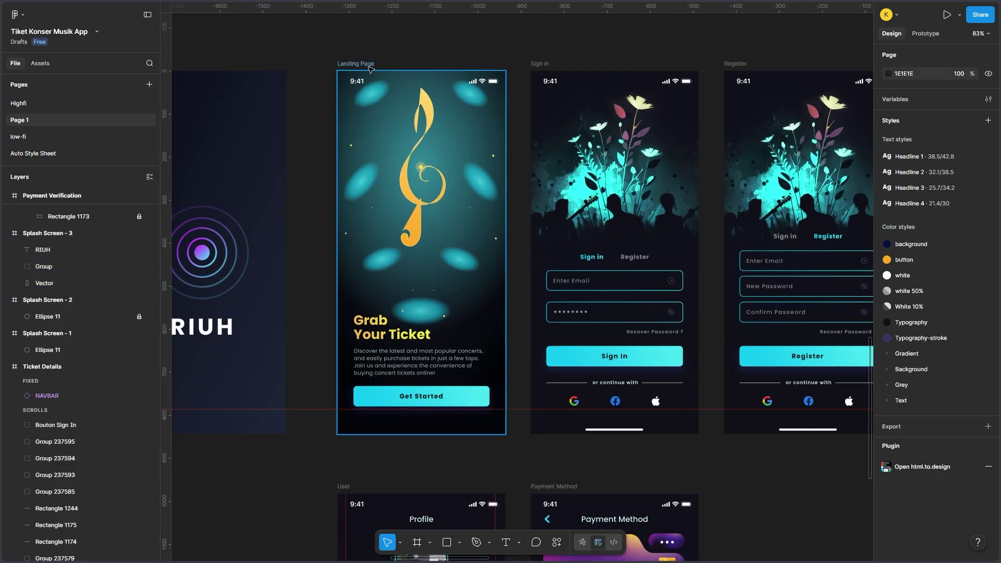
click(359, 64)
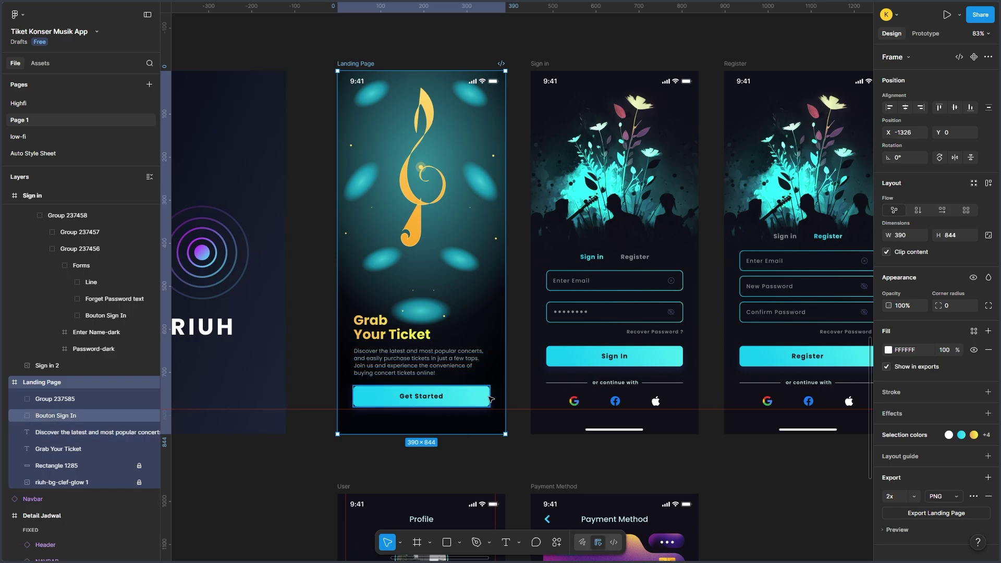
- Examine the Sign in, Register, Homepage, Detail Konser and Detail Jadwal screens beside the Landing Page
scroll(344, 462, right, 4)
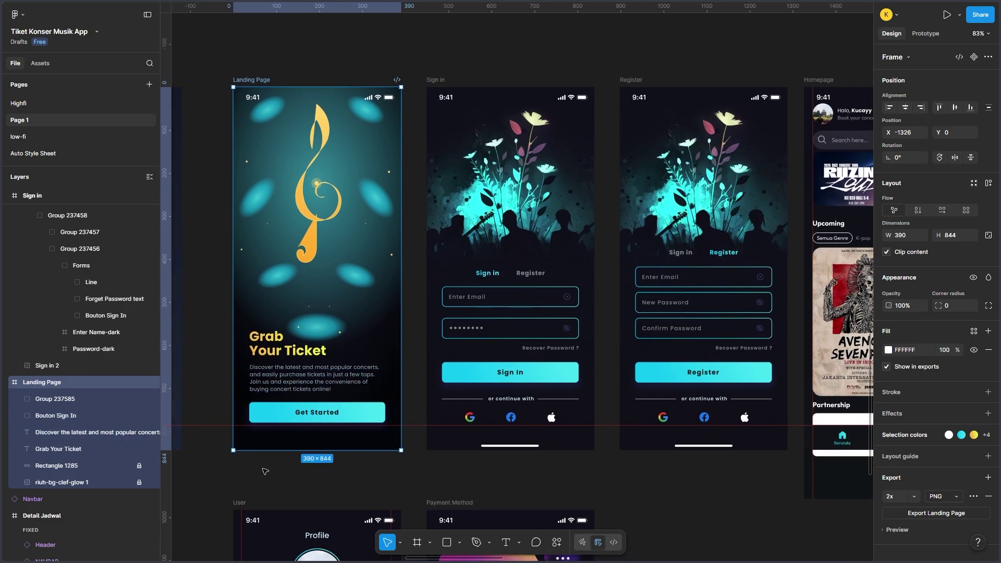
scroll(264, 472, right, 2)
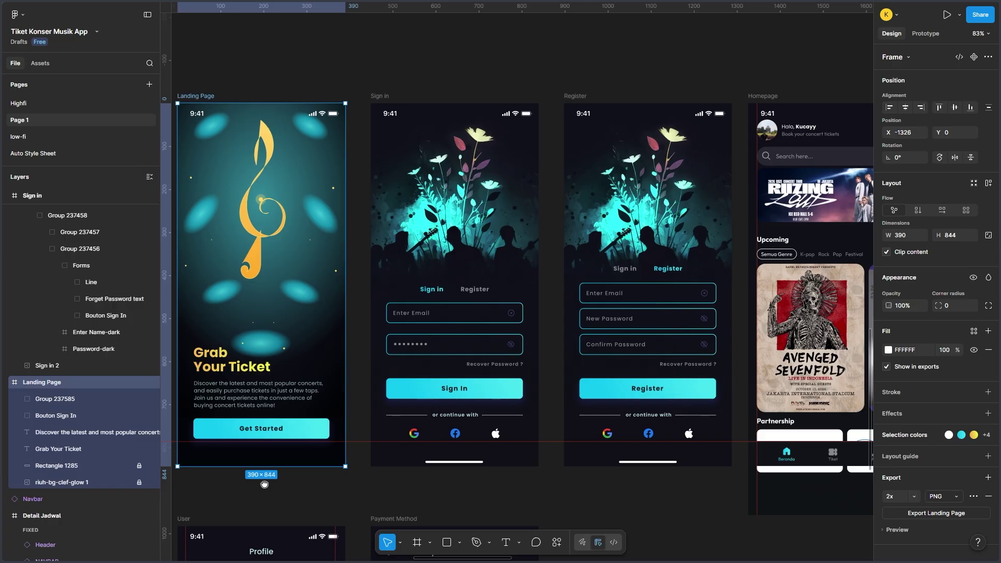
drag(264, 484, 120, 459)
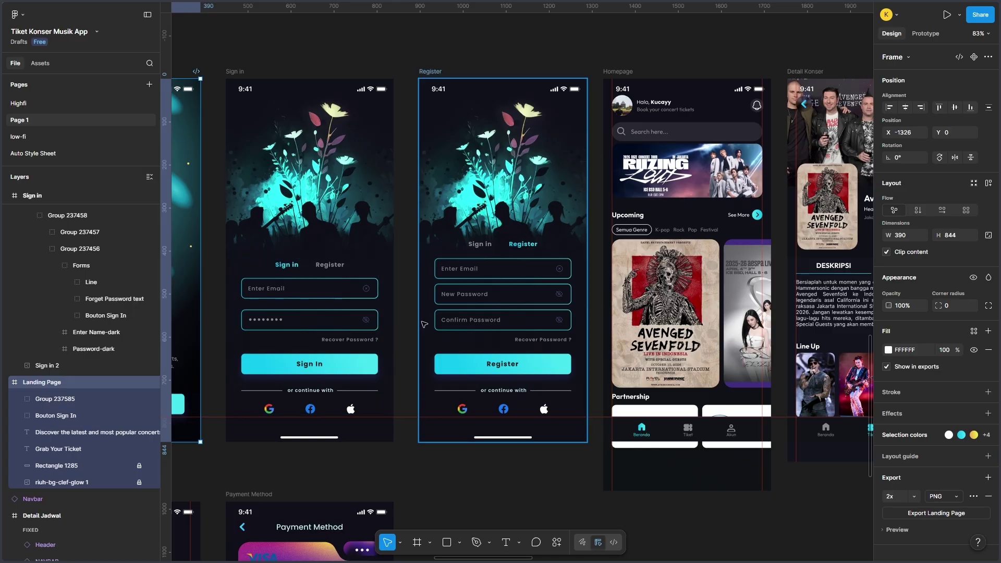
drag(399, 307, 297, 304)
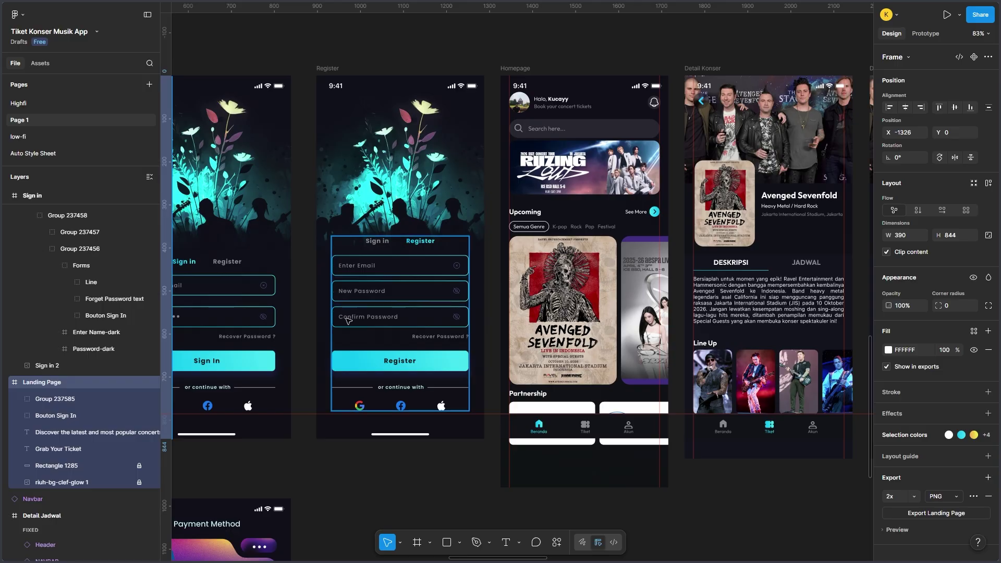
scroll(348, 319, left, 2)
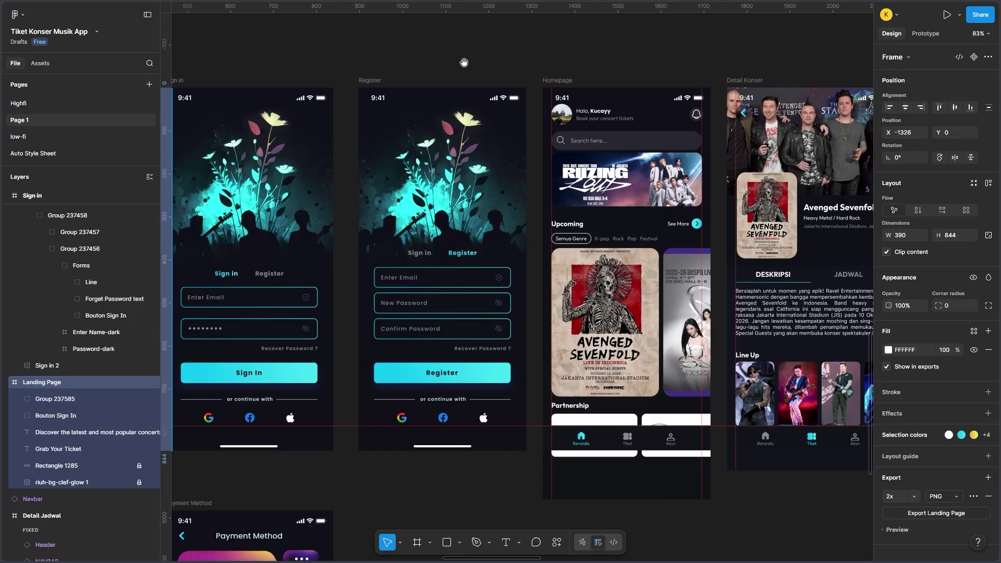
drag(463, 63, 246, 45)
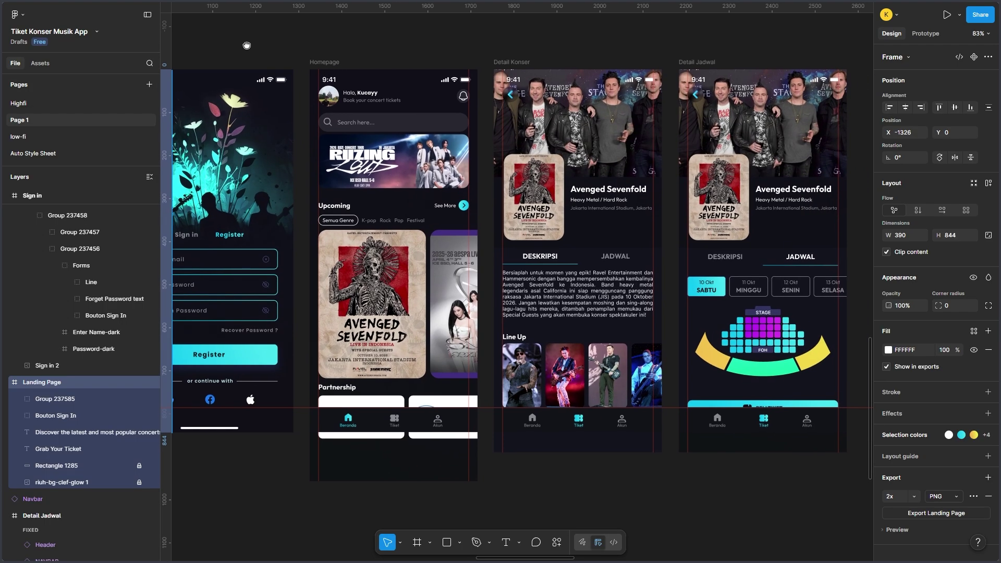
- Examine the Homepage screen's header, search bar, banner and vertical ruler guides
scroll(341, 103, up, 3)
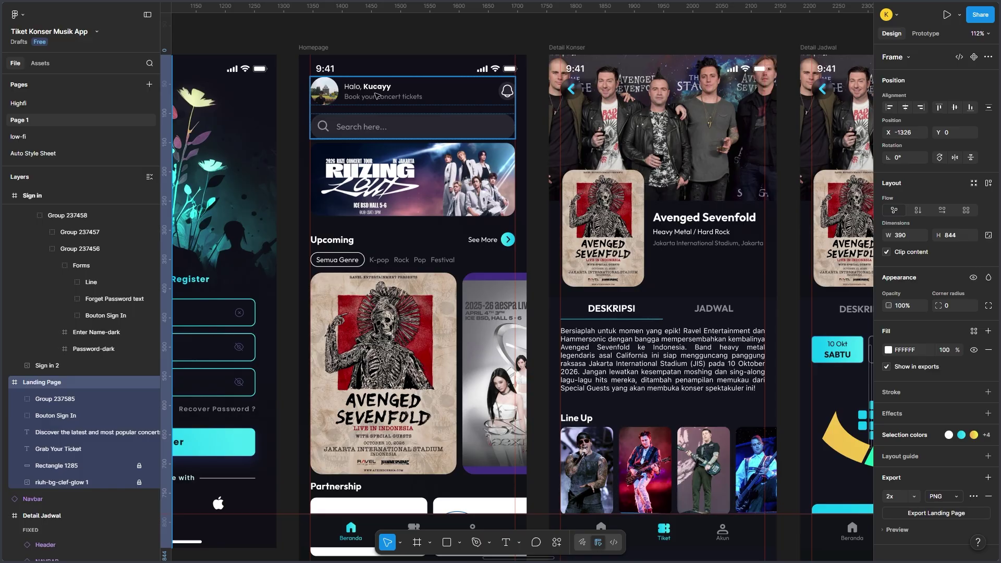
scroll(373, 97, up, 2)
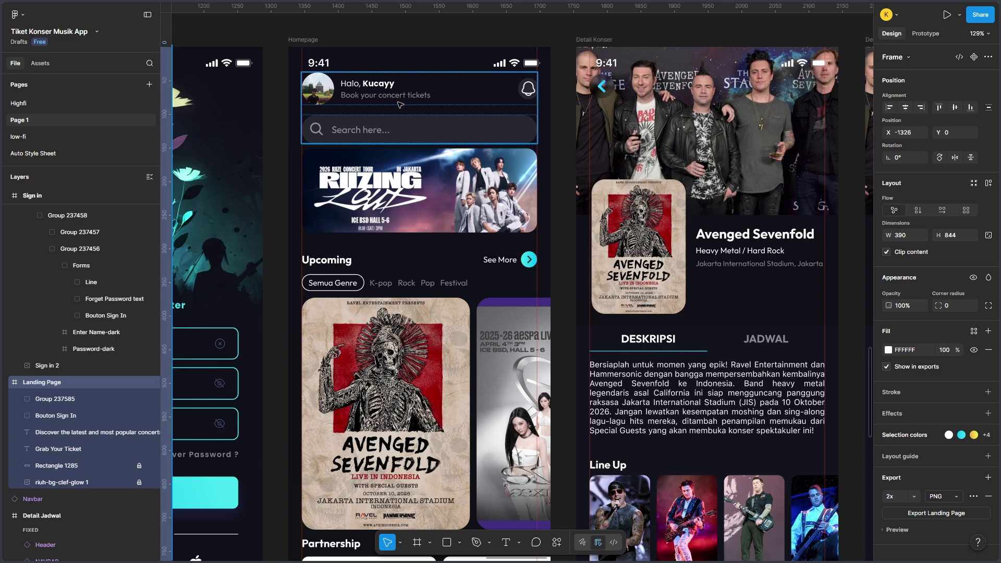
scroll(407, 105, down, 3)
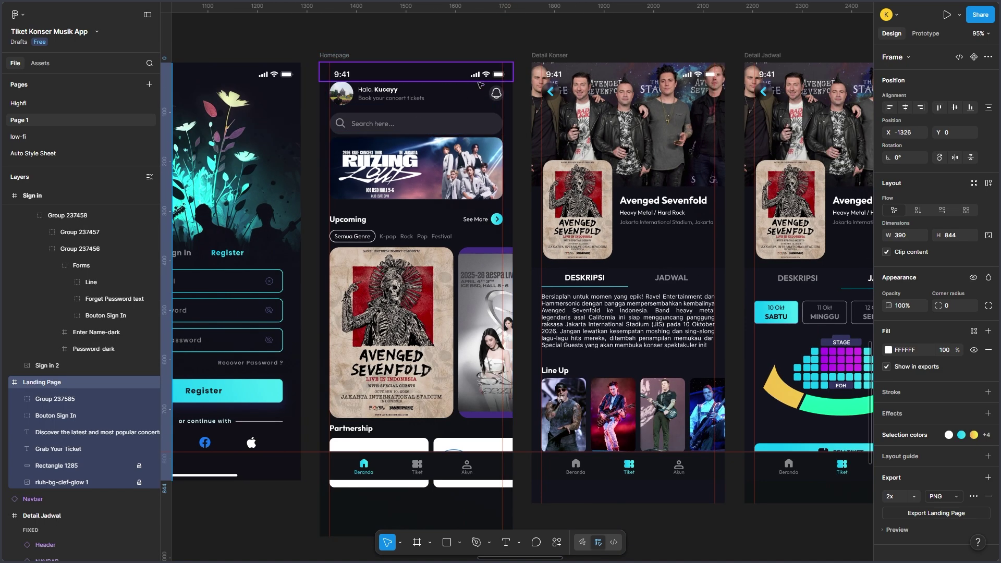
double_click(425, 126)
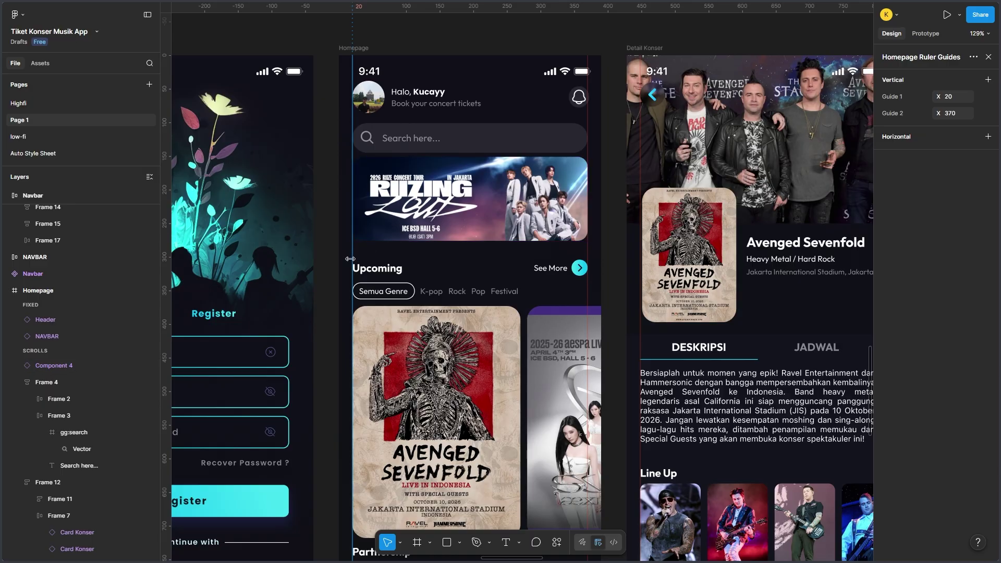
- Preview the Frame Uji Coba banner carousel as a running prototype and return to the design file
scroll(330, 259, down, 5)
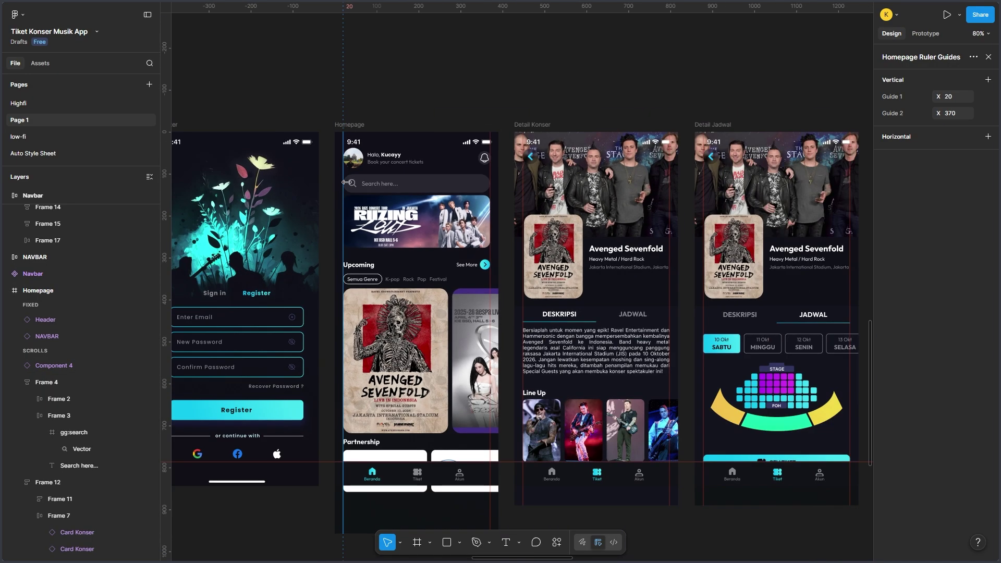
scroll(332, 216, left, 10)
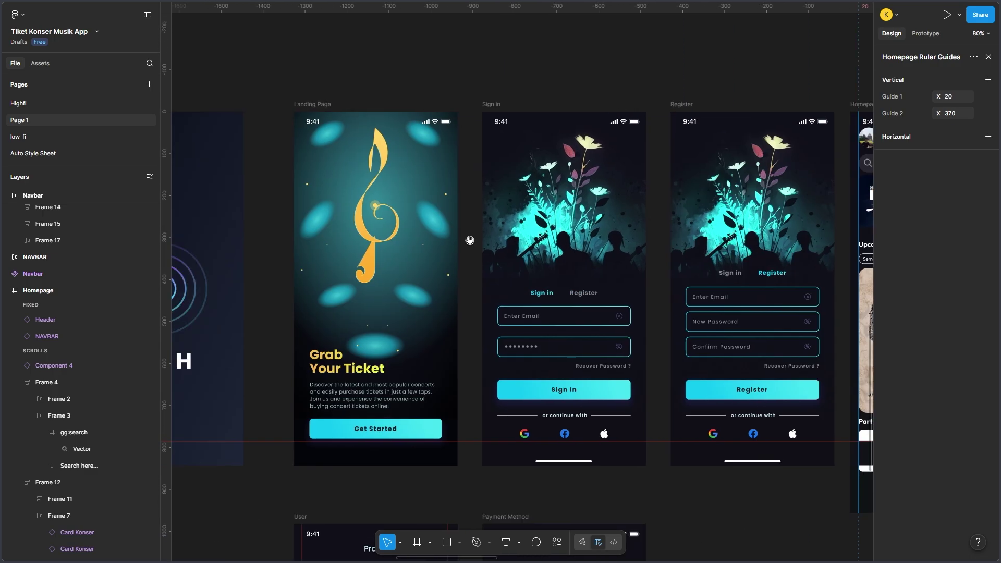
scroll(562, 207, down, 8)
scroll(562, 207, up, 6)
scroll(562, 206, left, 6)
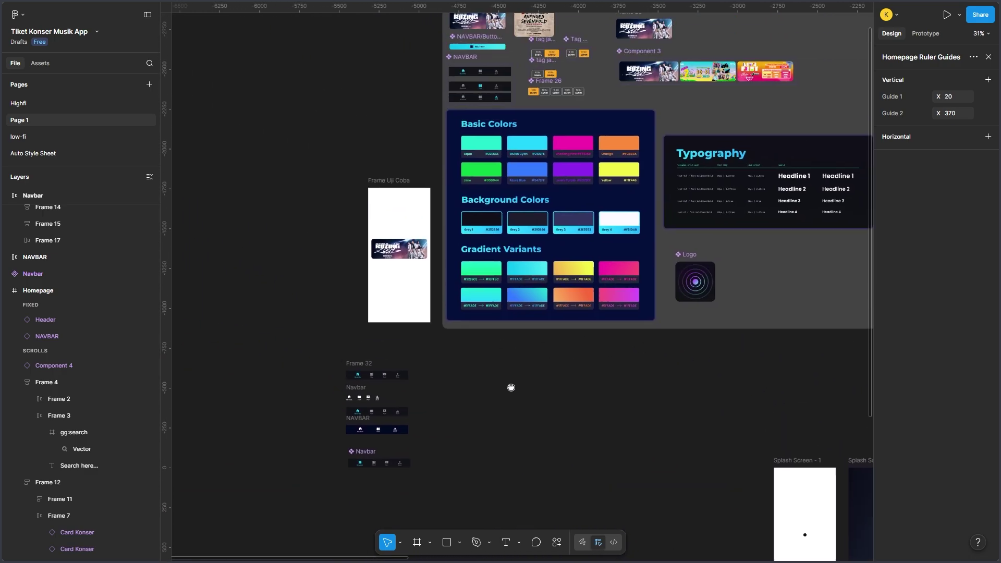
click(397, 255)
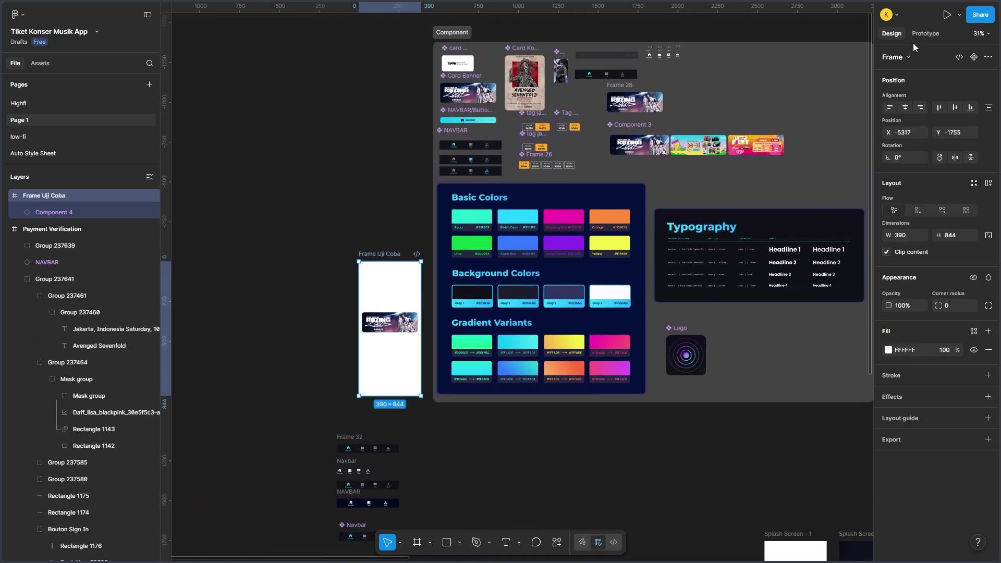
click(941, 18)
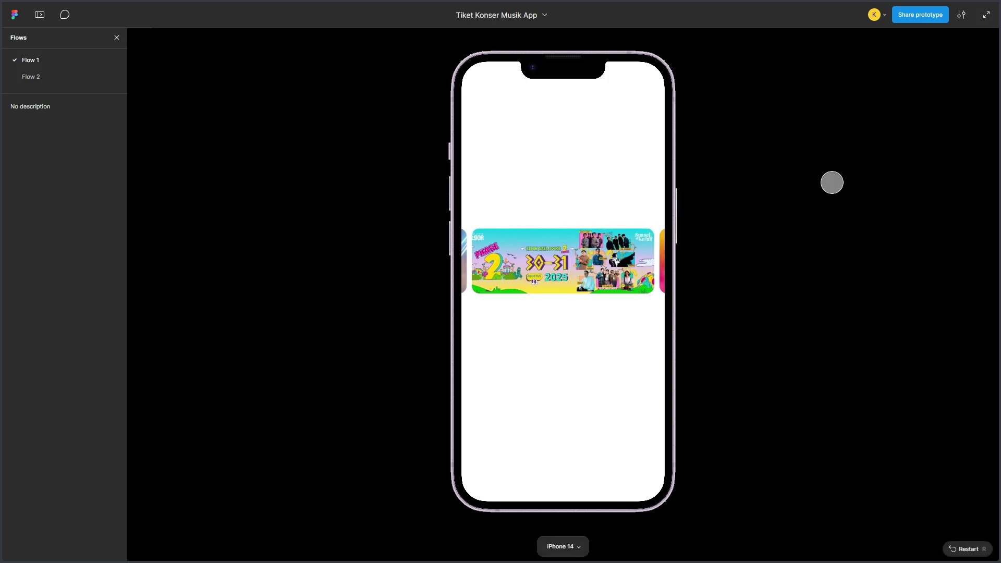
click(116, 37)
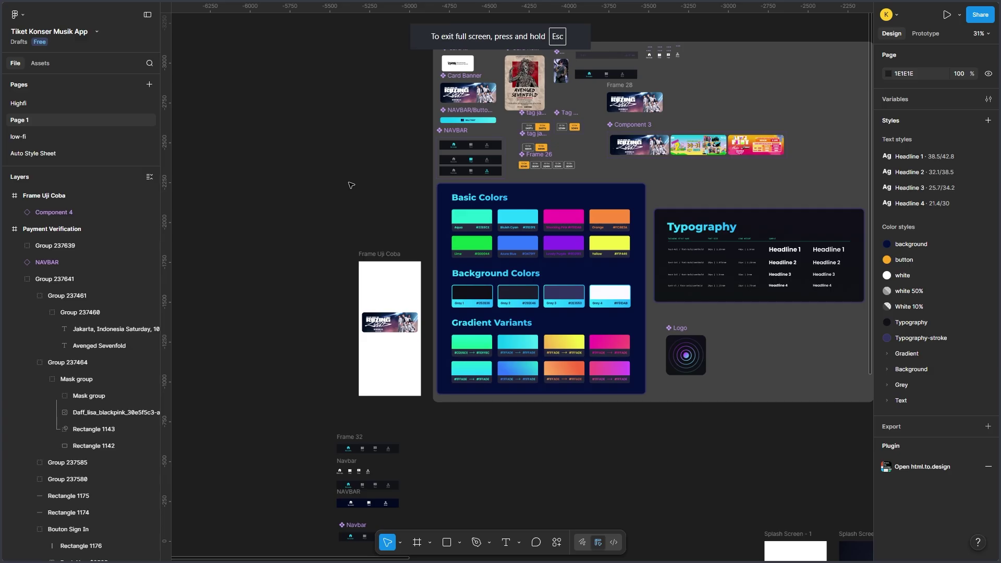
- Turn off content clipping for Frame 28 in the Component section to reveal all of its banners
scroll(350, 187, up, 5)
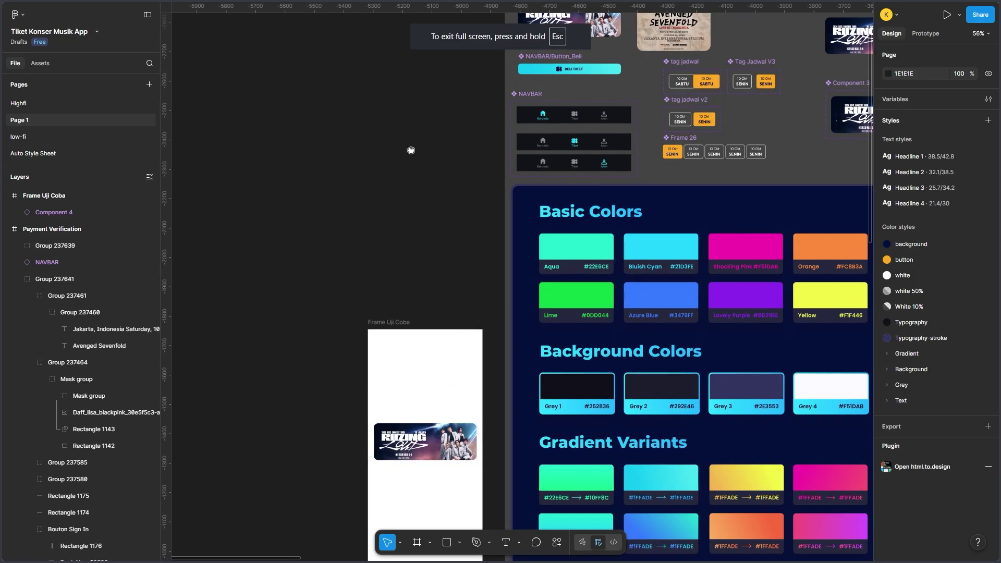
drag(411, 150, 190, 355)
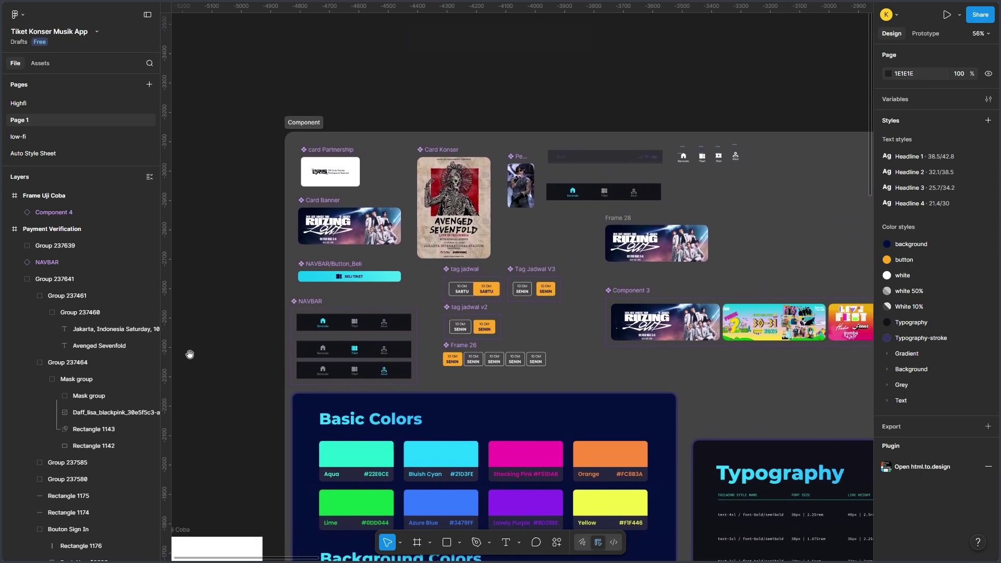
scroll(444, 138, right, 2)
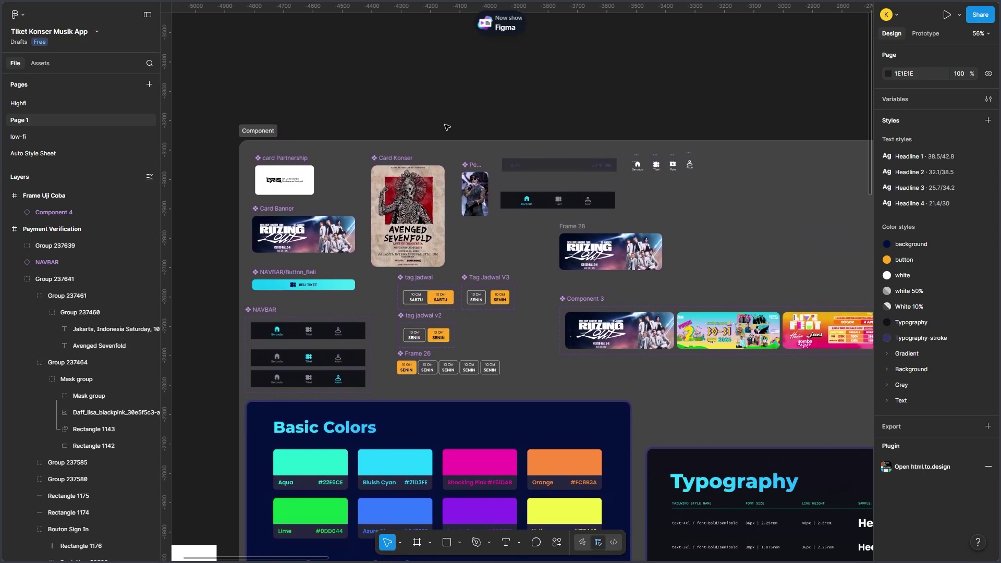
drag(647, 111, 578, 81)
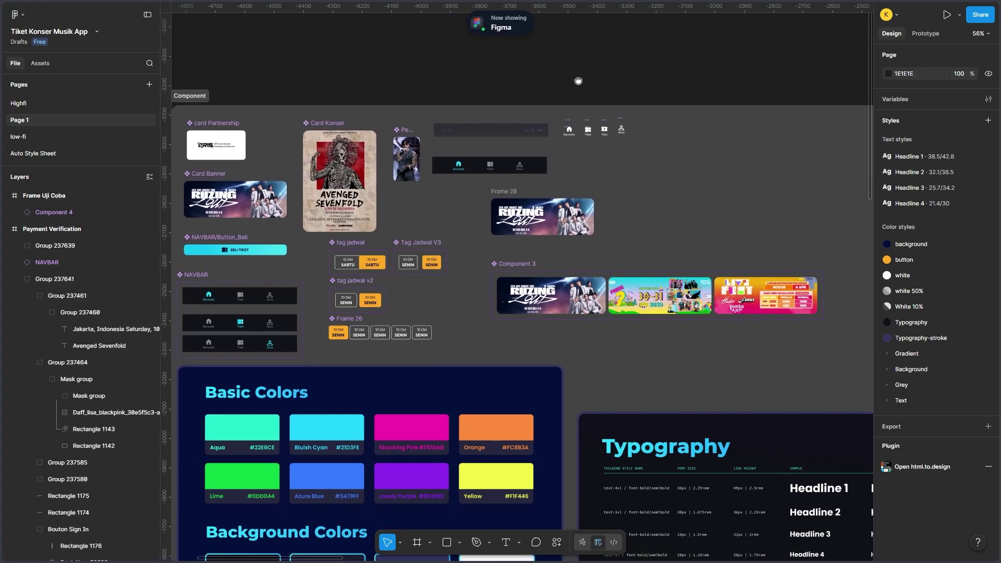
scroll(577, 81, right, 3)
scroll(536, 79, up, 2)
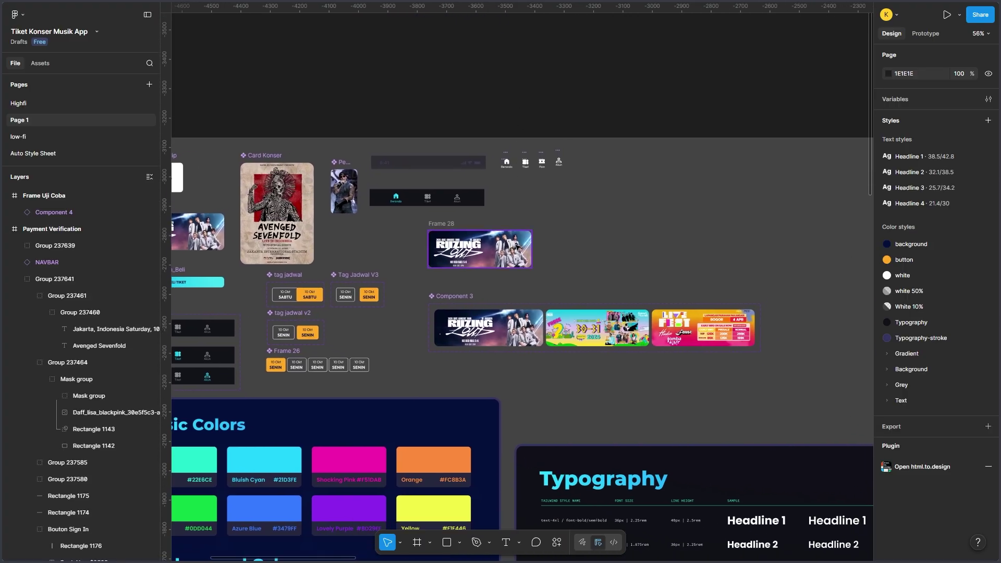
click(488, 247)
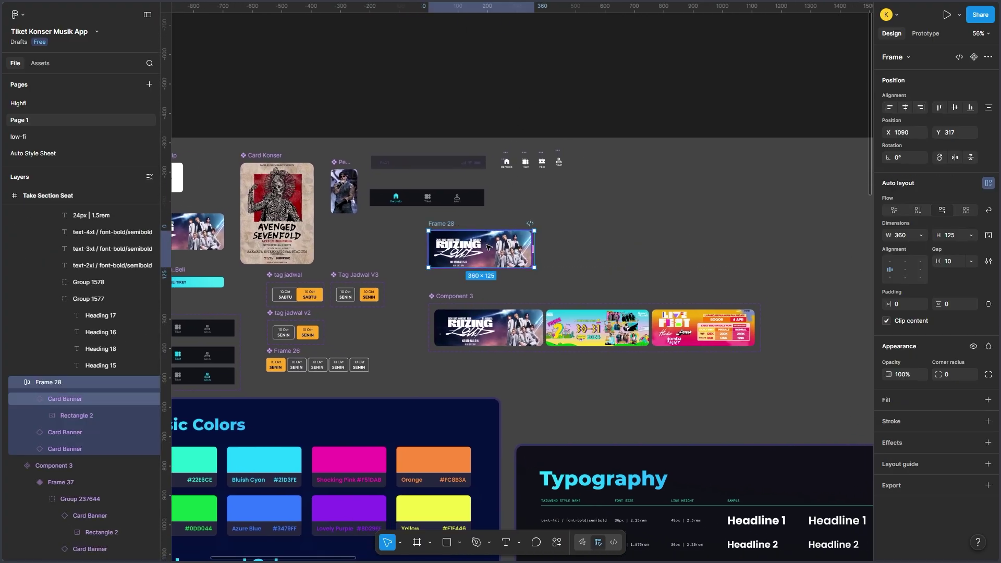
click(886, 321)
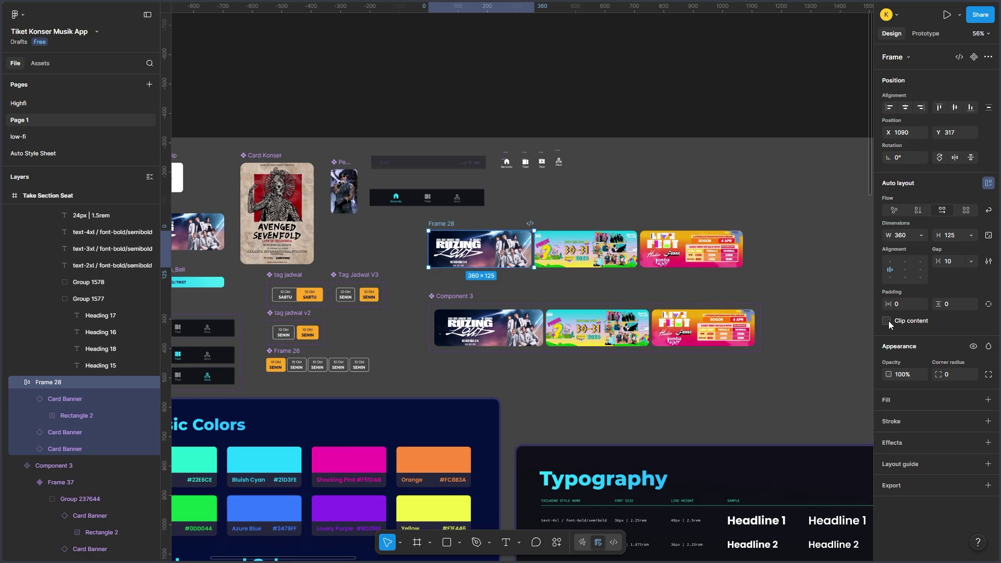
- Inspect the individual Card Banner instances inside Frame 28, from the first banner to the third
double_click(489, 252)
key(Tab)
key(Tab)
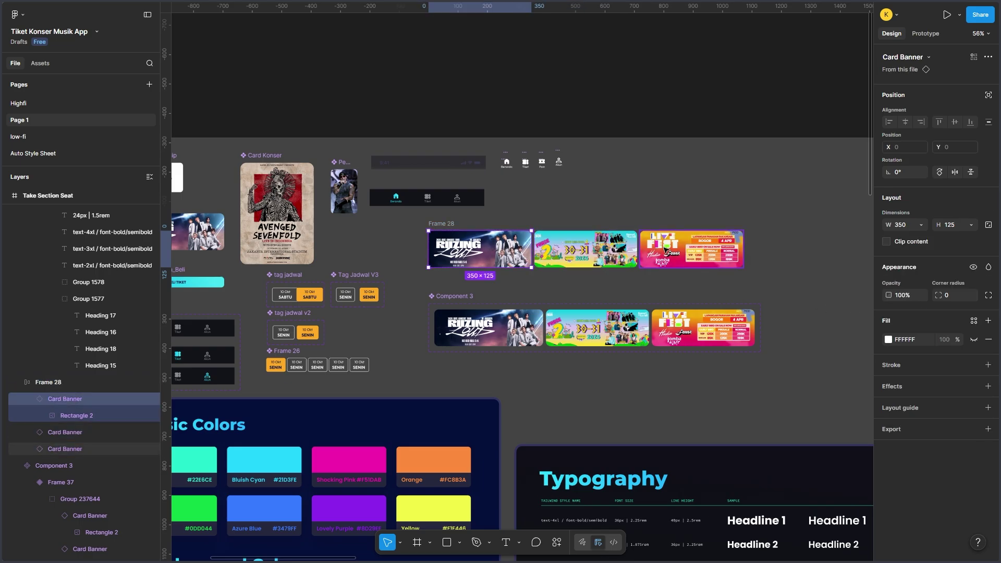
scroll(458, 249, up, 5)
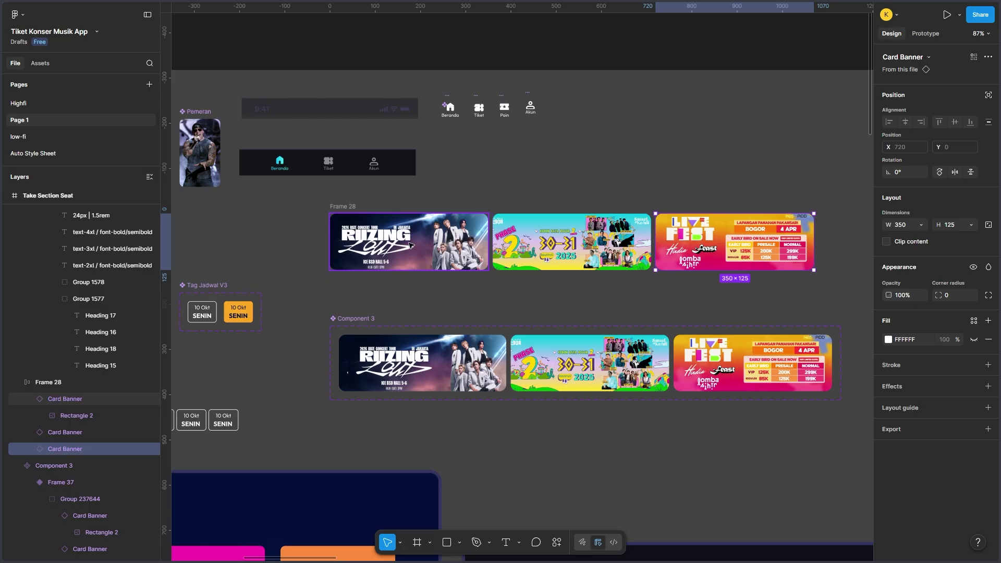
- Compare the properties of Frame 28 with those of the Frame 37 variant in Component 3
click(346, 208)
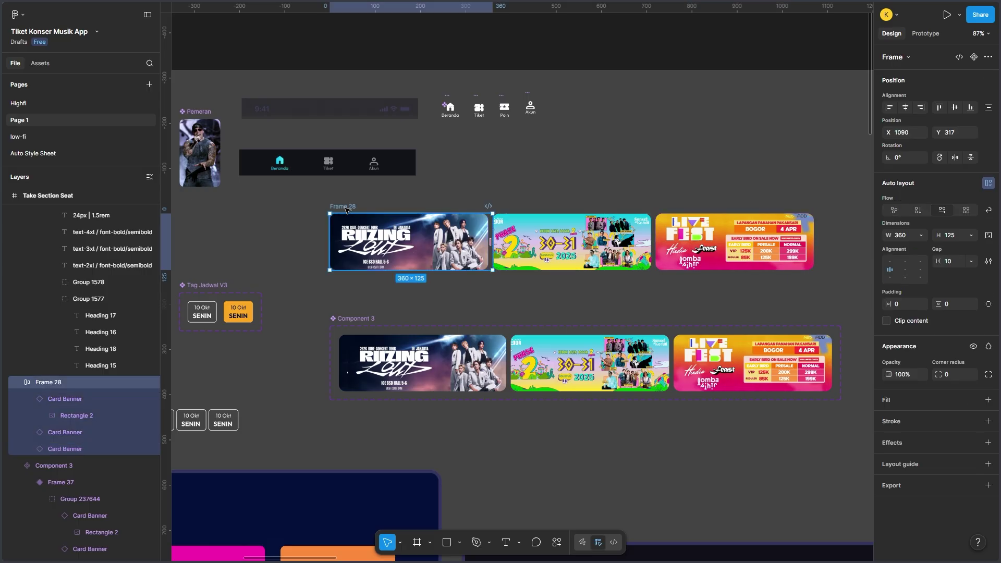
scroll(104, 365, down, 4)
click(123, 273)
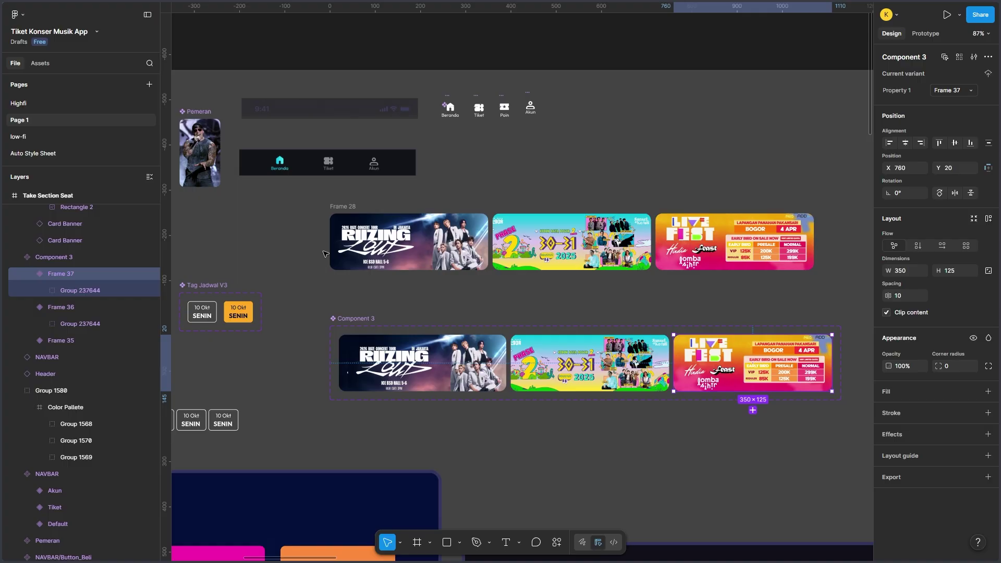
click(349, 209)
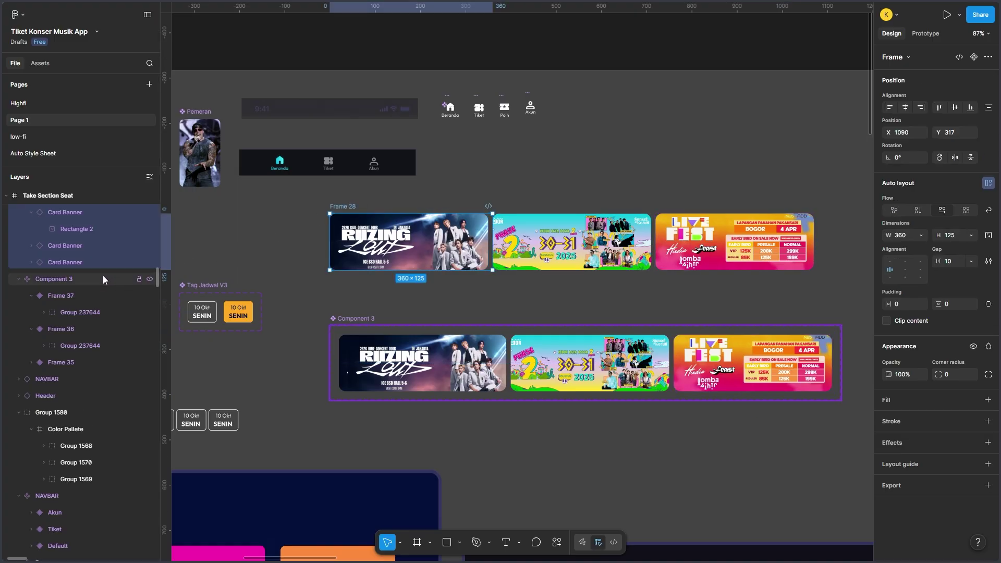
- Inspect Component 3's Frame 37 and Frame 35 variants, expand Frame 35's group to its Card Banners, and collapse Frame 36
scroll(99, 284, up, 3)
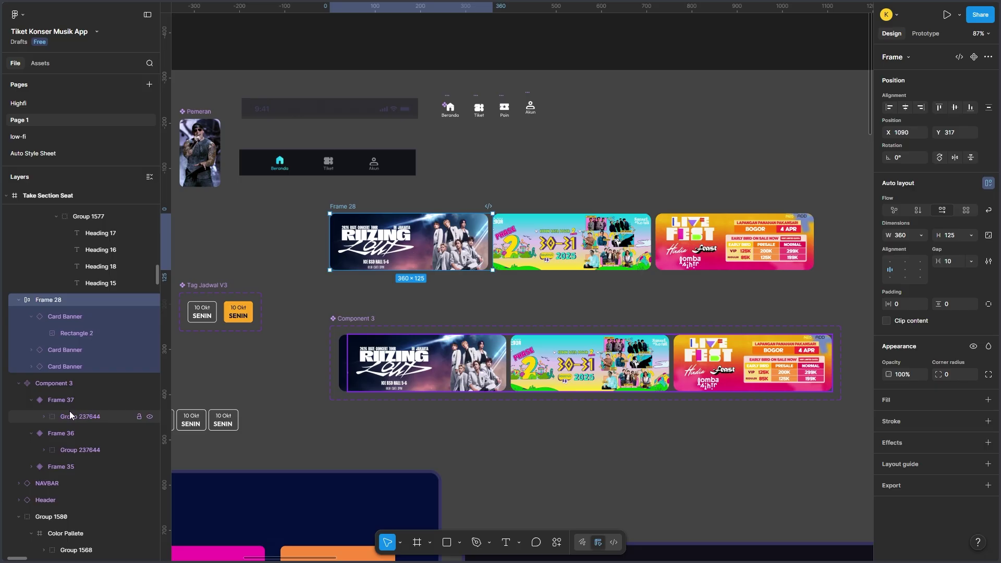
click(53, 401)
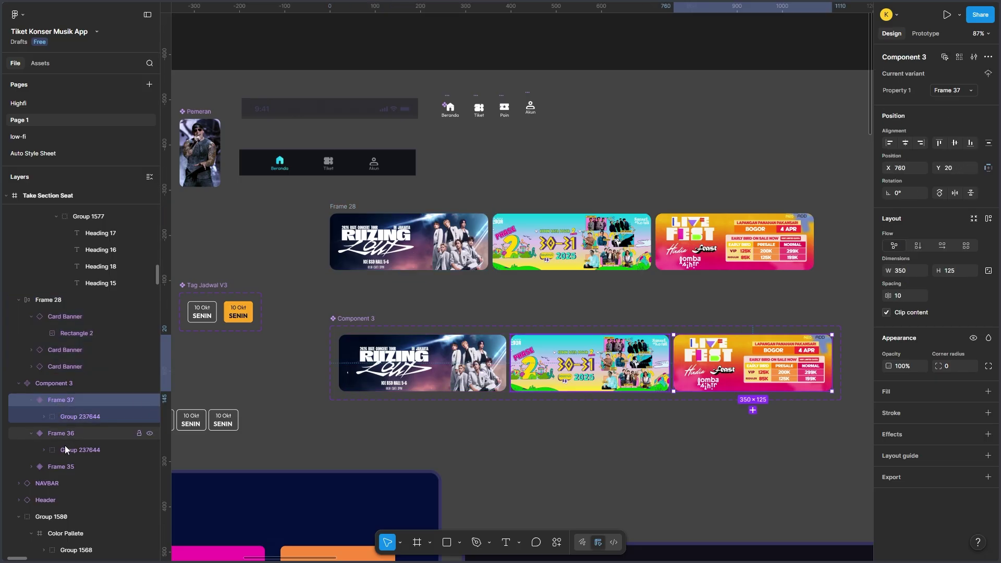
click(73, 465)
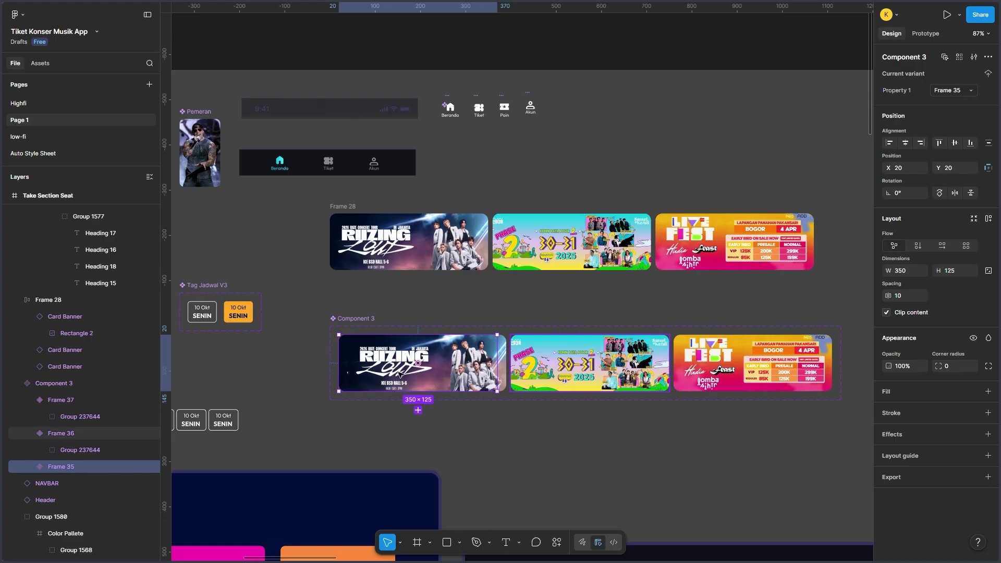
click(31, 466)
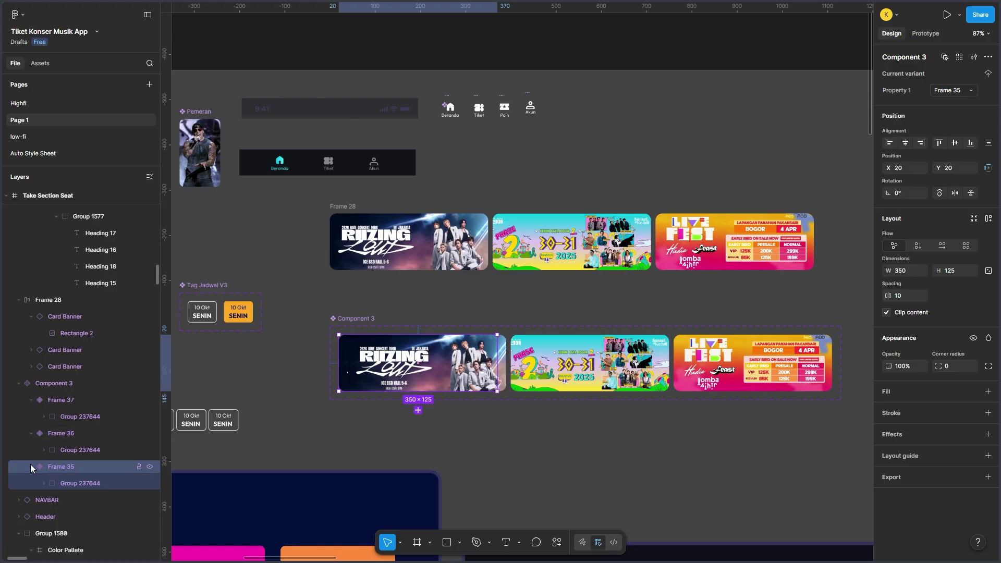
click(45, 482)
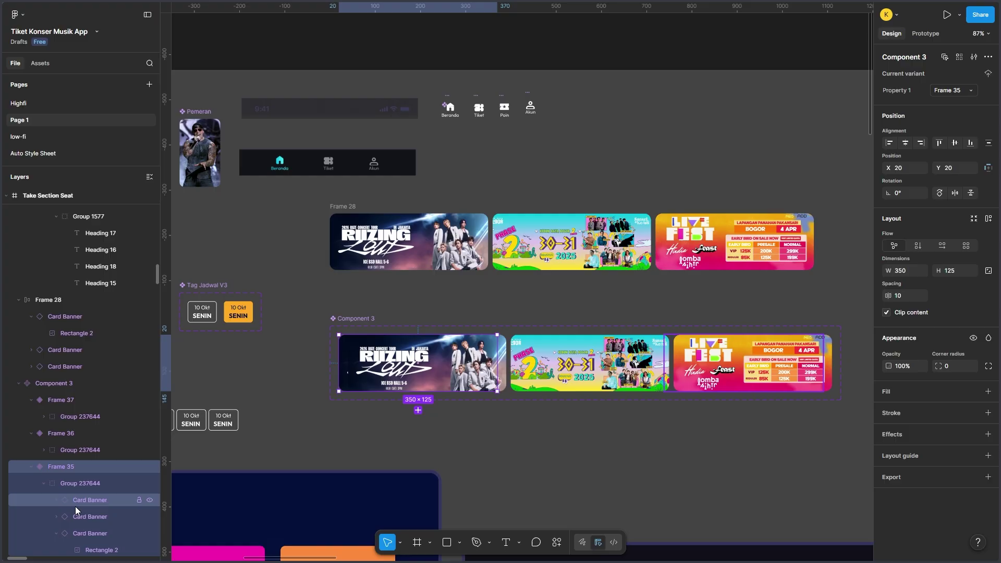
click(30, 433)
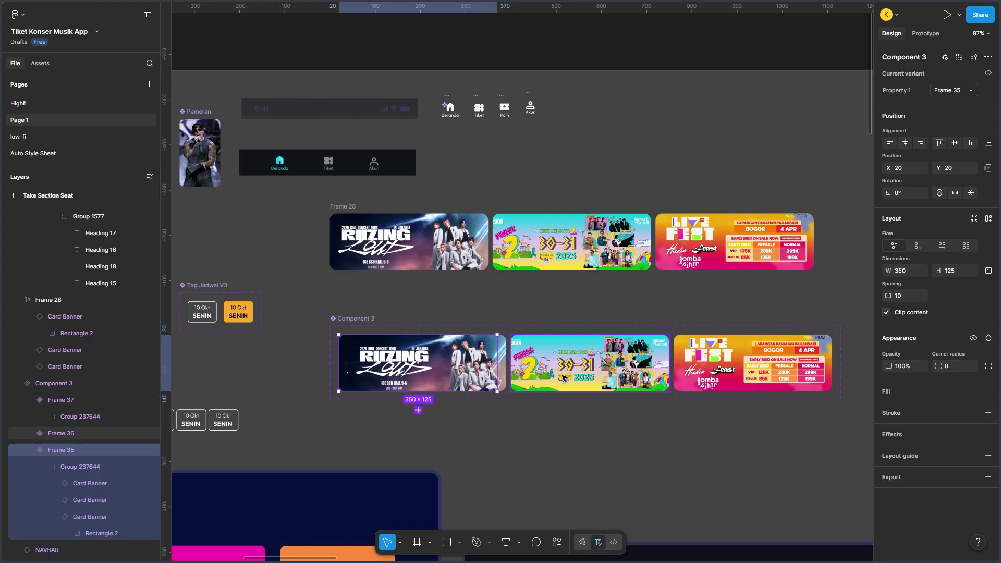
- Compare Frame 28 with Component 3's Frame 35 and Frame 36 variants by selecting each in turn
click(344, 207)
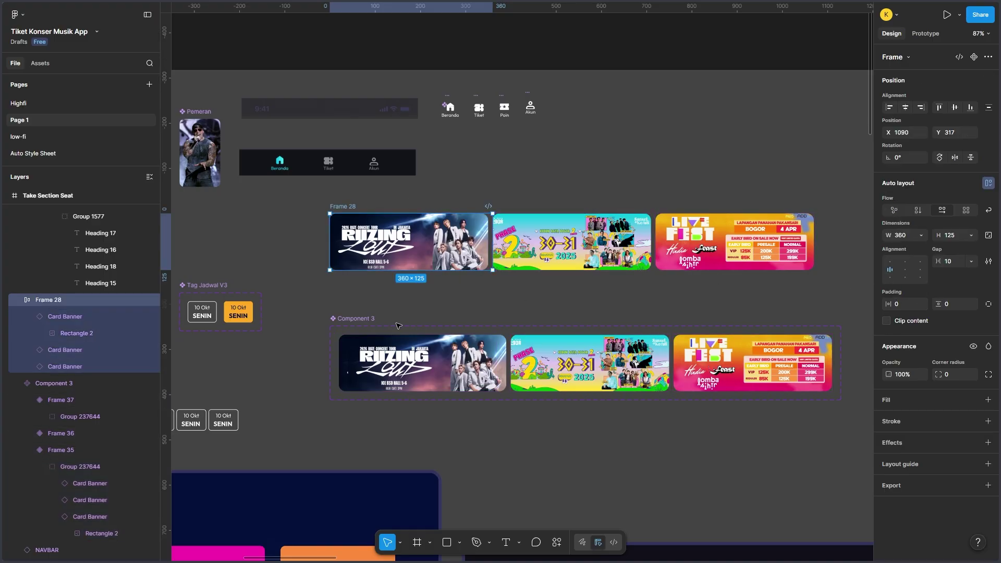
click(391, 360)
mouse_move(399, 364)
mouse_down()
mouse_move(409, 388)
mouse_move(401, 376)
mouse_up()
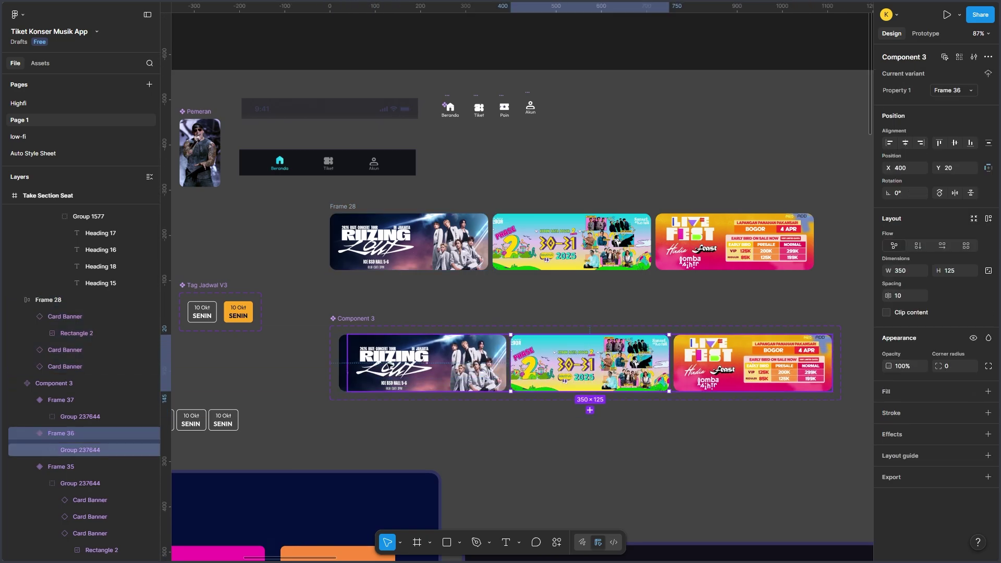
click(391, 364)
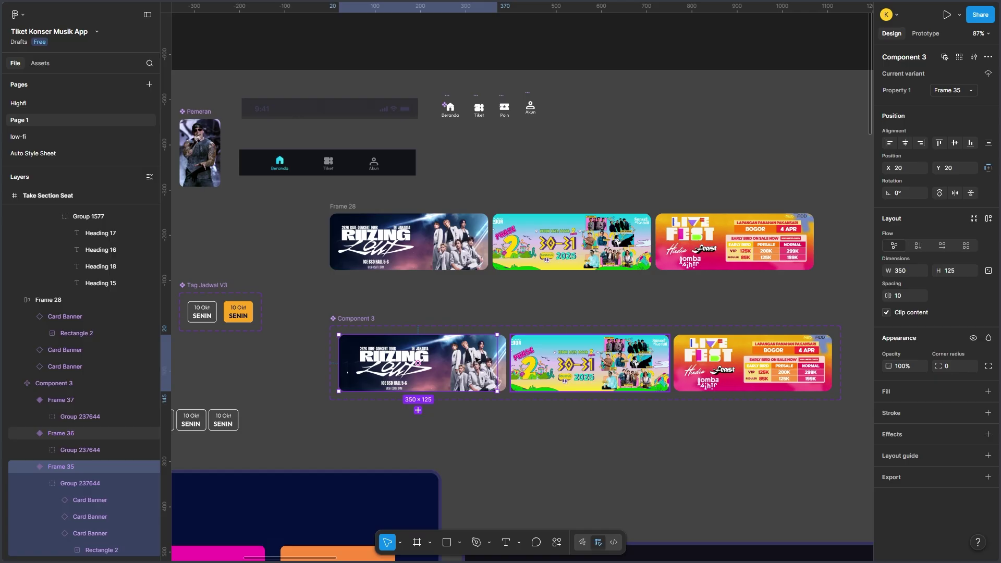
click(60, 433)
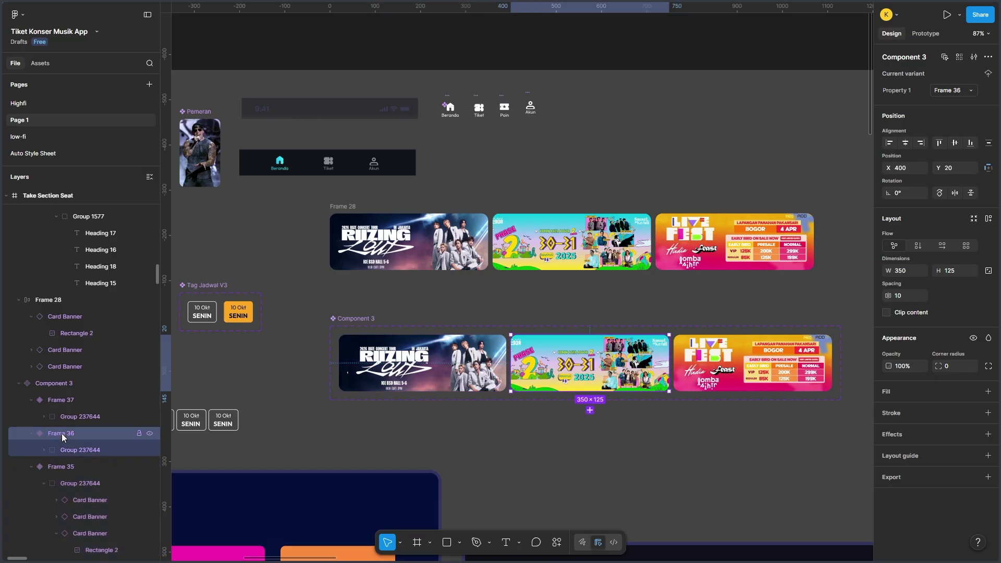
- Move the Frame 35 variant out of Component 3 to just below it, and switch its content clipping off and on again
click(62, 467)
drag(437, 377, 488, 427)
click(885, 296)
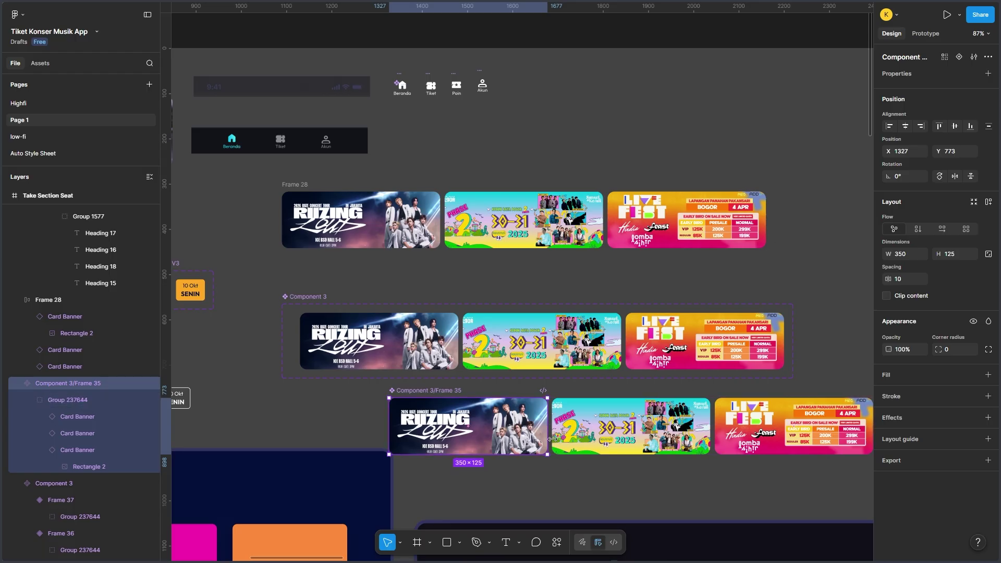
mouse_move(552, 439)
mouse_down()
mouse_move(658, 441)
mouse_move(548, 447)
mouse_up()
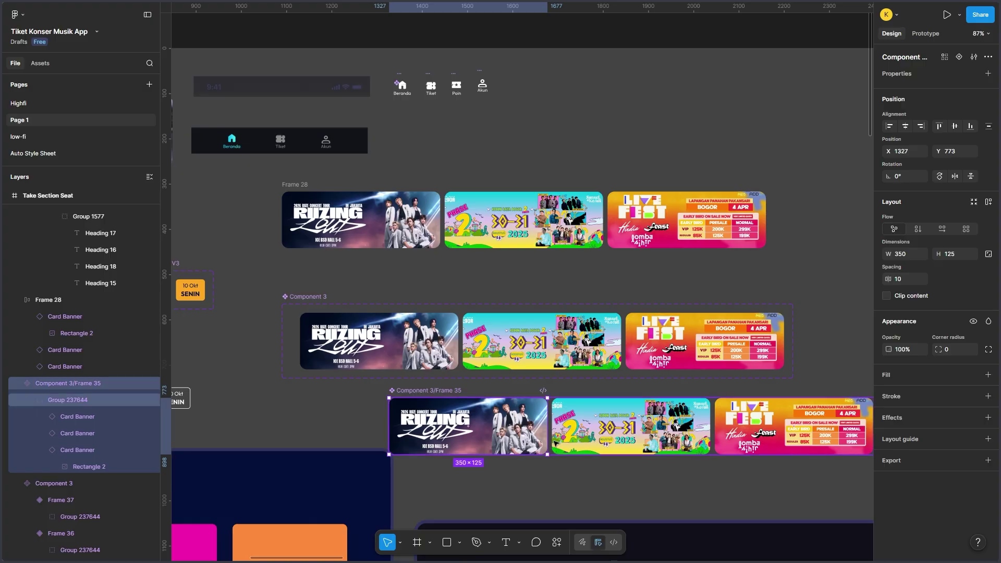
click(886, 296)
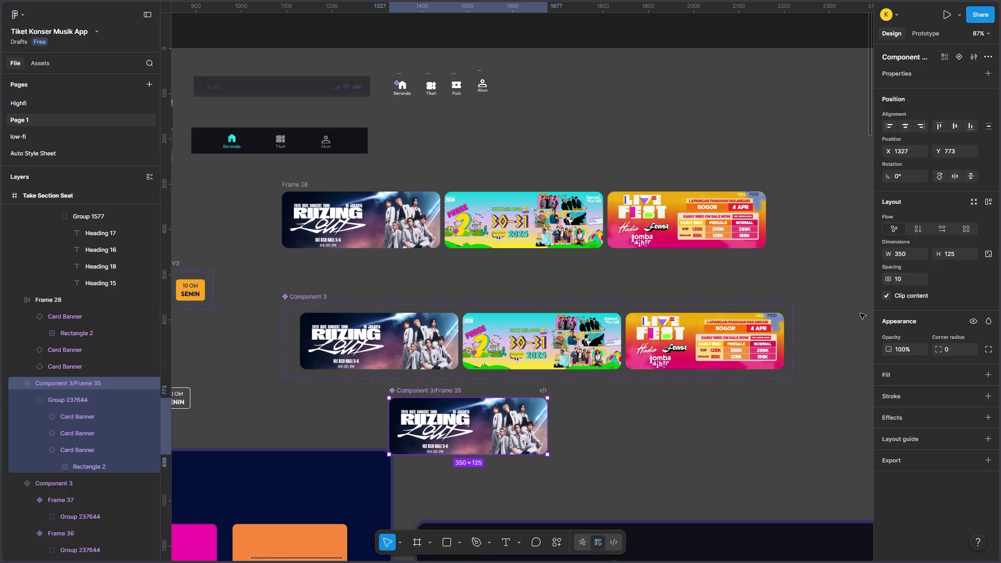
- Undo the content clipping changes and the move that took the Frame 35 variant out of Component 3
key(ctrl+z)
key(ctrl+z)
key(ctrl+z)
key(ctrl+z)
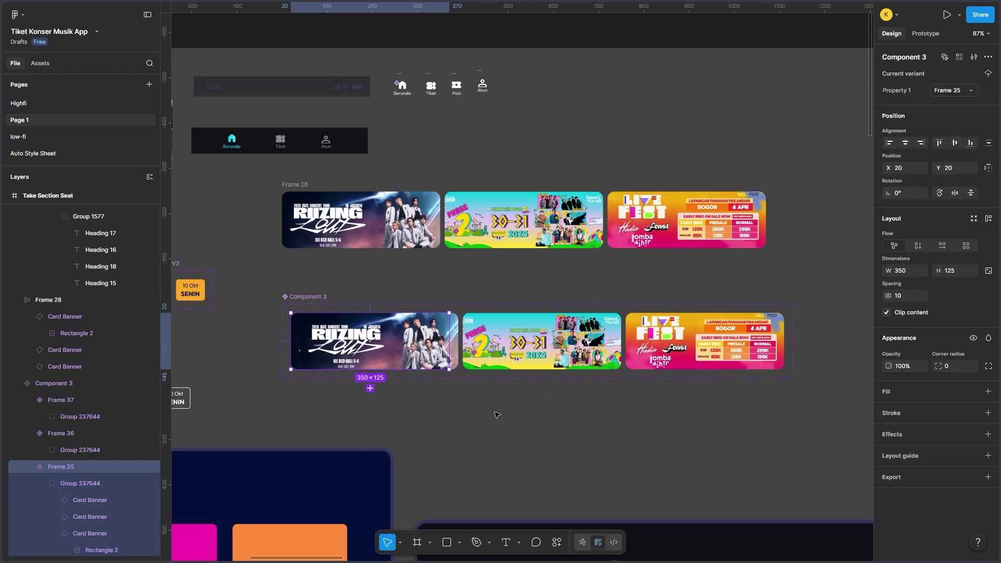
- Open the prototype interaction linking Component 3's Frame 35 variant to Frame 36 and examine its trigger and animation settings
key(Tab)
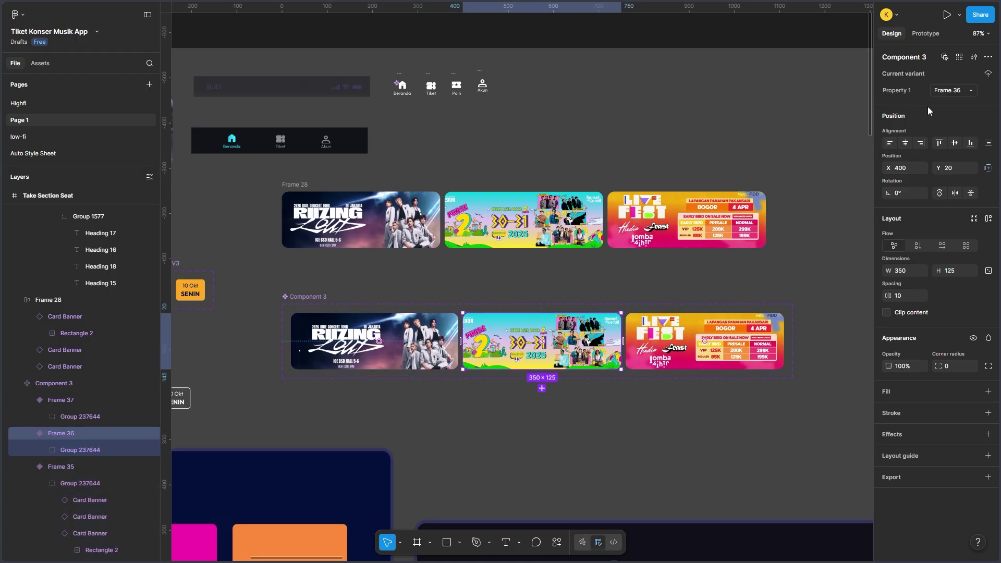
click(925, 34)
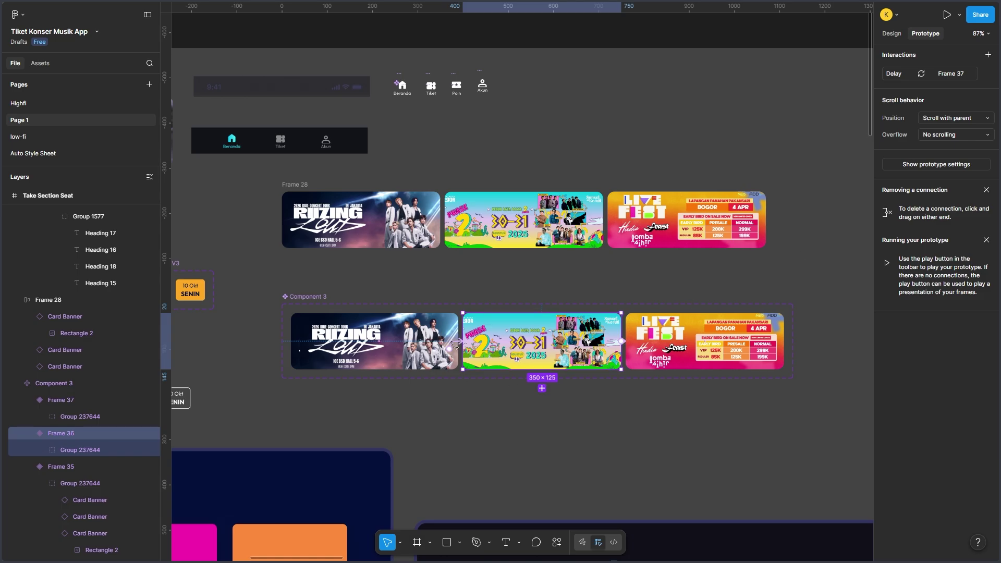
scroll(459, 344, up, 2)
scroll(461, 364, up, 3)
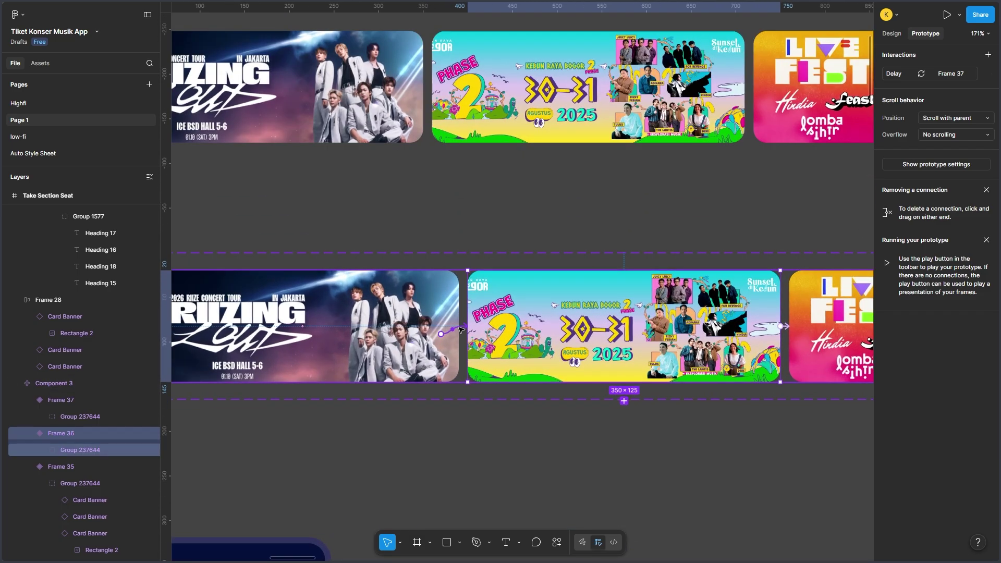
click(461, 330)
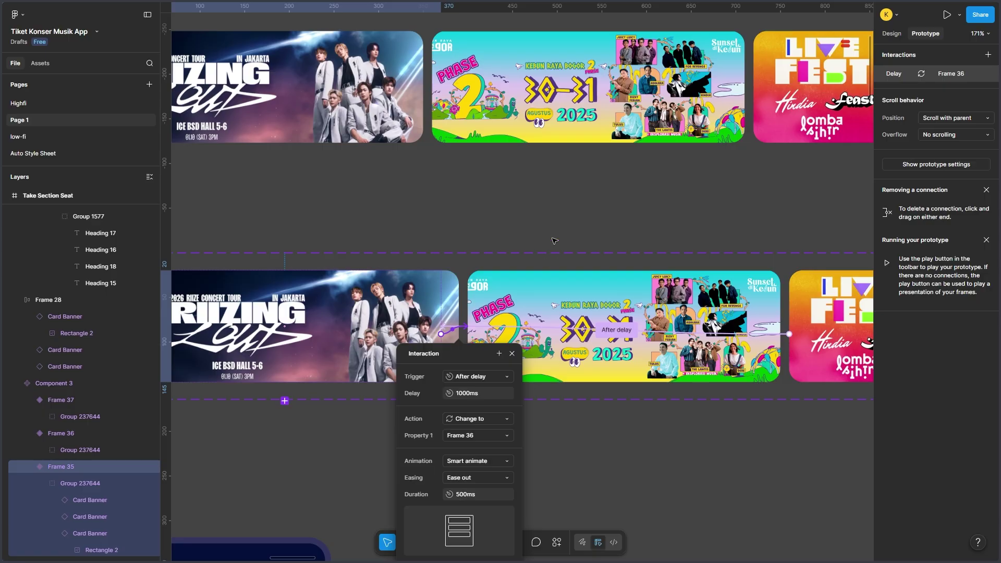
scroll(554, 236, down, 1)
scroll(554, 236, down, 2)
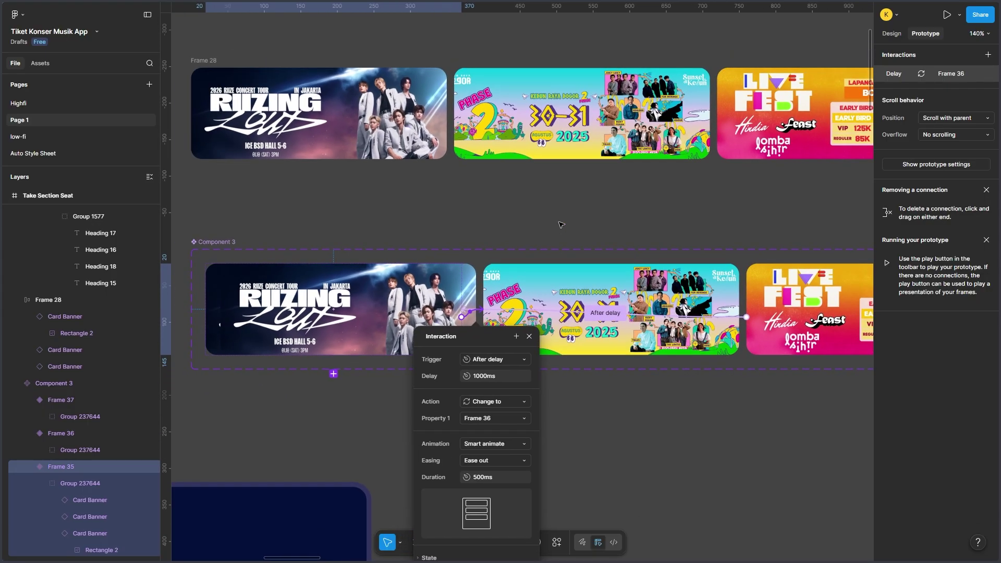
scroll(560, 224, down, 2)
click(561, 224)
- Examine the settings of the prototype interaction linking Component 3's Frame 36 variant to Frame 37, and close them again
scroll(525, 228, right, 6)
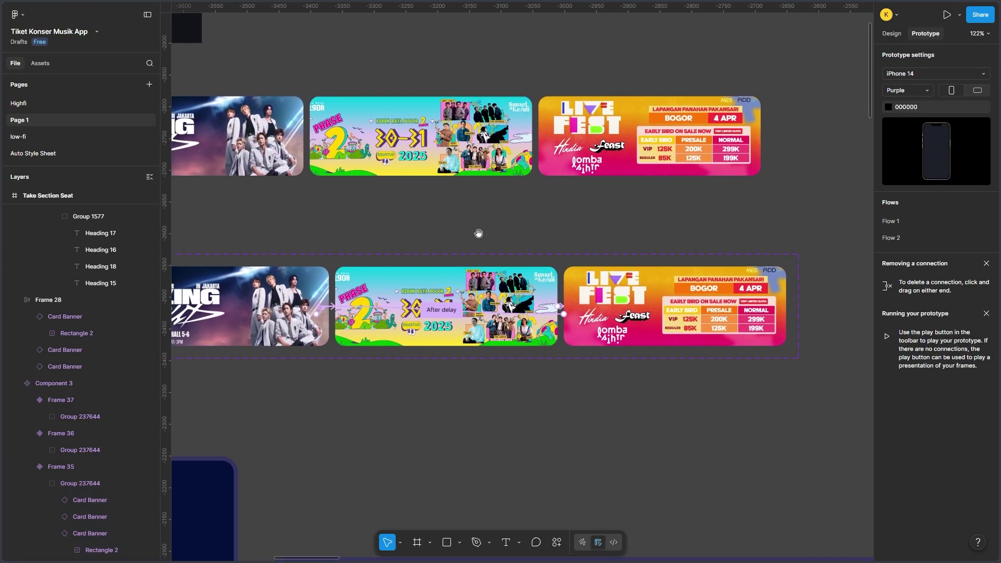
click(563, 324)
scroll(563, 324, up, 4)
scroll(563, 324, up, 4)
click(566, 285)
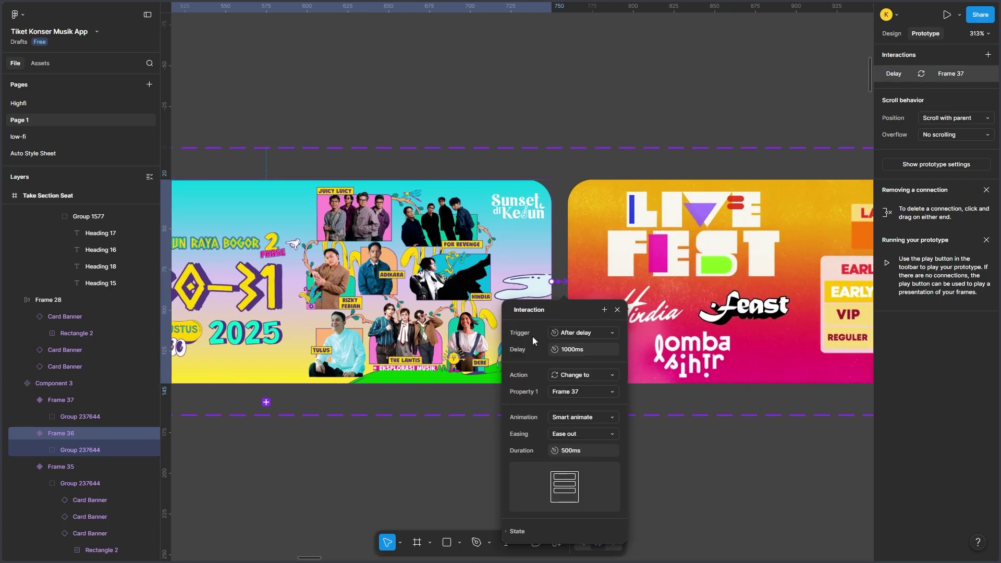
click(617, 309)
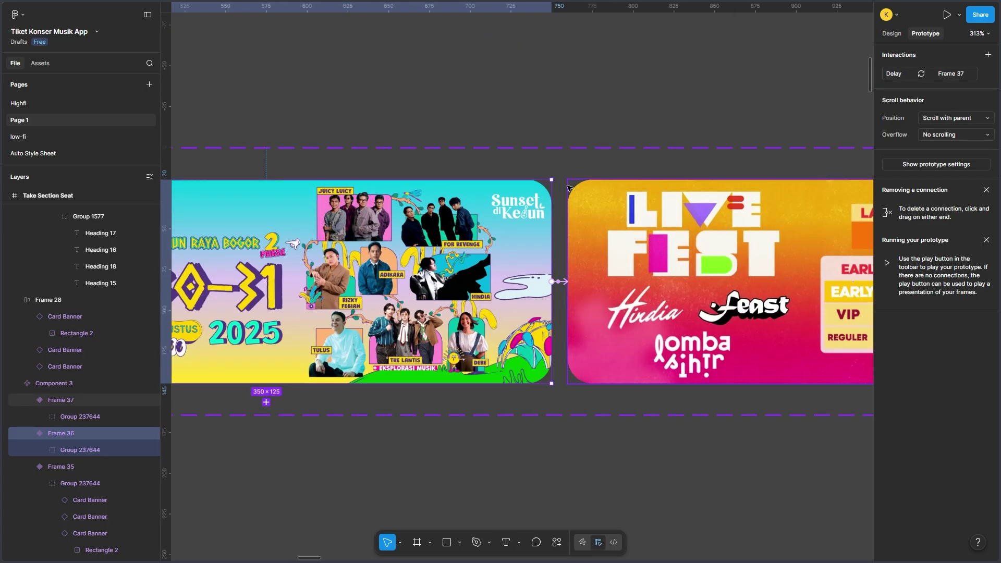
- Select Component 3's Frame 37 variant to check which variant its prototype interaction leads to
scroll(568, 219, down, 3)
key(super)
key(Escape)
scroll(566, 251, down, 10)
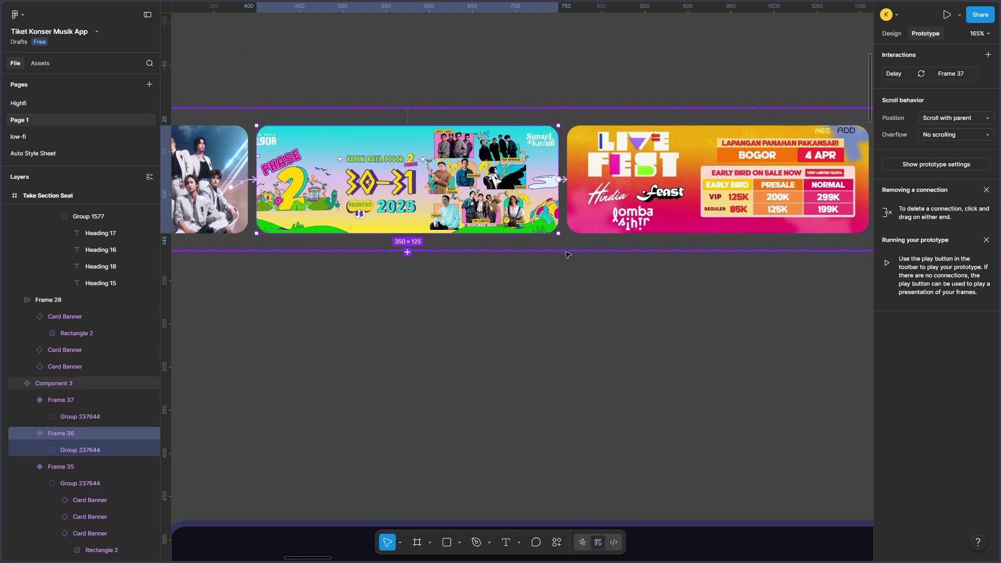
click(617, 225)
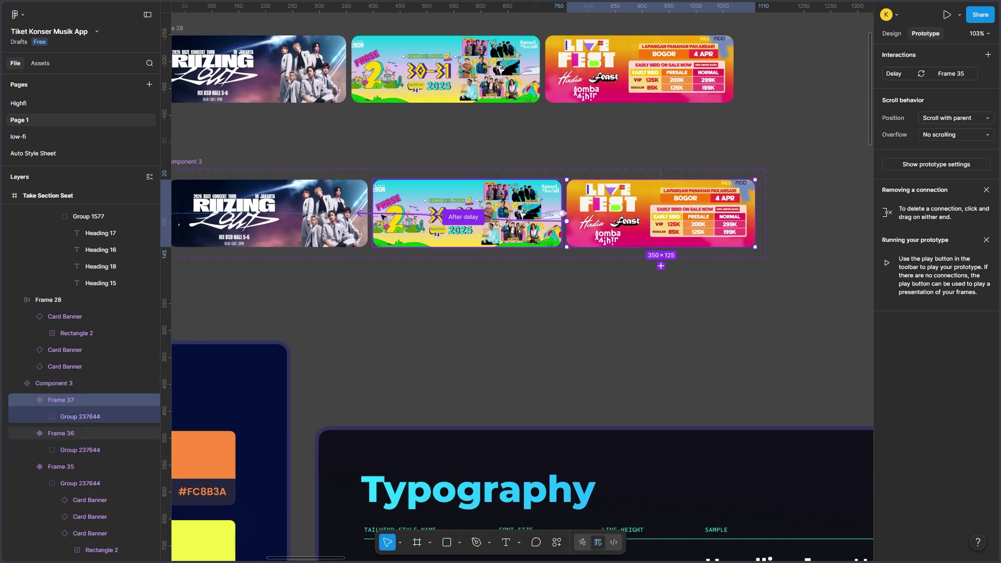
- Return from the component section to the Homepage screen and look over its banner, Upcoming and Partnership areas
scroll(319, 96, down, 8)
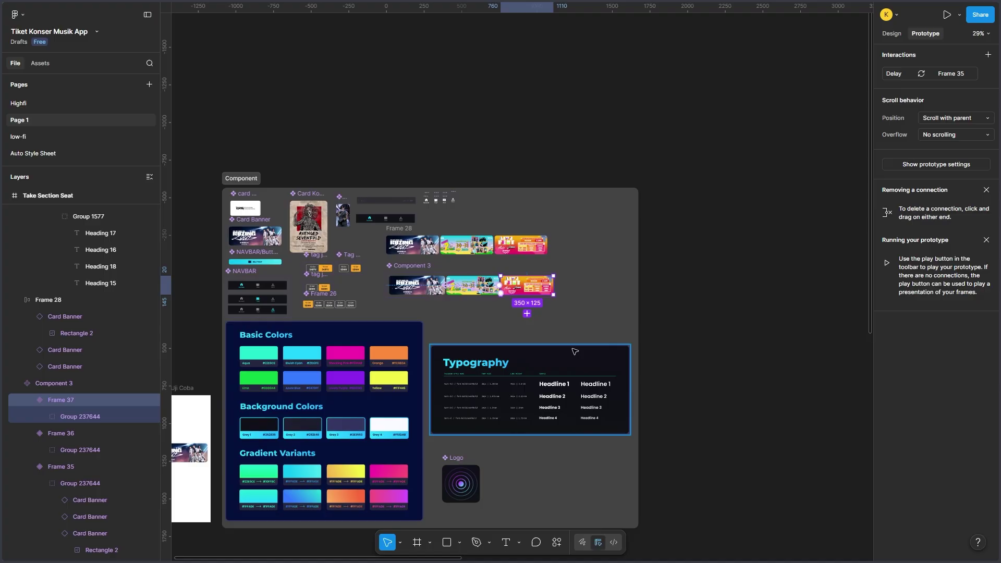
drag(685, 408, 626, 169)
scroll(626, 169, right, 10)
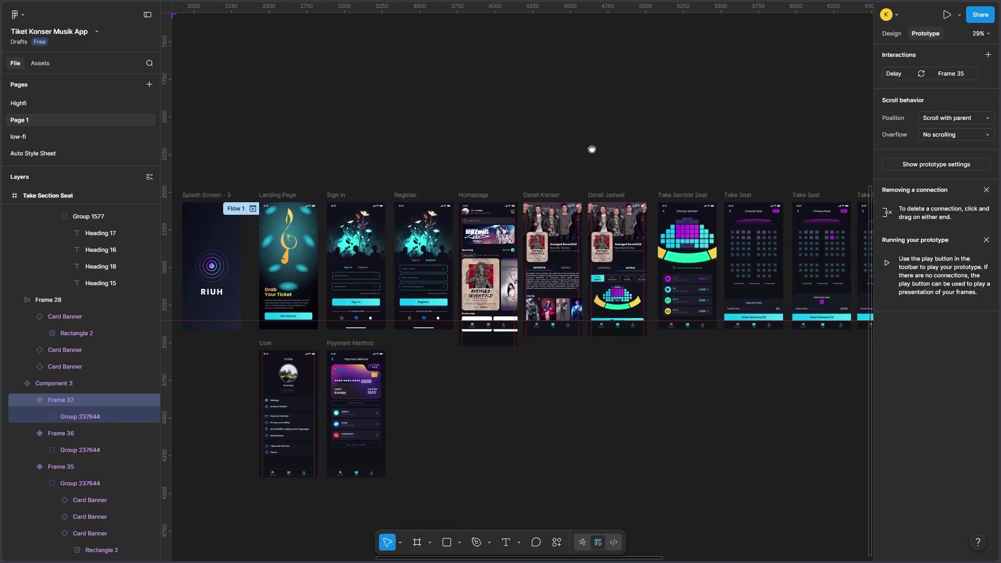
scroll(499, 168, up, 3)
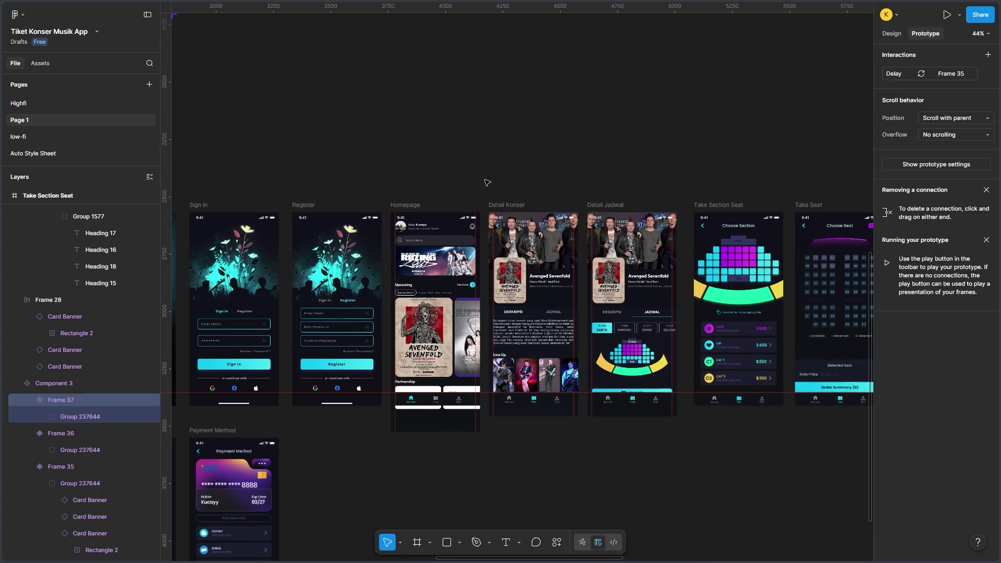
scroll(480, 183, up, 3)
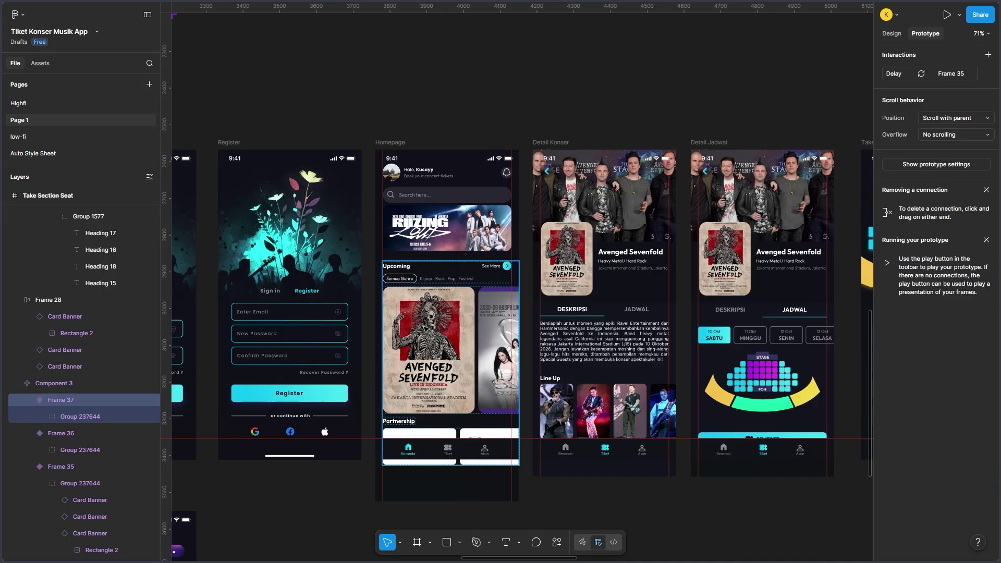
scroll(433, 327, up, 3)
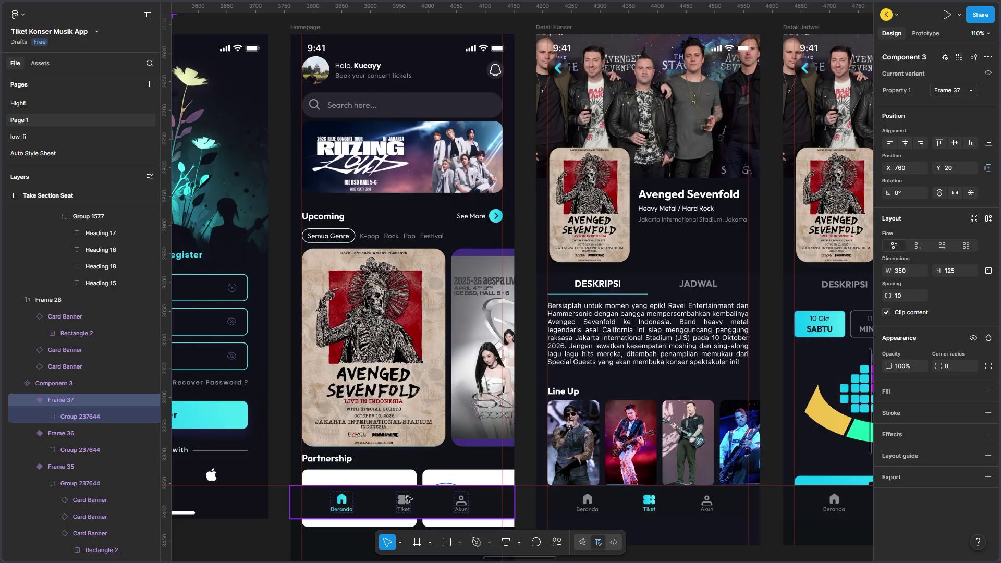
drag(280, 319, 266, 269)
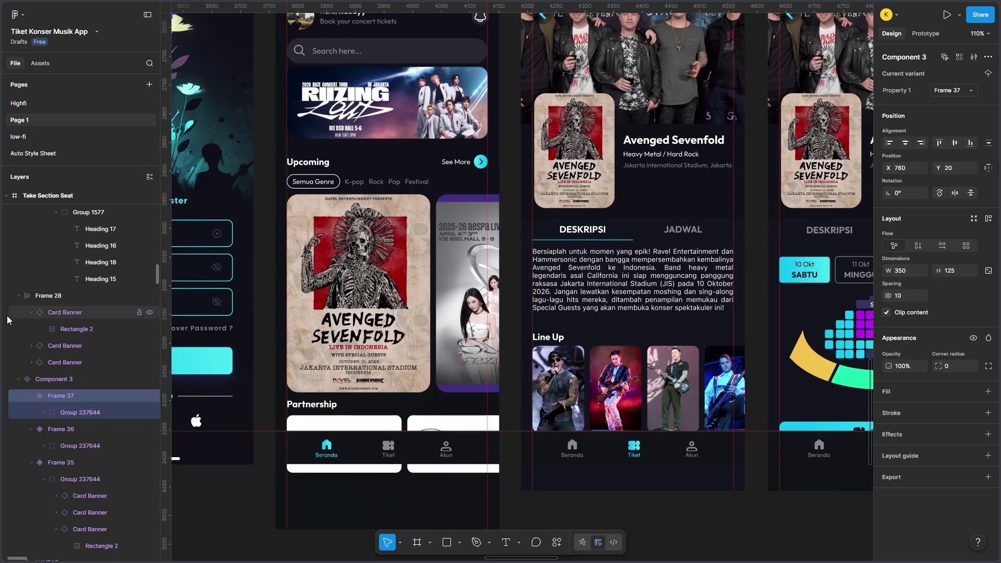
scroll(83, 312, down, 4)
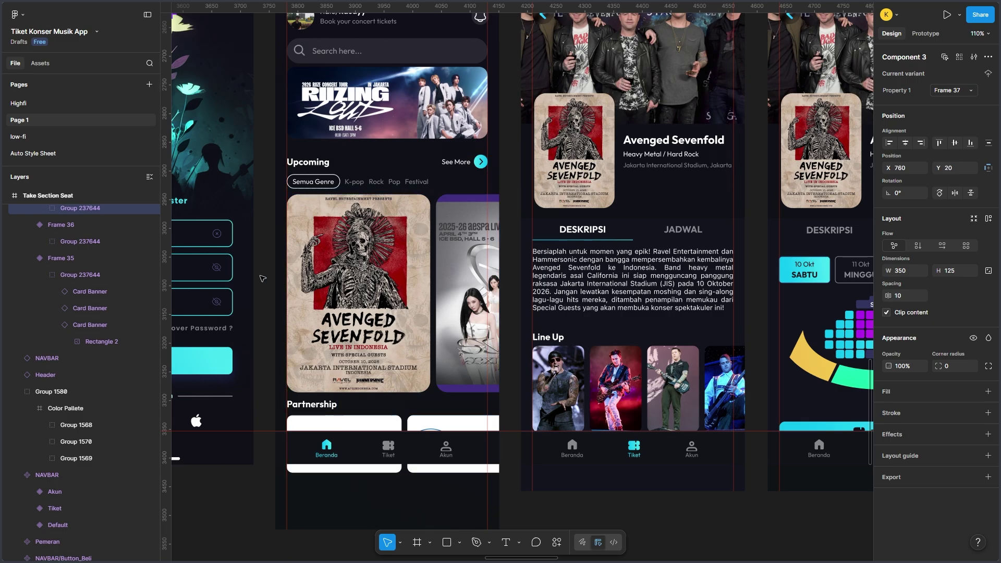
scroll(265, 279, up, 1)
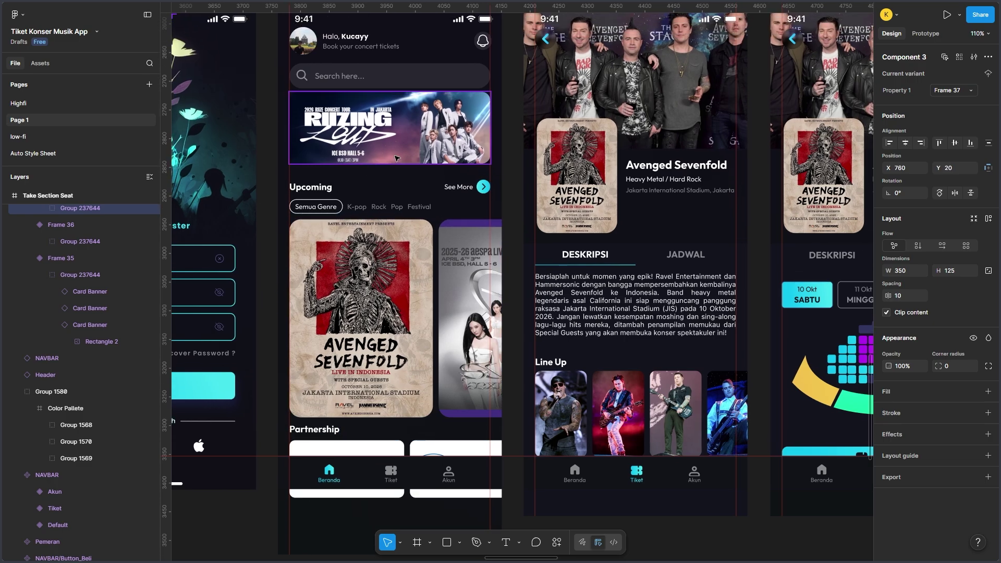
- Move the Homepage screen below the other screens and turn off content clipping for it and its Upcoming card row, Frame 7
click(388, 300)
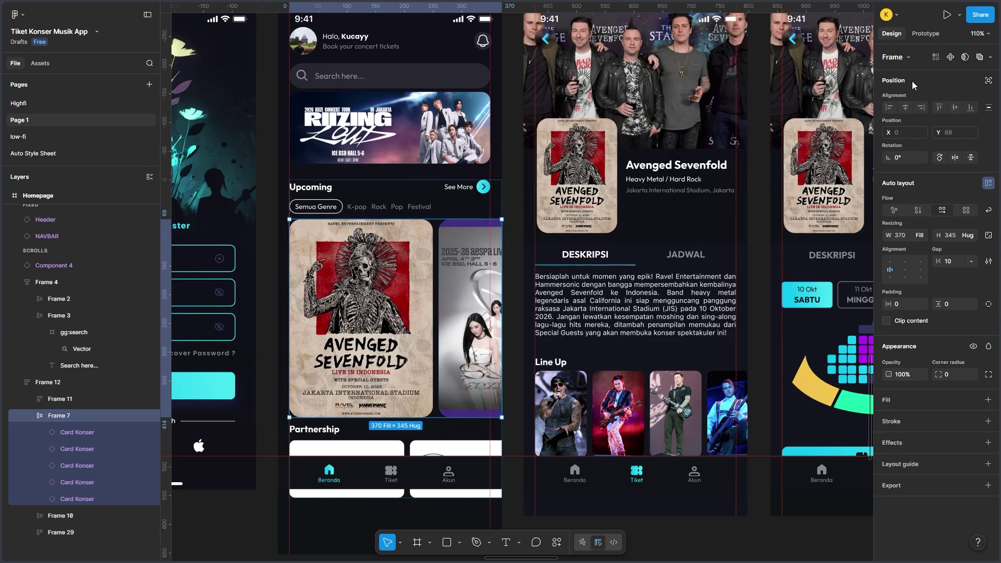
click(885, 320)
scroll(666, 264, down, 3)
drag(423, 80, 438, 439)
scroll(652, 355, down, 4)
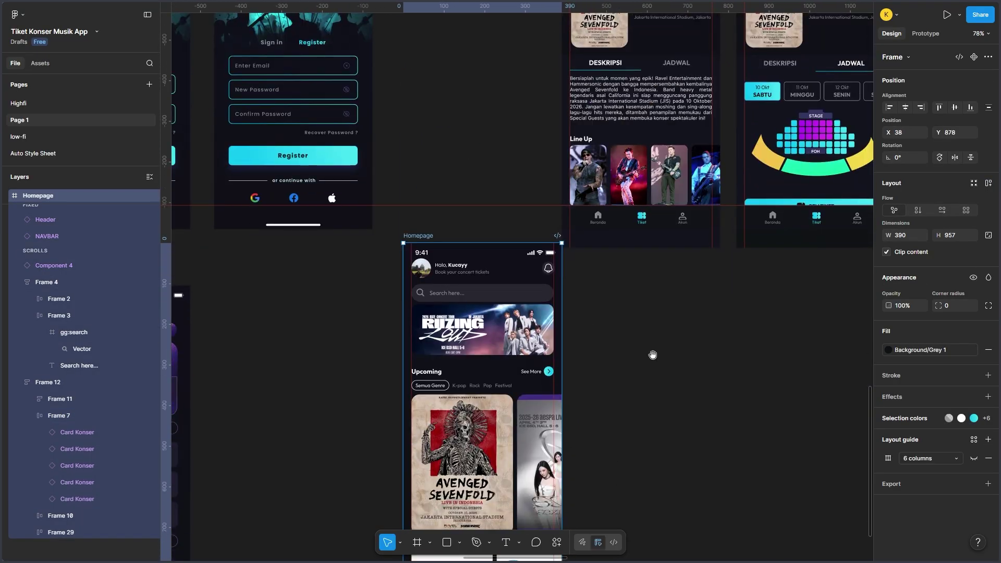
click(886, 252)
click(571, 401)
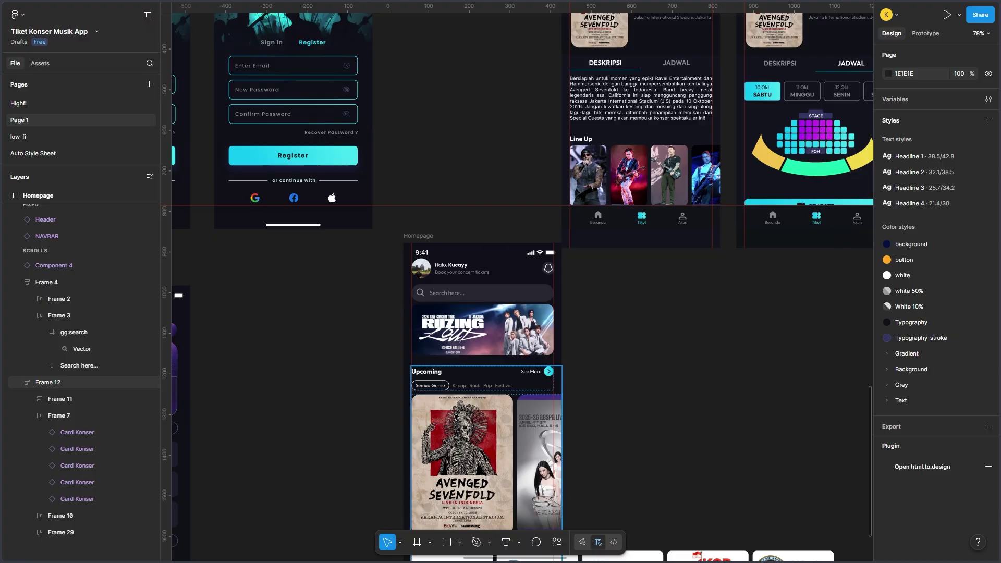
double_click(552, 402)
click(886, 320)
scroll(569, 177, down, 3)
scroll(568, 176, right, 2)
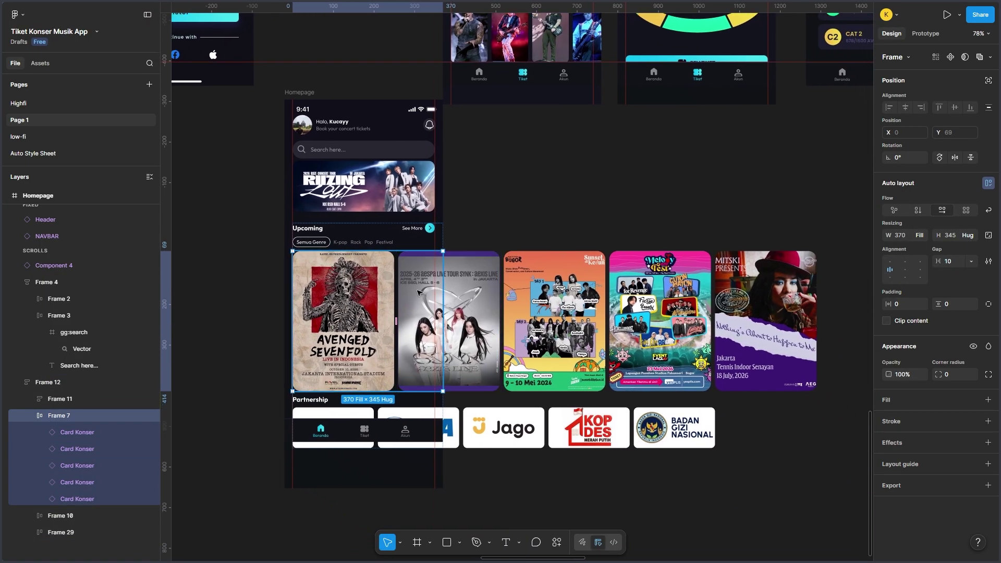
- Inspect the Homepage's banner component and the first Card Konser in the Upcoming row by selecting each in turn
click(367, 195)
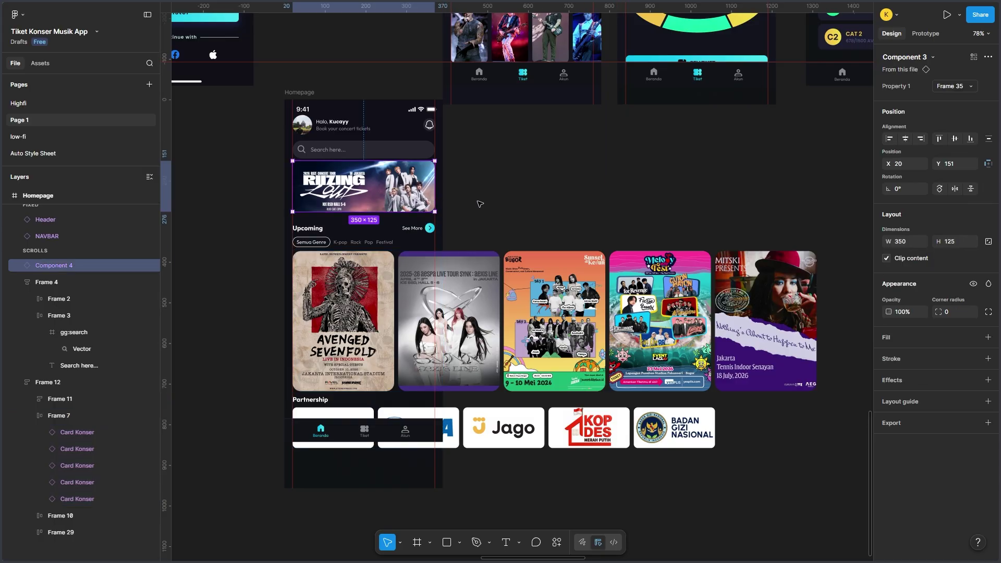
click(344, 321)
double_click(344, 321)
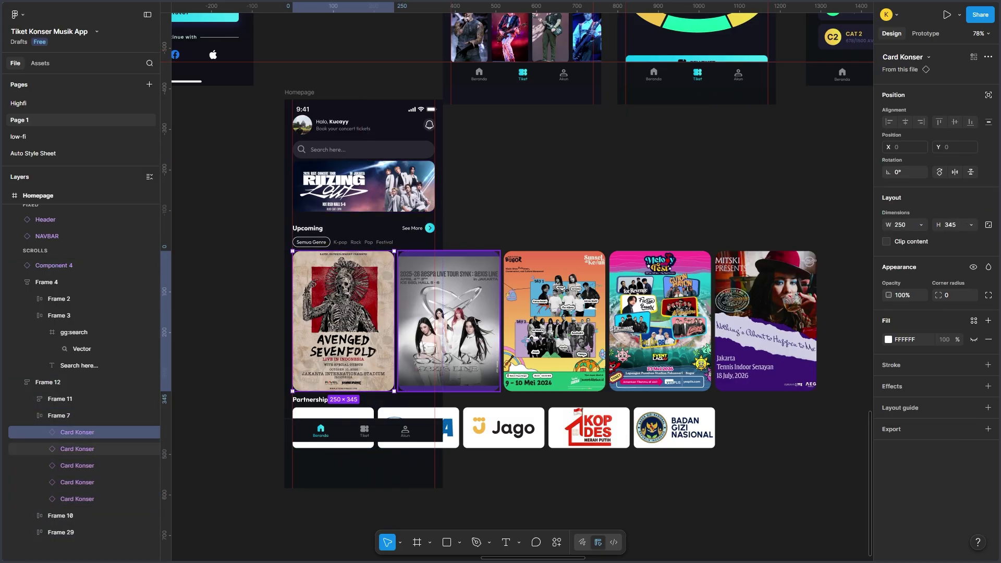
- Check the prototype scroll behaviour of the Homepage's Upcoming card row, Frame 7, and its Partnership row, Frame 29
click(925, 33)
key(shift+Return)
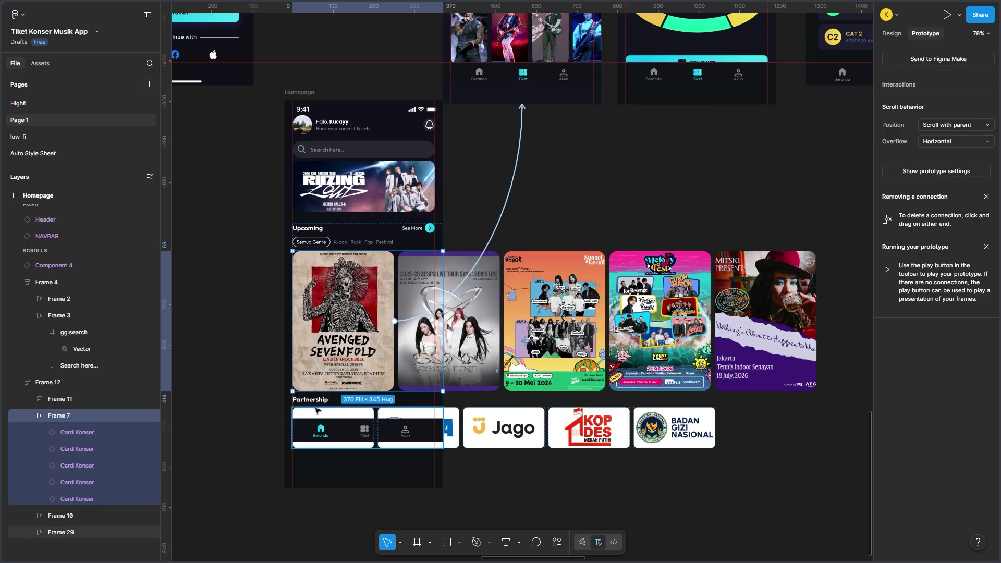
click(363, 414)
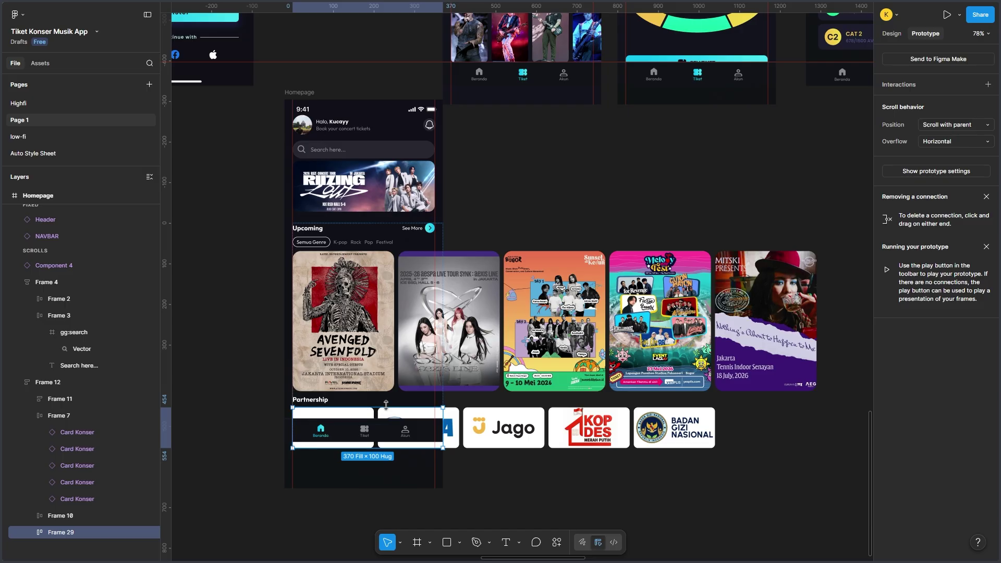
click(367, 385)
click(465, 204)
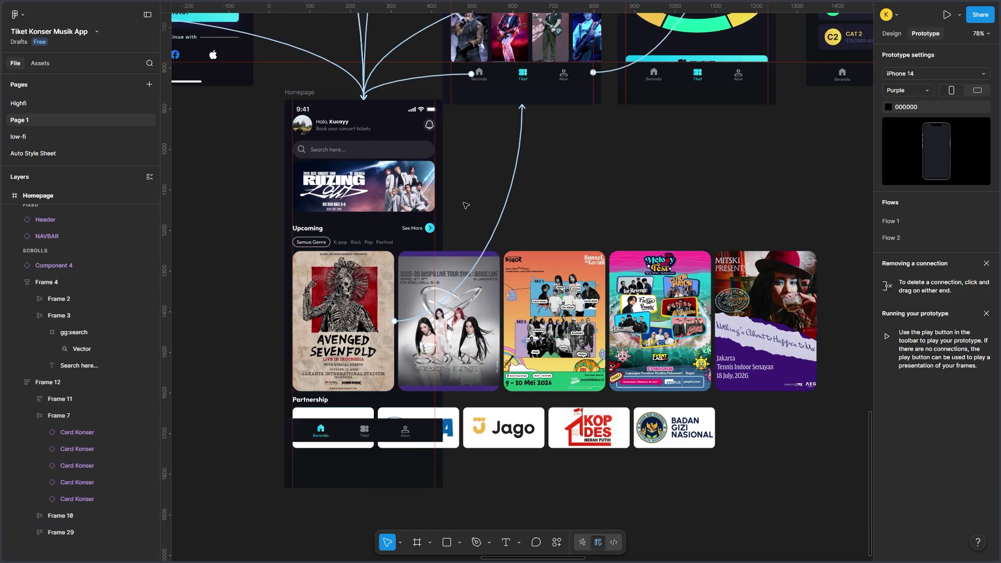
- Undo the Homepage screen's move and the changes to its content clipping
key(ctrl+z)
key(ctrl+z)
scroll(475, 318, up, 4)
scroll(474, 318, up, 4)
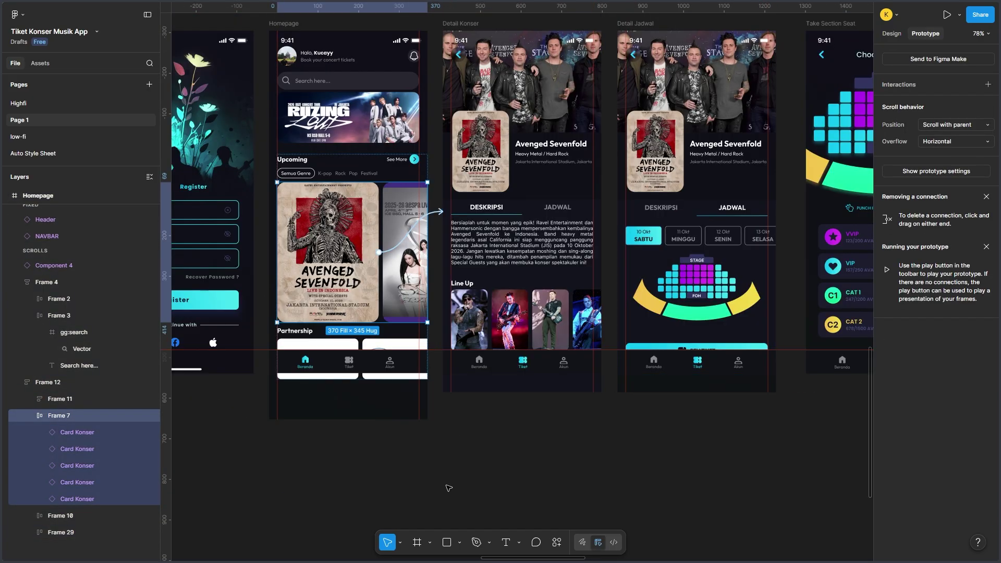
- Inspect the Detail Konser screen's banner, Frame 19, poster and concert title block by selecting each in turn
scroll(418, 483, right, 1)
scroll(414, 491, up, 1)
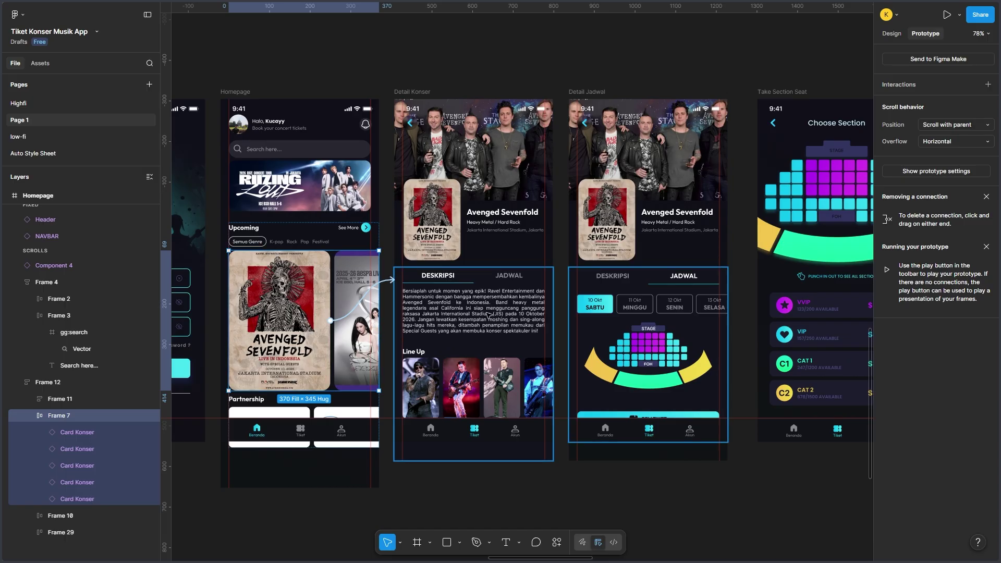
scroll(481, 268, up, 3)
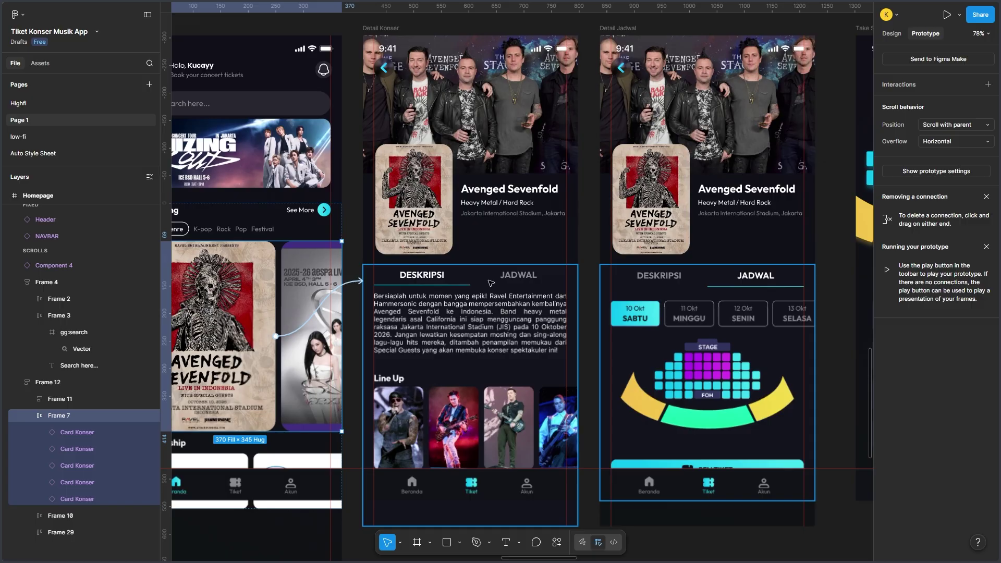
click(472, 108)
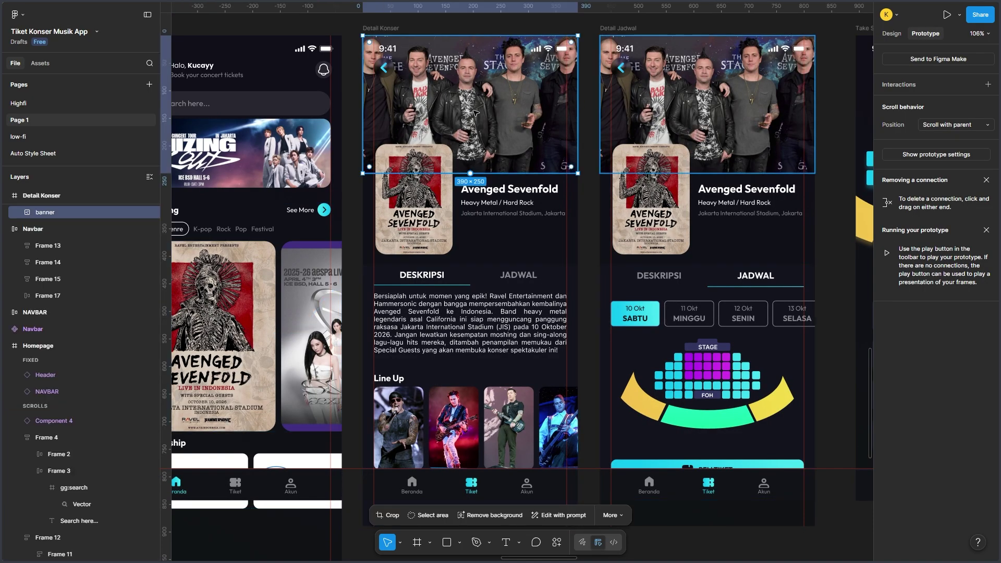
click(440, 231)
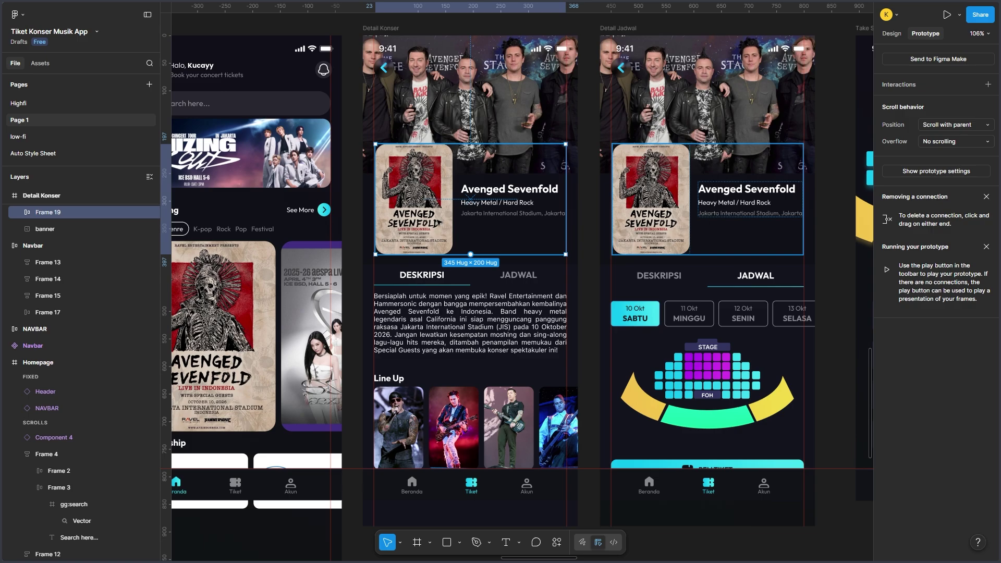
click(440, 223)
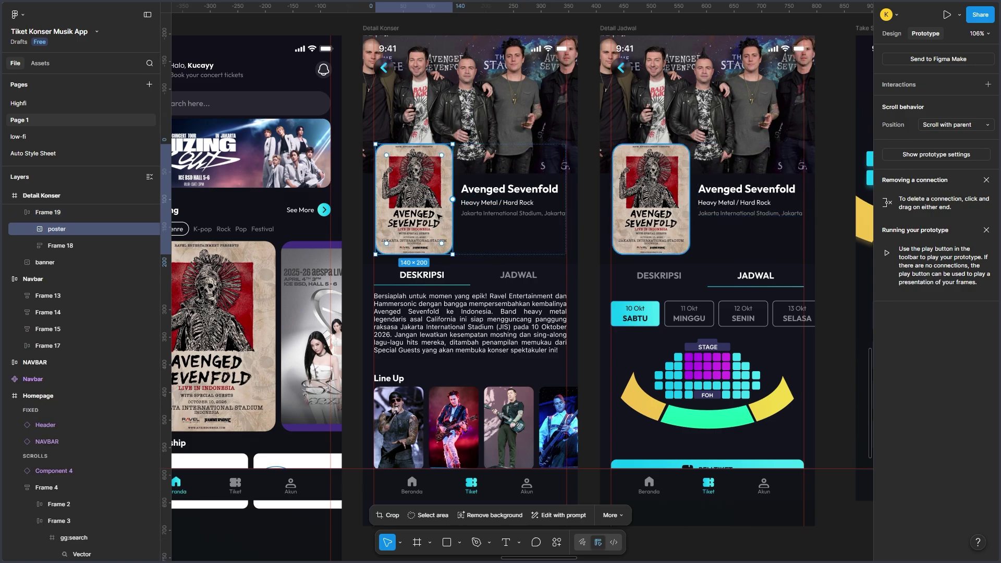
click(519, 196)
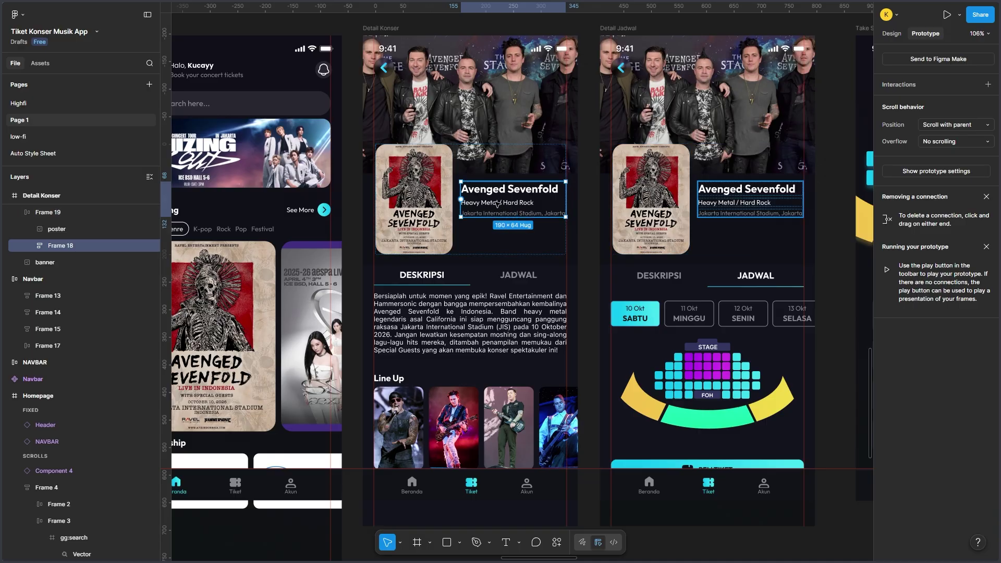
- Examine the Detail Konser screen's concert title block, Frame 18, and select its parent row, Frame 19
scroll(497, 203, up, 3)
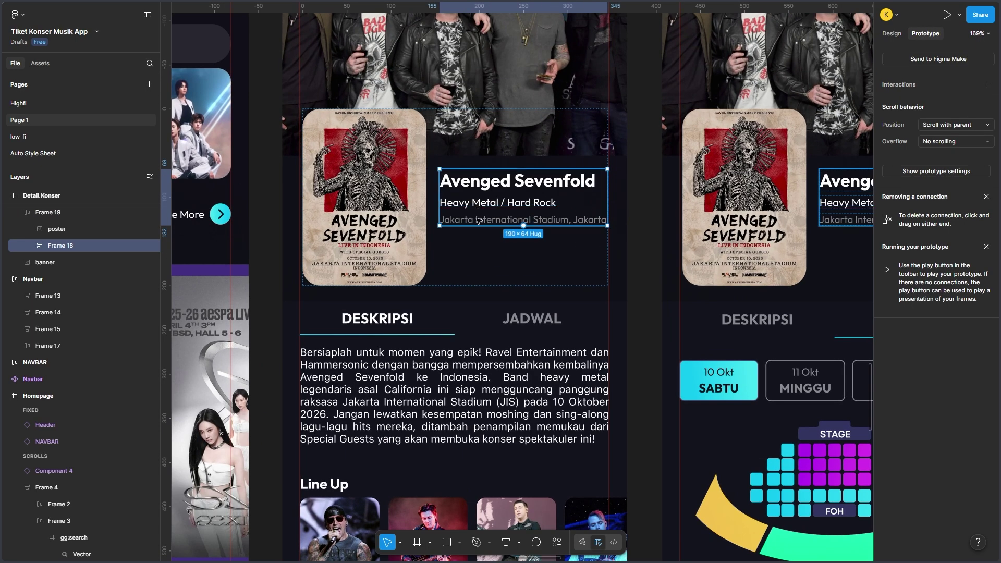
scroll(492, 232, down, 4)
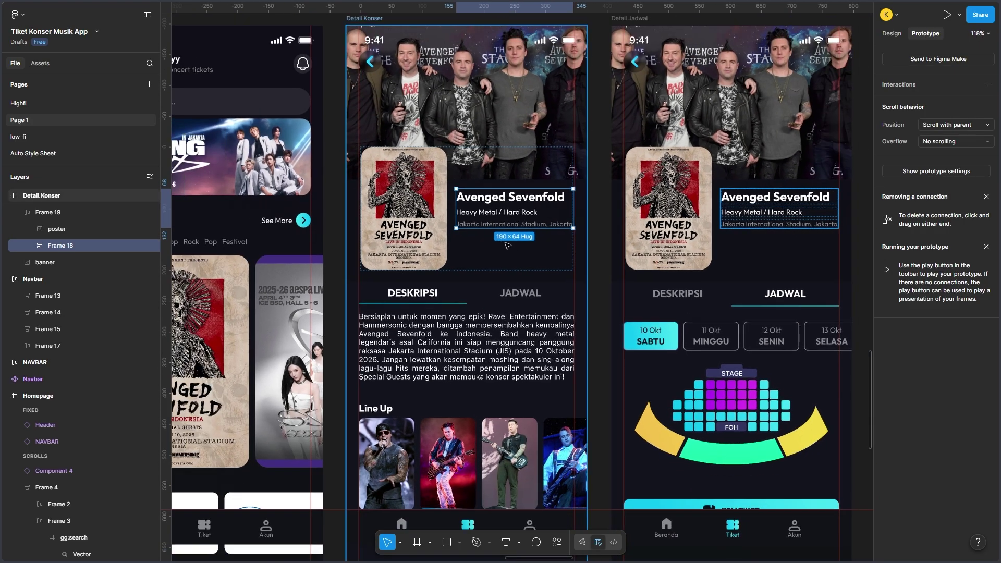
scroll(594, 261, down, 2)
click(523, 202)
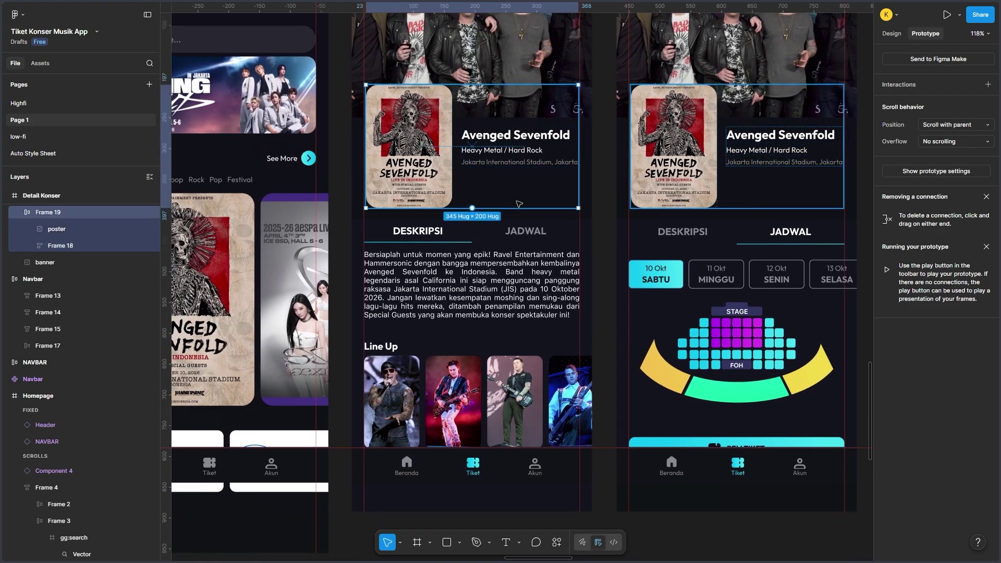
scroll(607, 211, down, 1)
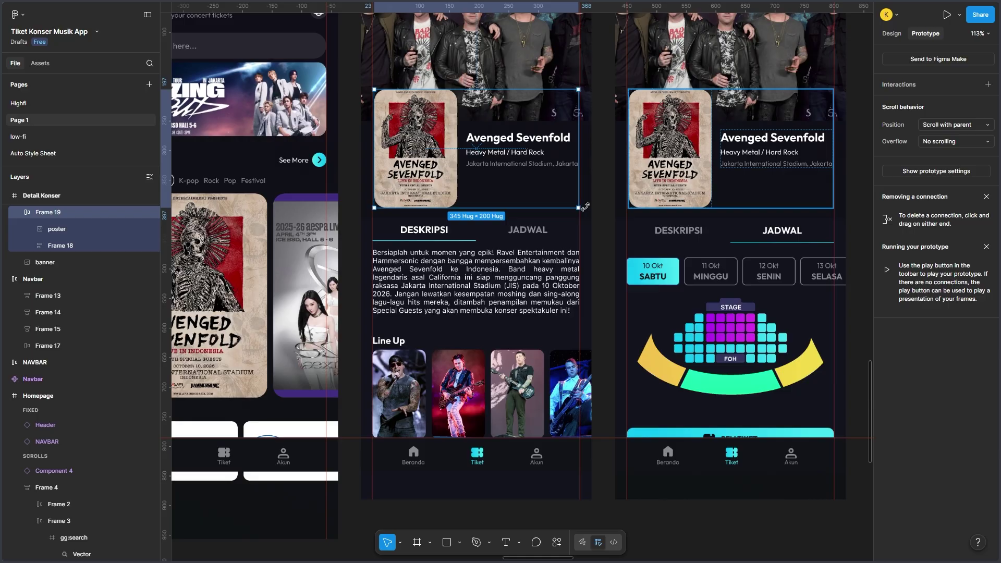
scroll(584, 207, down, 1)
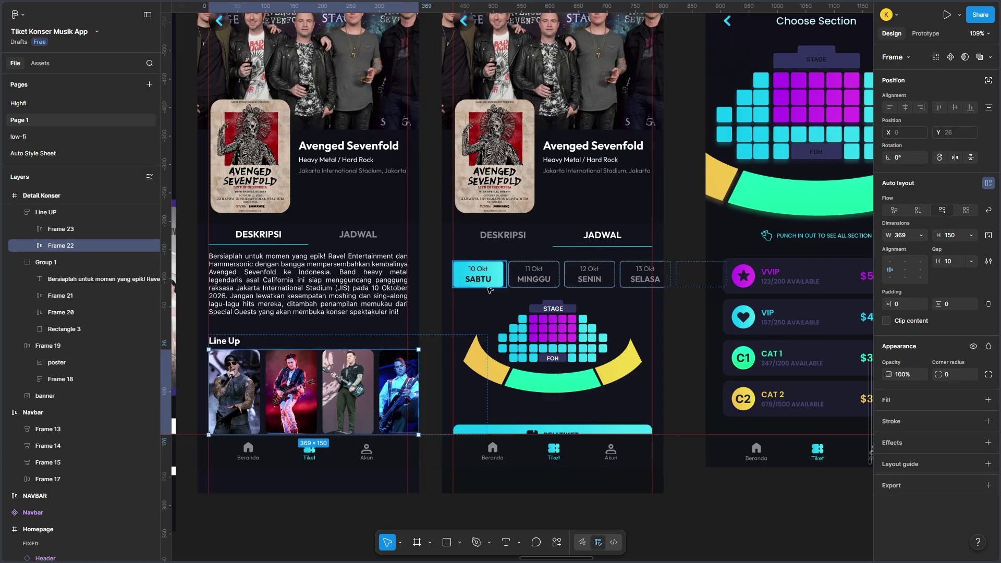
- Inspect the Detail Jadwal screen's 11 Okt date tag and its seat map, expanding the map's nested mask groups down to Group 237583
click(532, 275)
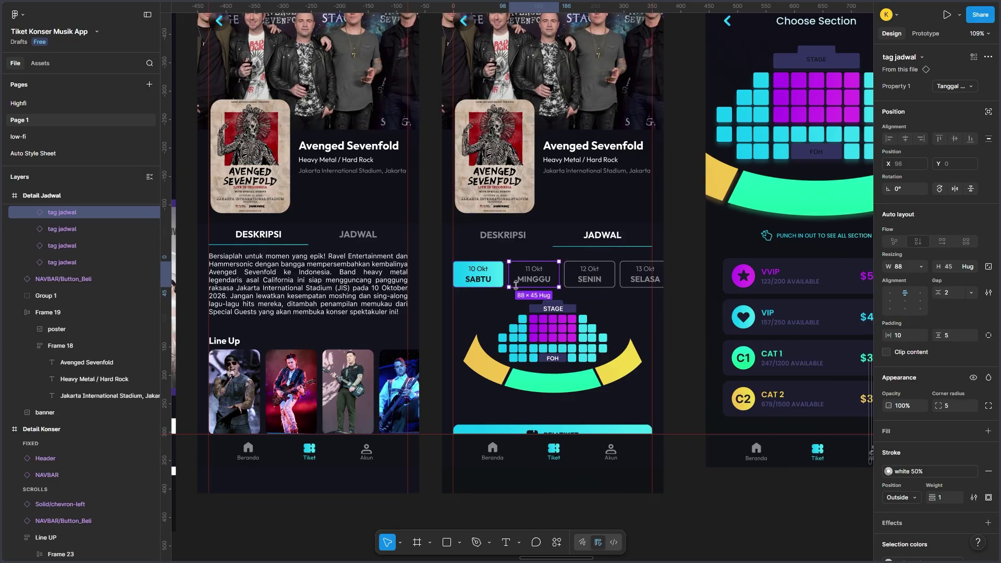
click(558, 329)
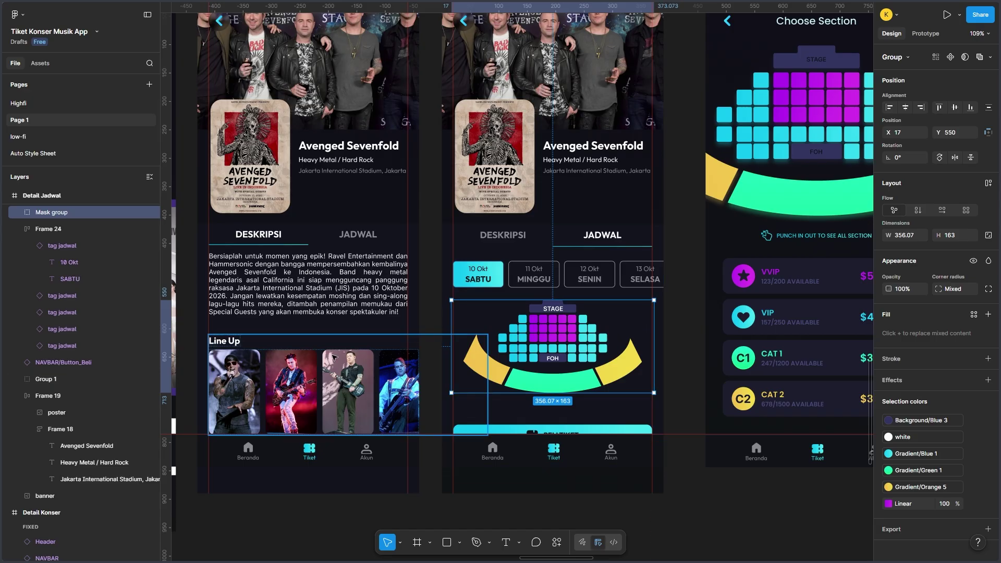
scroll(45, 295, up, 1)
scroll(45, 292, up, 8)
click(19, 421)
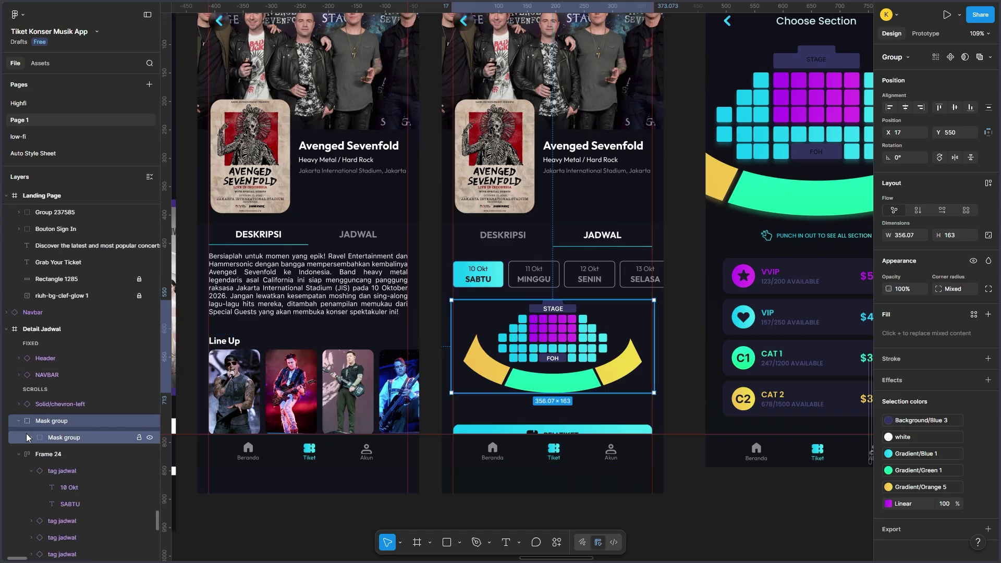
click(32, 438)
click(44, 453)
scroll(67, 456, down, 5)
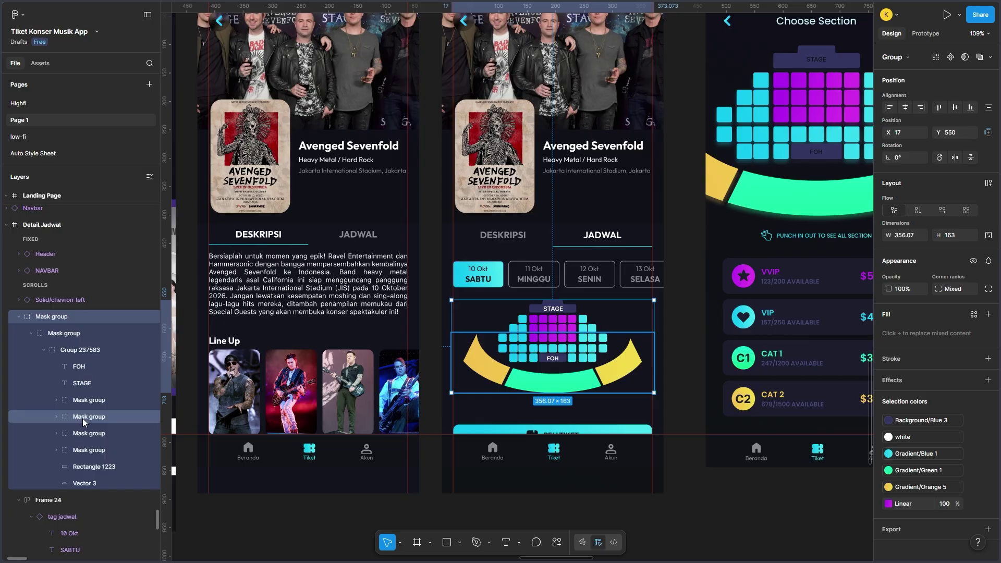
- Inspect the seat map's purple section, stage shape and curved lower section, expanding their mask groups, and reselect the whole map
click(51, 404)
click(56, 416)
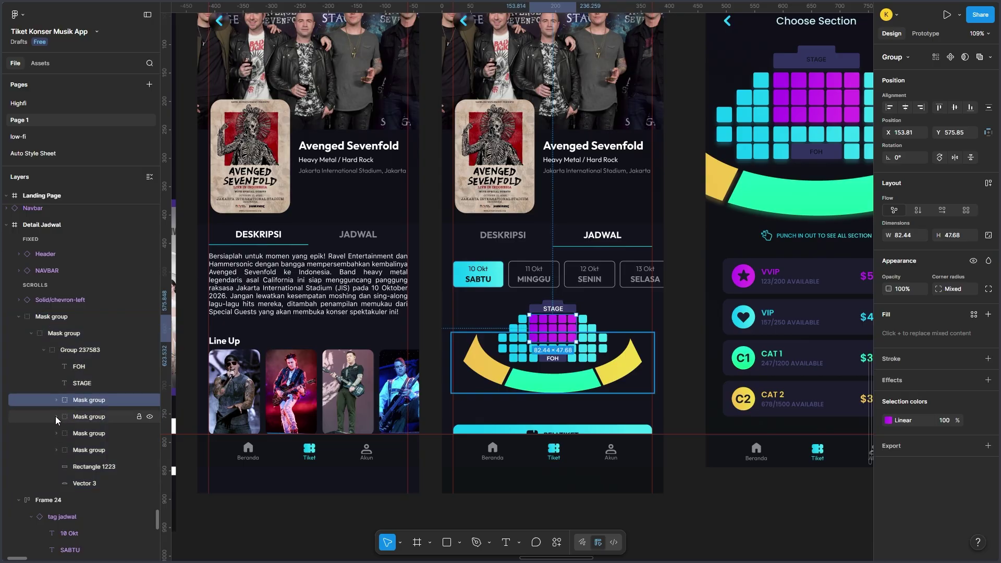
click(55, 401)
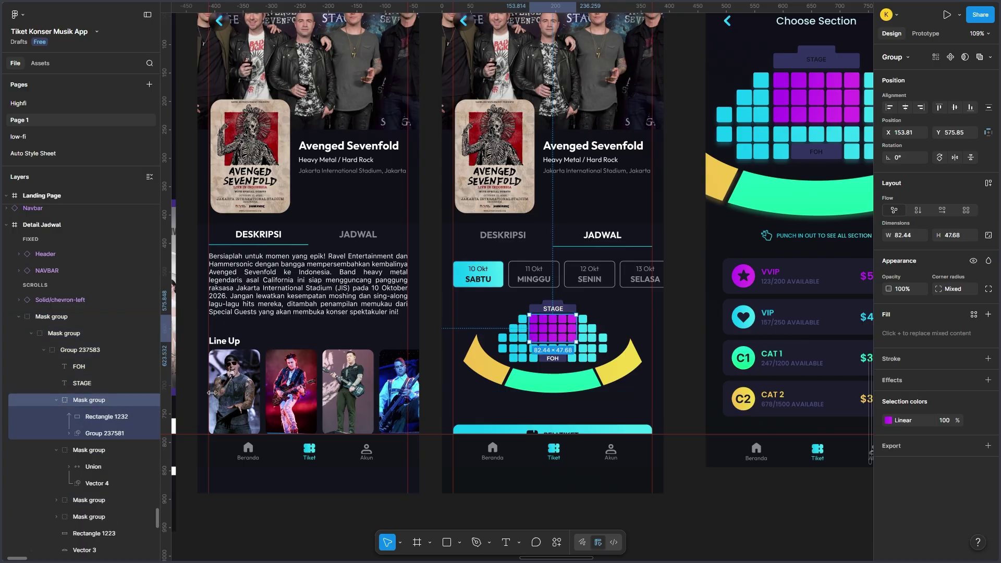
click(539, 308)
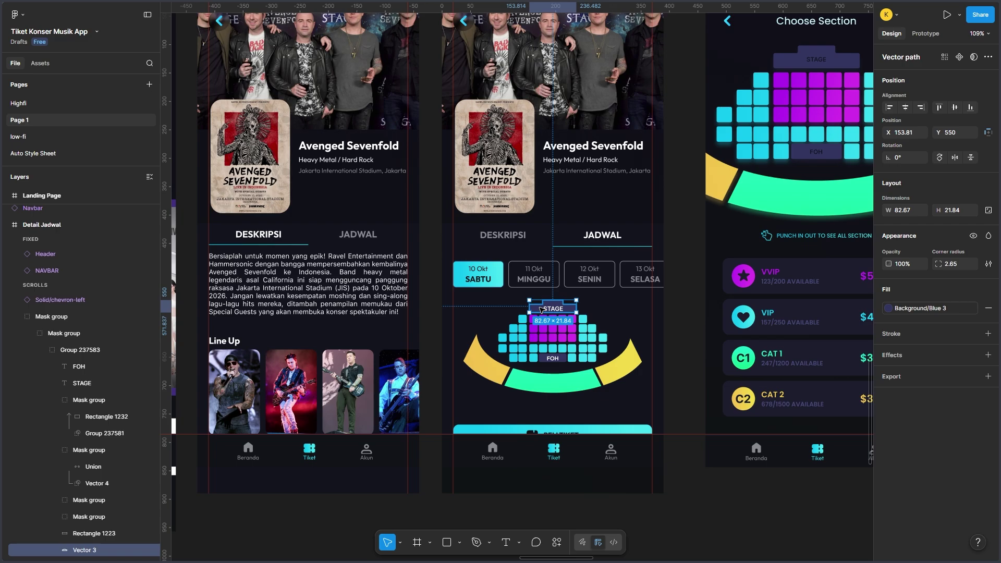
double_click(539, 381)
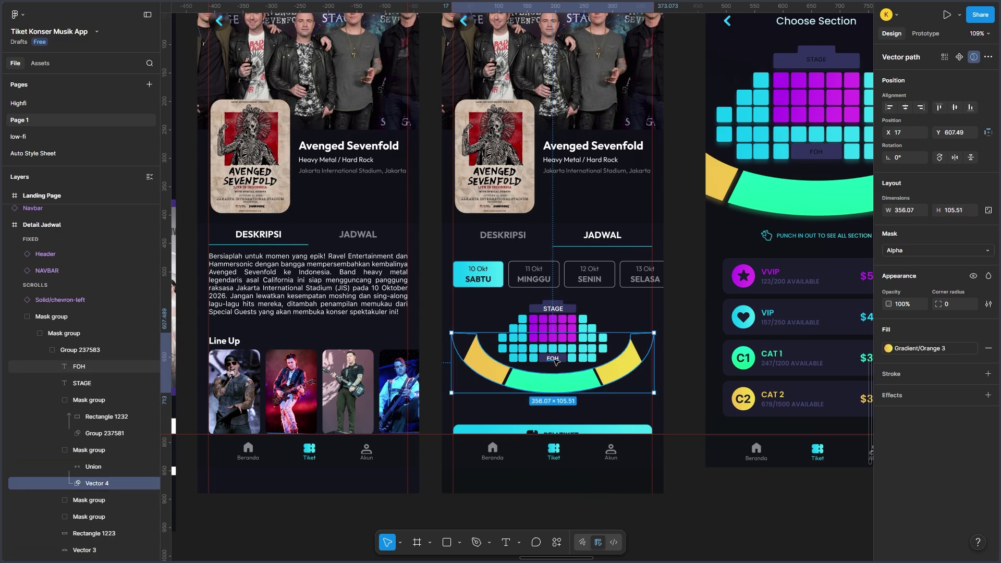
click(547, 380)
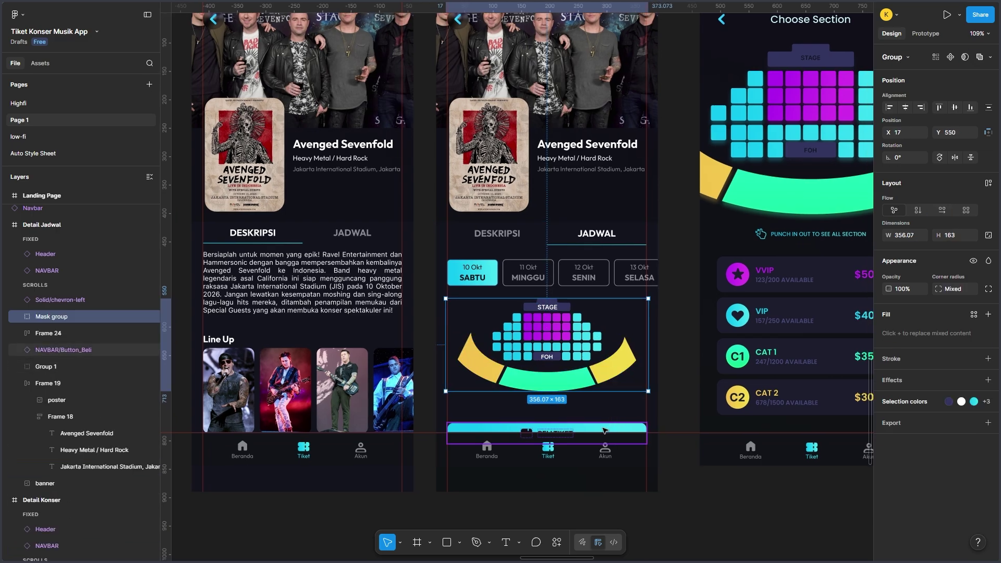
- Examine the Take Section Seat screen's section map and its VVIP, VIP, CAT 1 and CAT 2 price cards
drag(673, 312, 460, 371)
drag(459, 334, 346, 278)
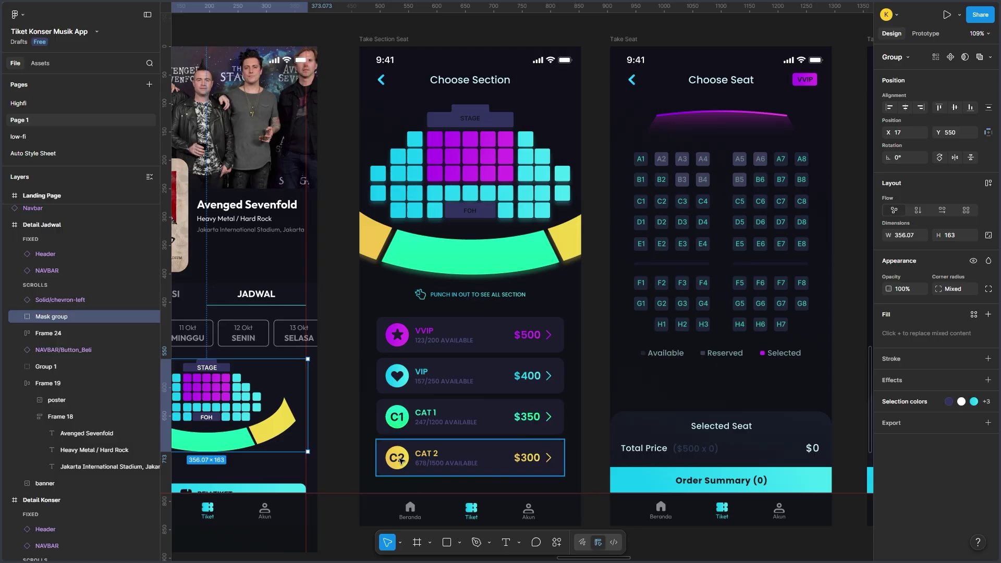
scroll(292, 335, right, 3)
scroll(293, 335, down, 2)
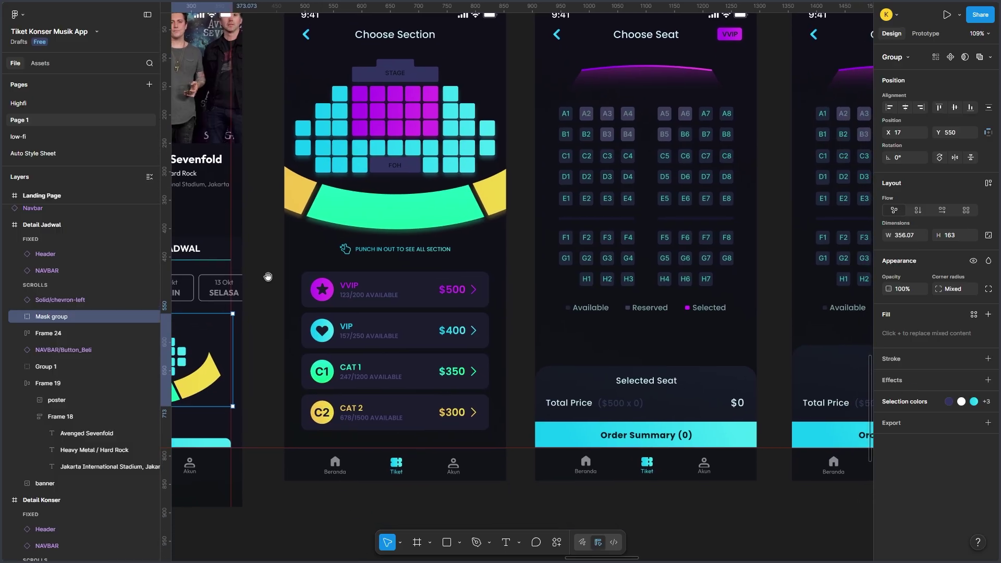
scroll(330, 312, right, 8)
scroll(330, 313, up, 2)
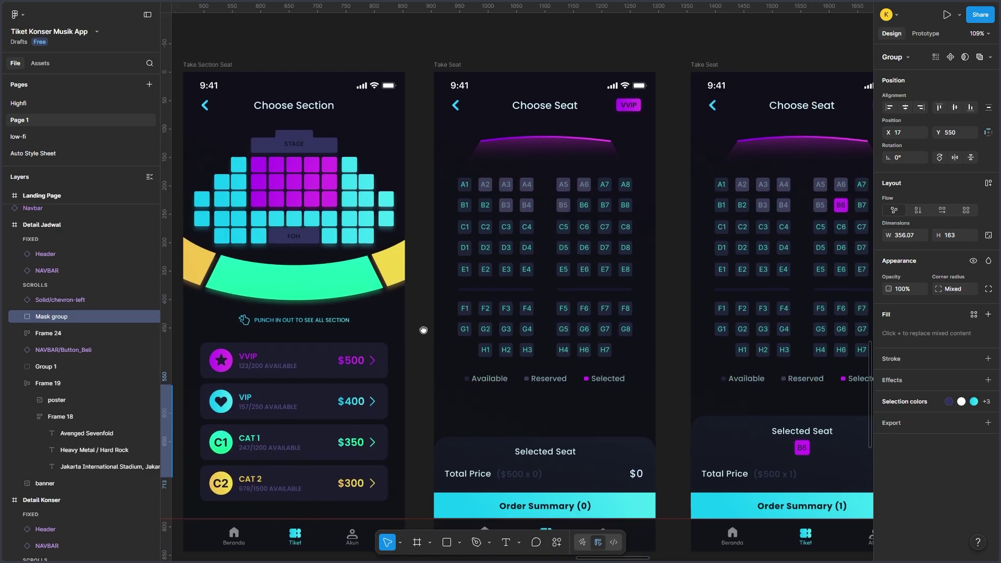
- Compare the three Take Seat screens, examining their seat states, selected seats and order totals
scroll(330, 312, up, 1)
scroll(330, 312, right, 1)
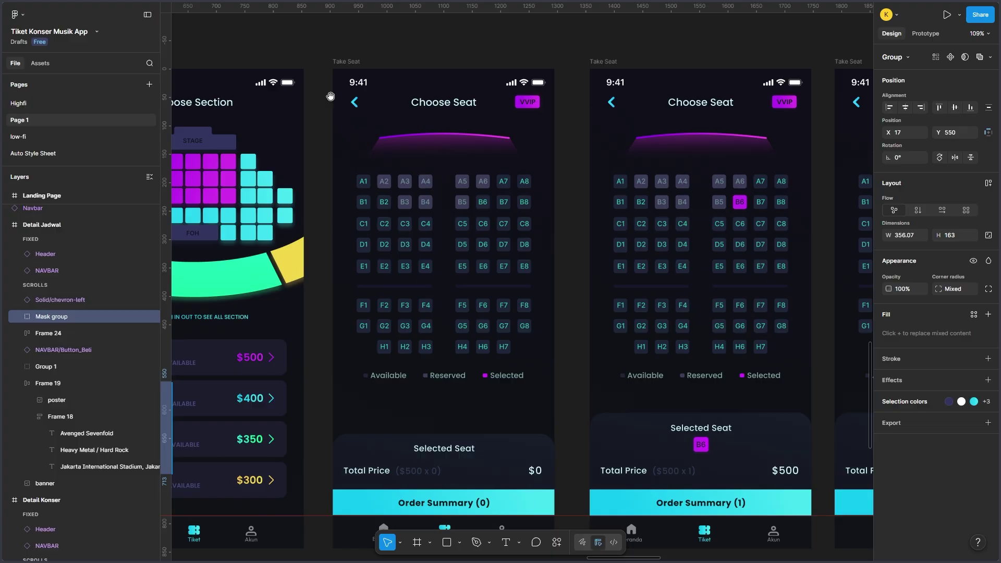
scroll(322, 99, down, 2)
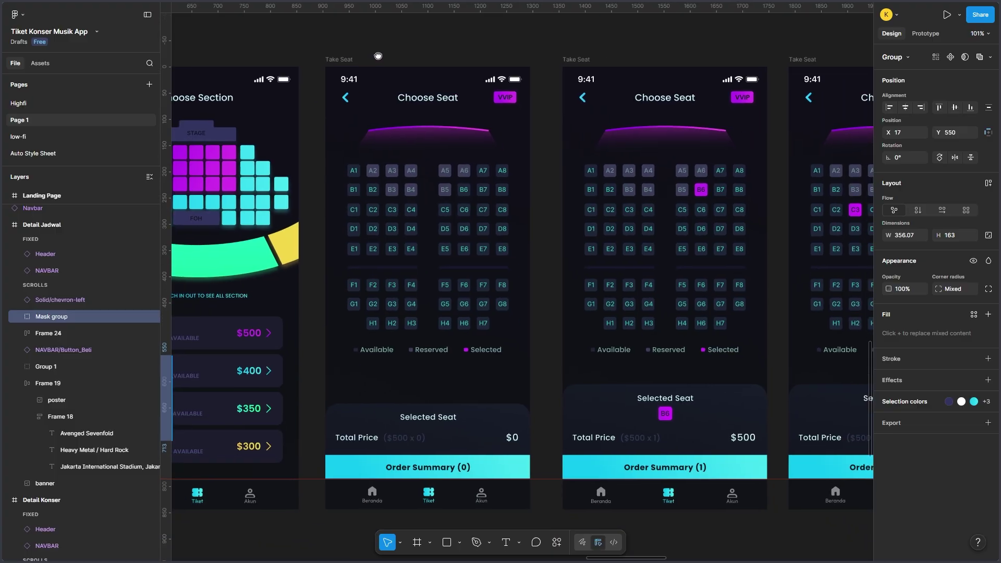
scroll(361, 62, right, 4)
scroll(360, 63, down, 1)
drag(274, 45, 241, 25)
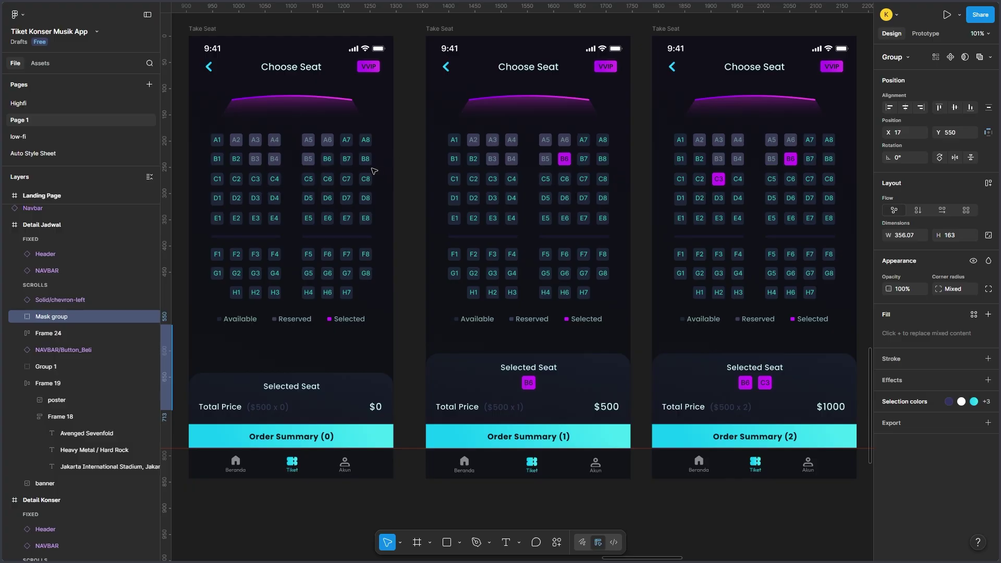
drag(396, 172, 426, 206)
scroll(430, 197, down, 2)
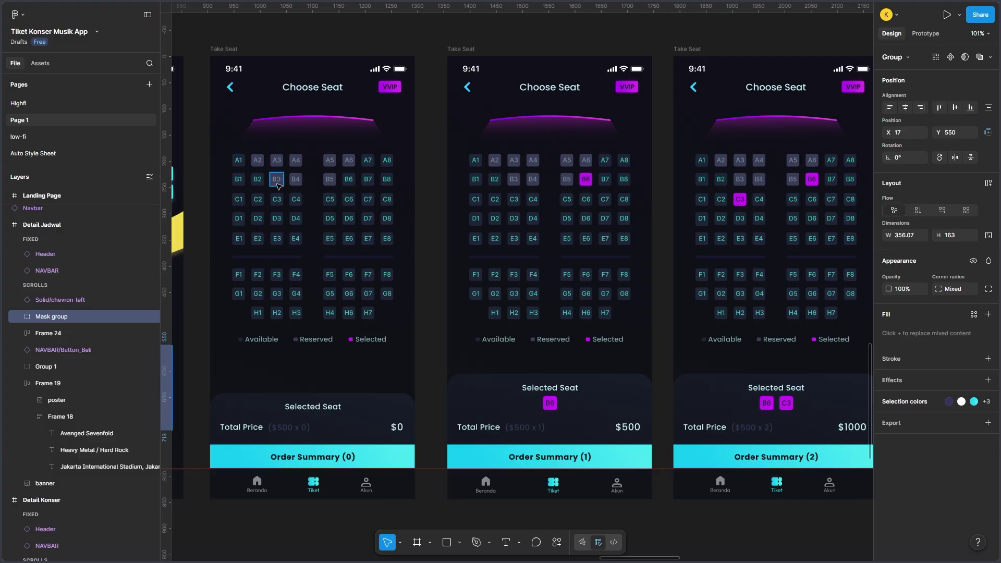
- Inspect seat A1 on the first Take Seat screen, expanding its group to check the rectangle and text layer
click(238, 160)
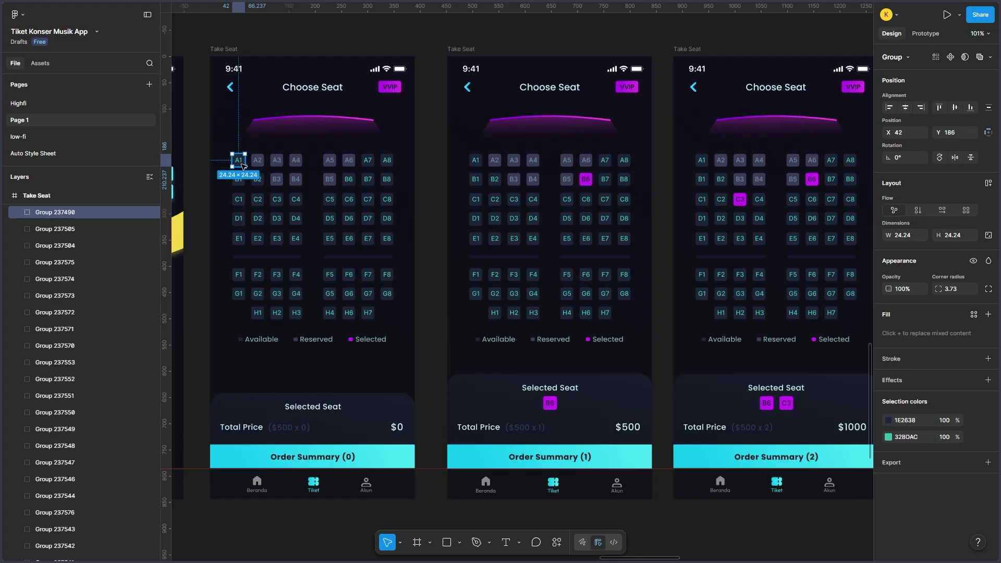
click(18, 212)
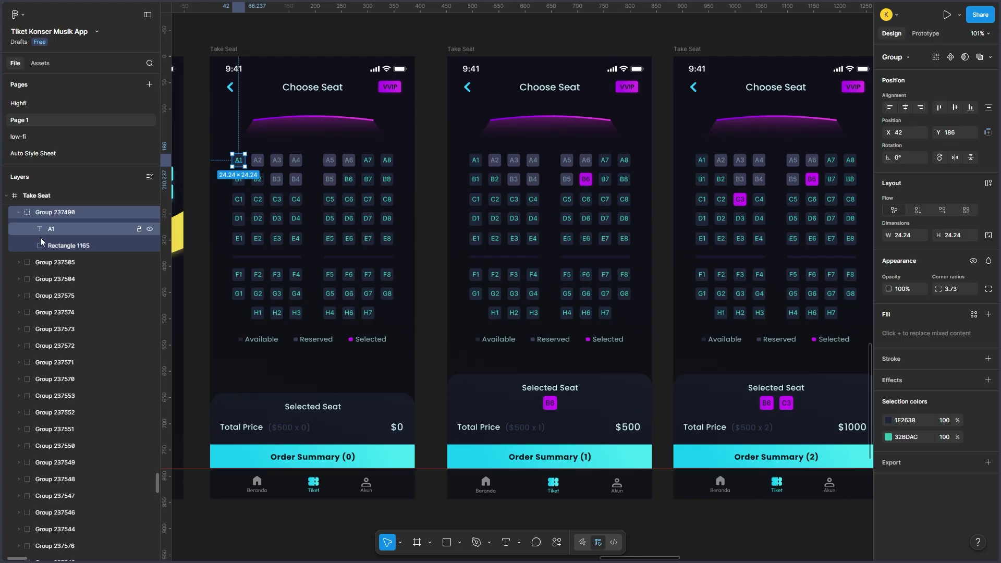
click(73, 245)
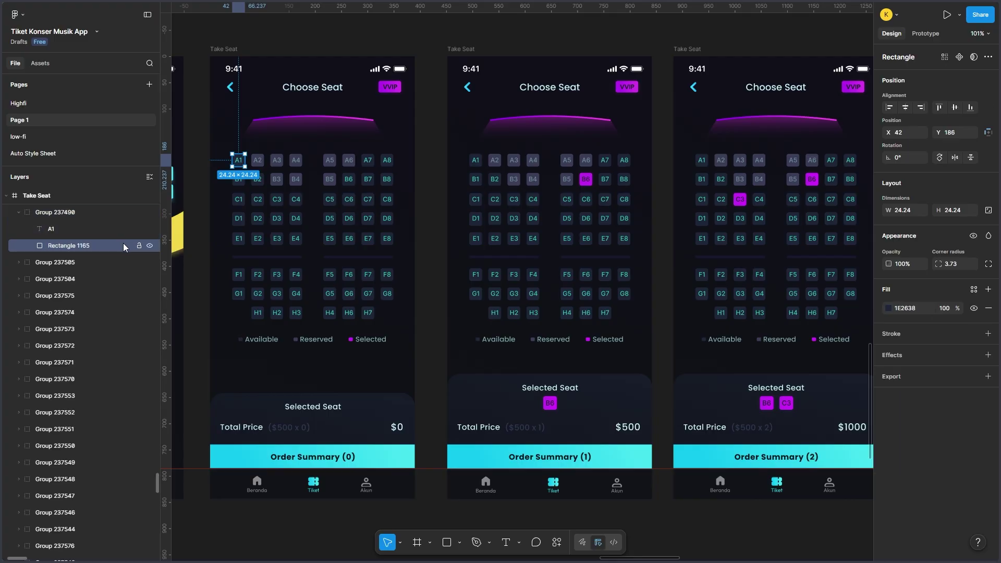
click(86, 232)
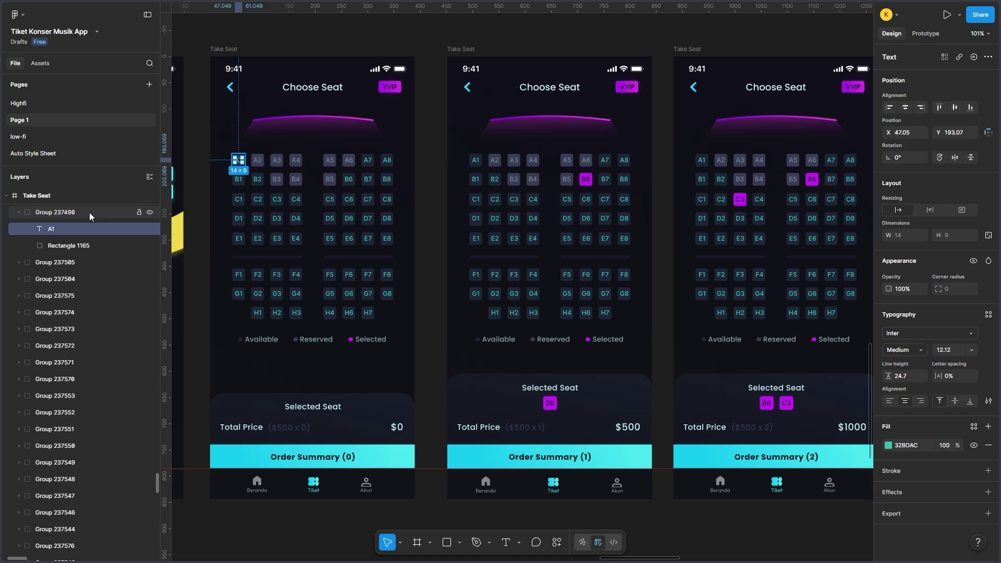
click(89, 212)
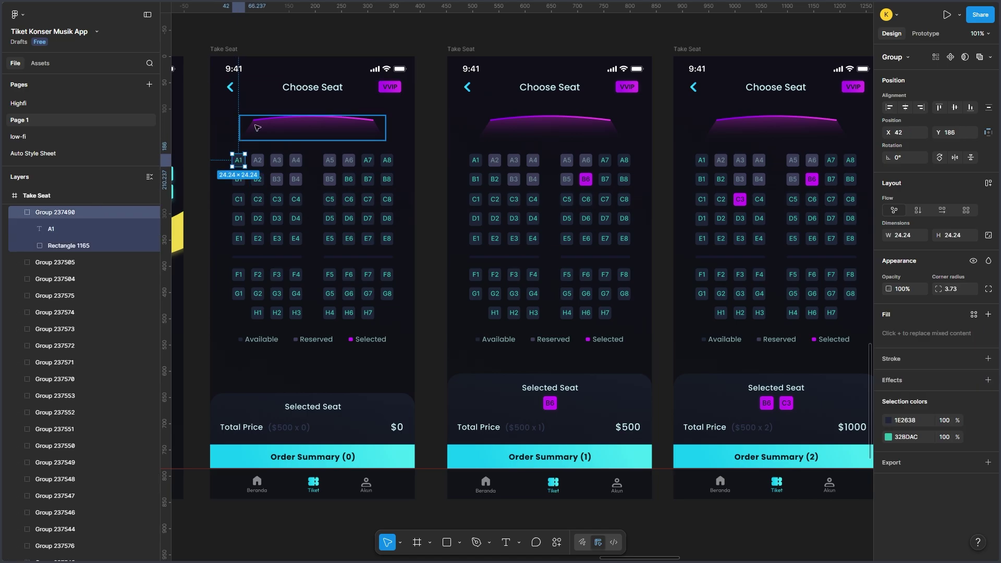
- Inspect the curved purple stage shape above the seats, expanding its group to check Vector 1 and Vector 2
scroll(257, 189, up, 5)
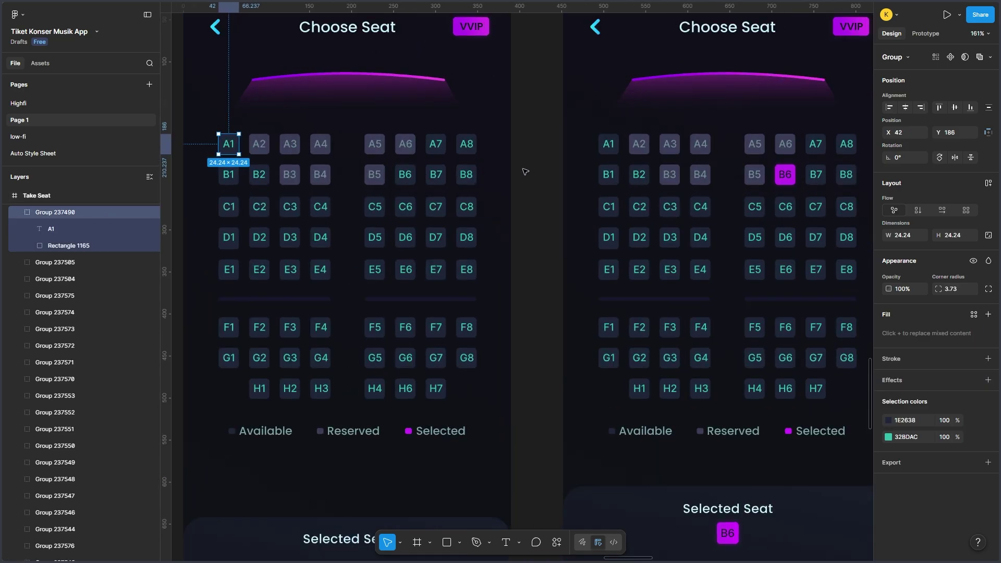
drag(525, 172, 556, 225)
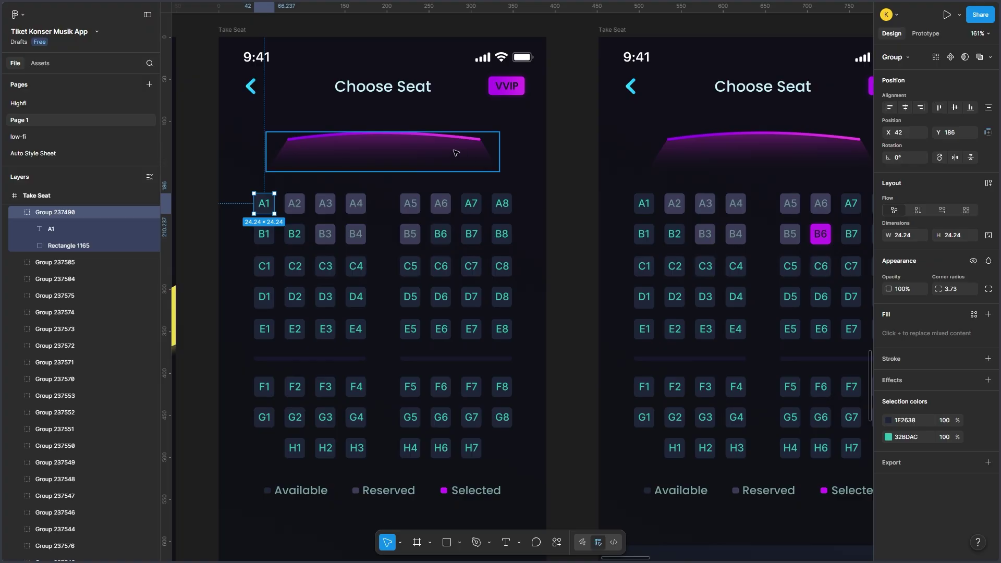
click(430, 139)
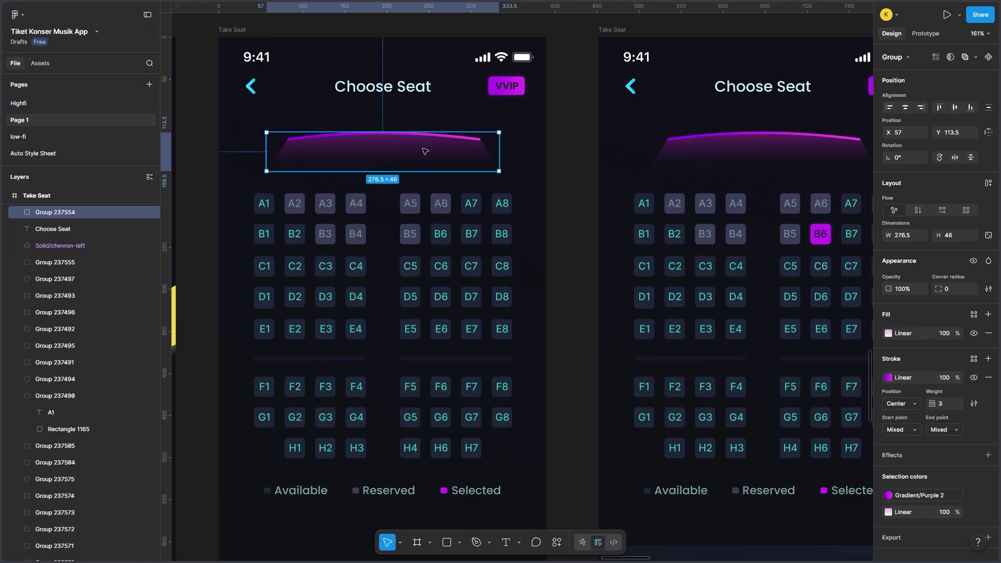
scroll(418, 155, up, 1)
scroll(26, 254, up, 4)
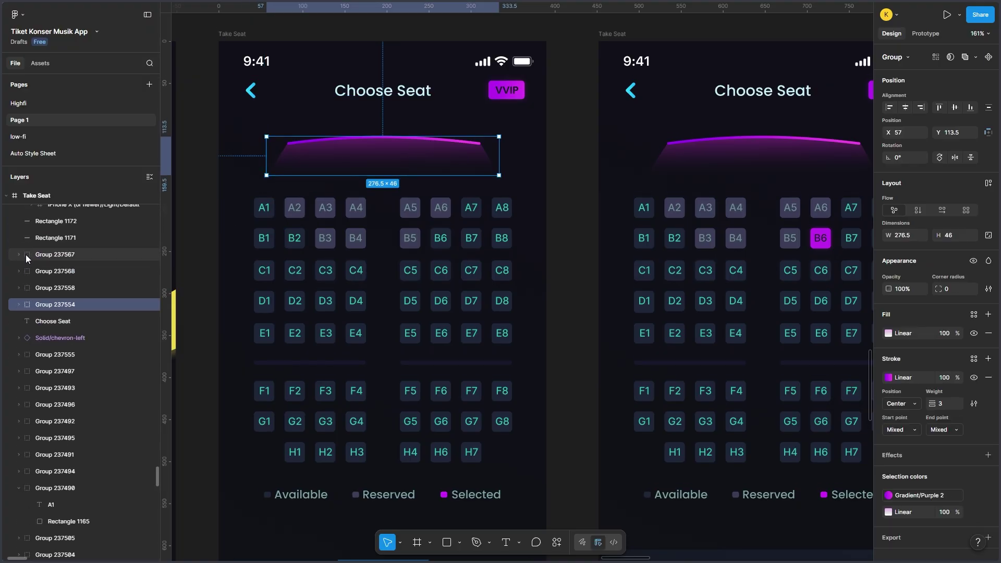
click(18, 314)
click(62, 338)
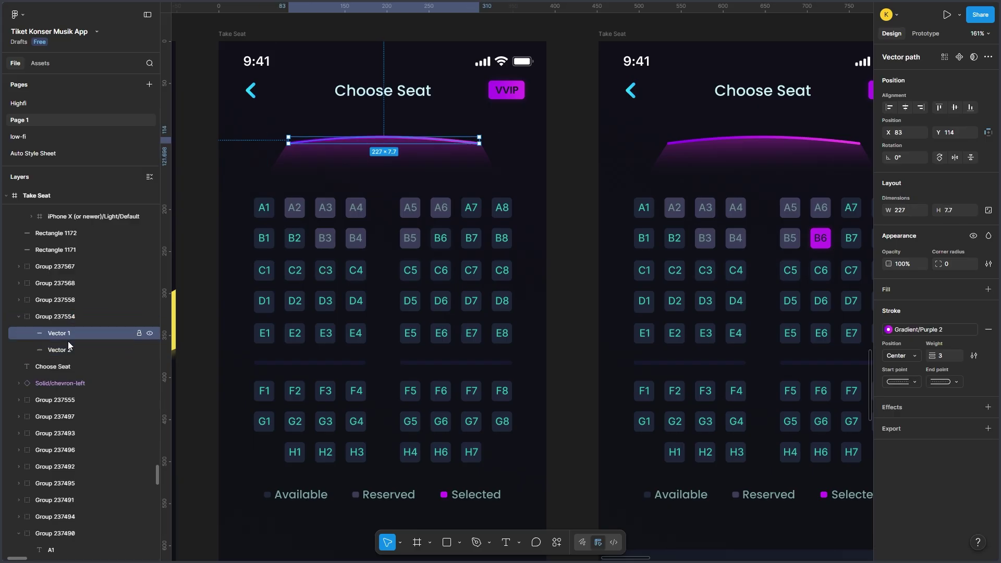
click(77, 354)
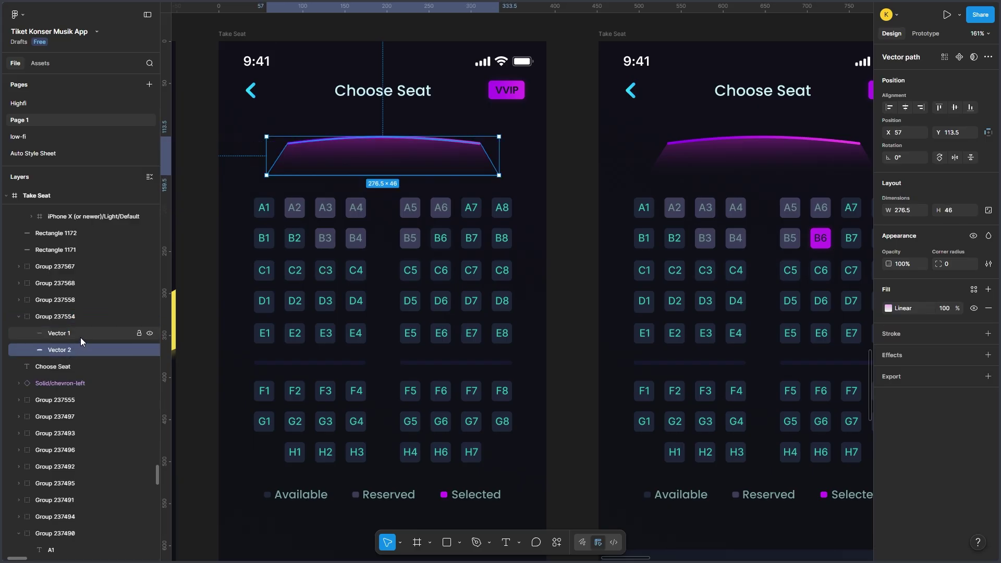
- Recheck the whole stage shape group, Group 237554, and its curved stroke layer, Vector 1
scroll(81, 337, up, 1)
click(80, 323)
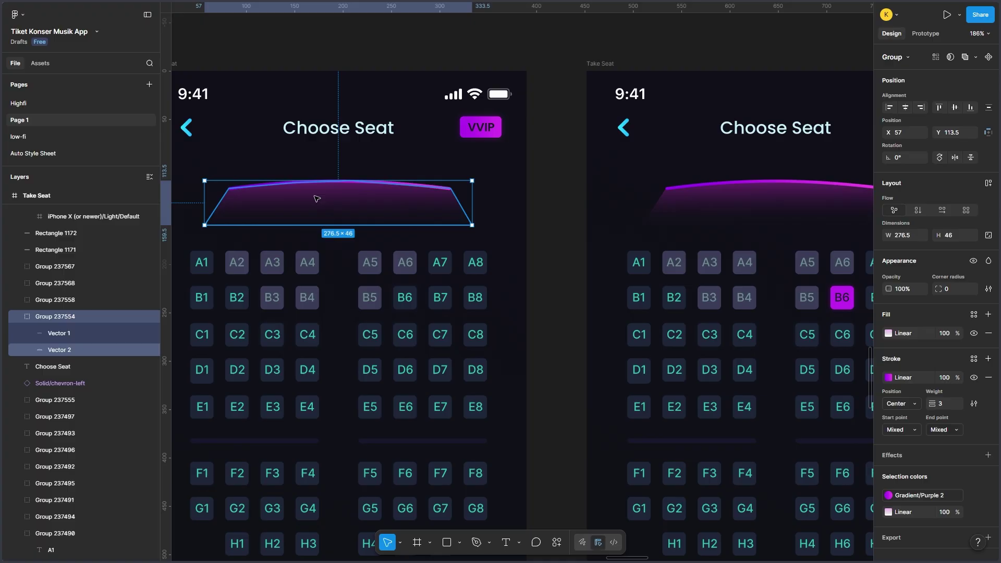
scroll(321, 207, down, 1)
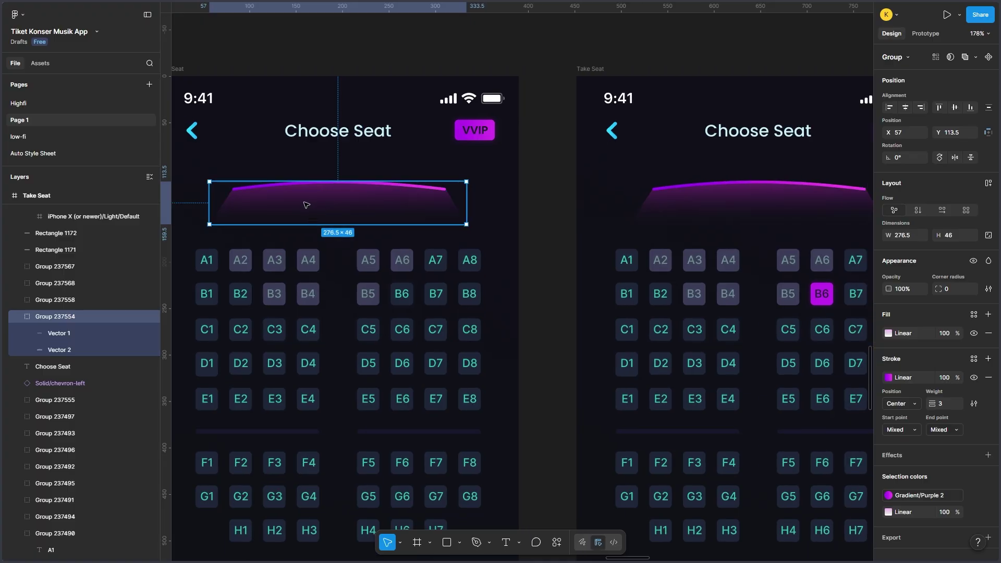
click(107, 333)
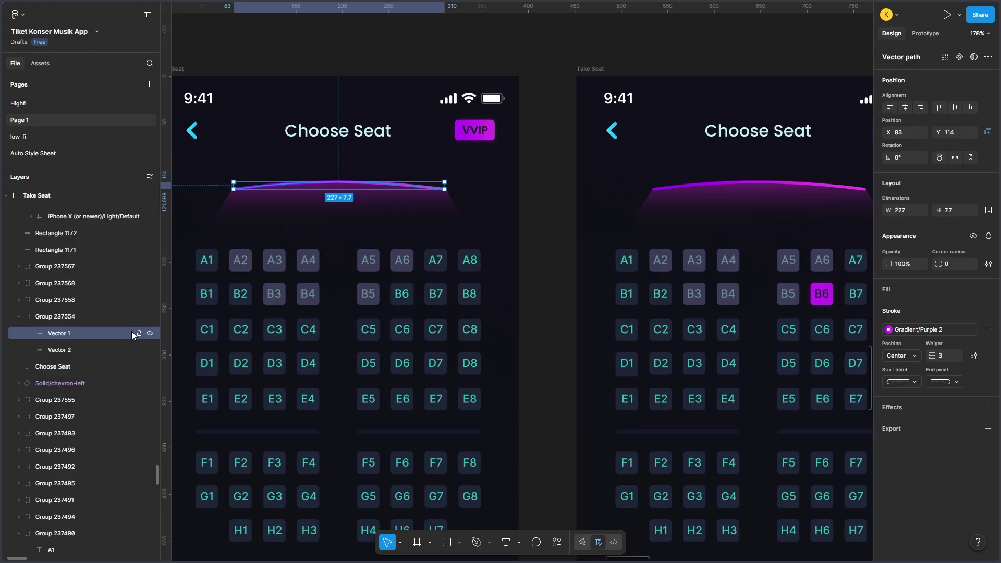
- Inspect the linear gradient fill and its stops on Vector 2, the glow shape beneath the stage curve
click(98, 351)
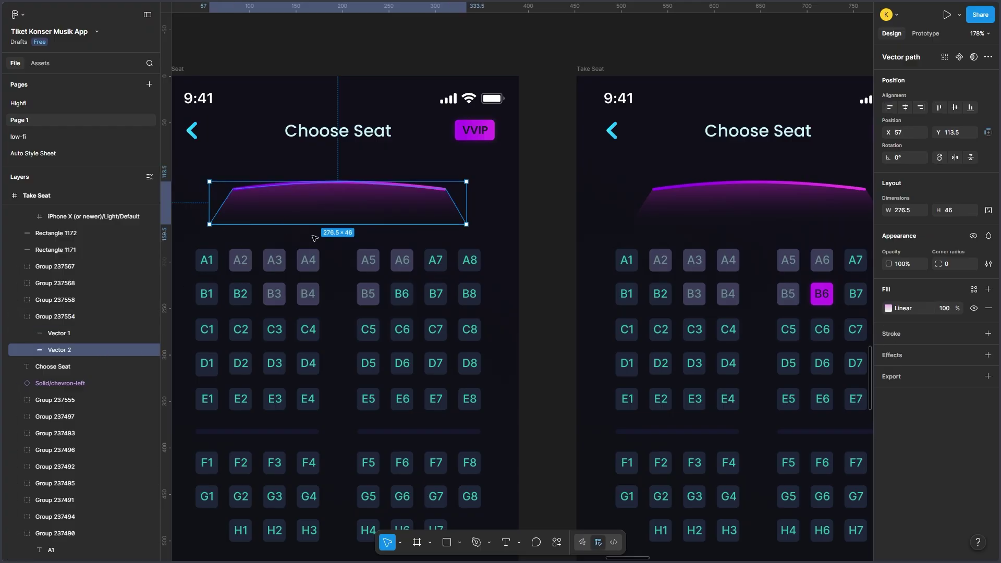
click(888, 309)
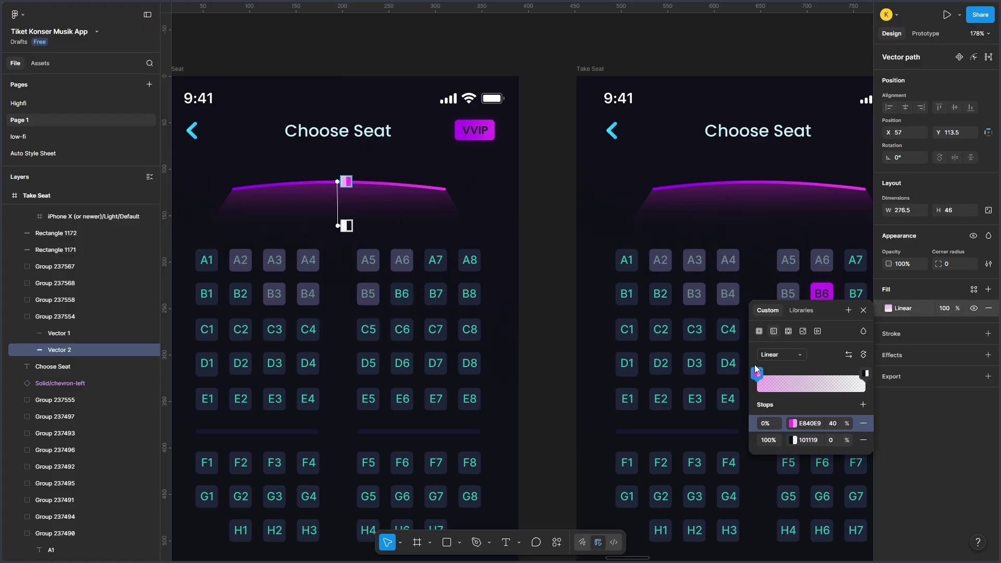
click(537, 63)
- Compare the row of Take Seat screens, from the empty selection through the successive selected-seat variants
scroll(536, 63, down, 3)
drag(365, 79, 512, 87)
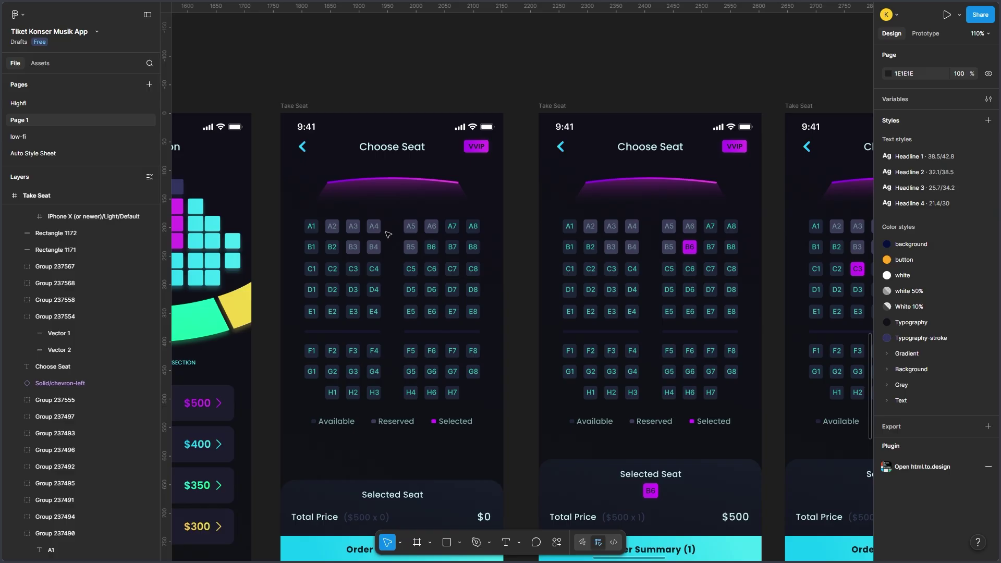
drag(386, 225, 306, 217)
drag(402, 219, 319, 200)
drag(504, 190, 468, 197)
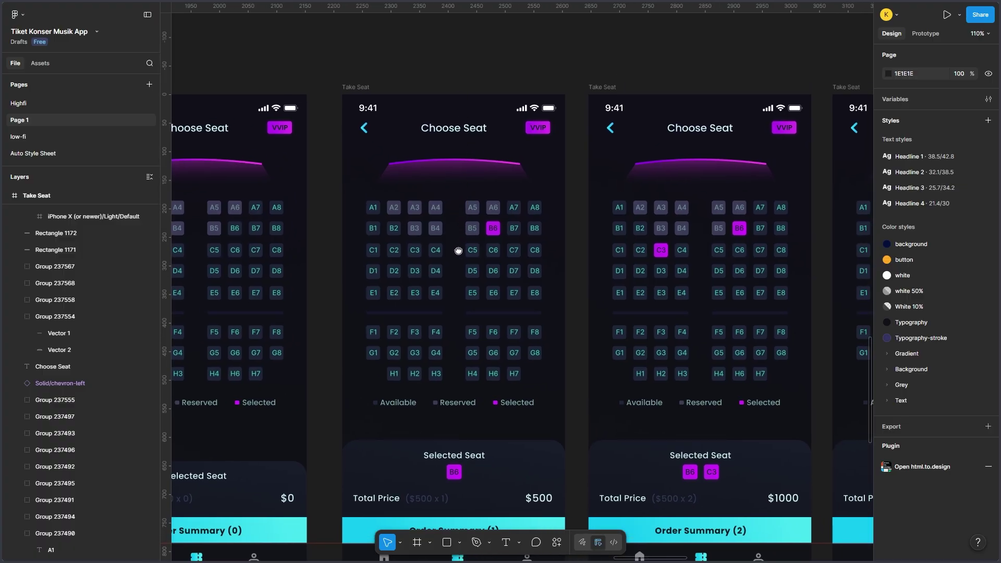
drag(458, 251, 393, 219)
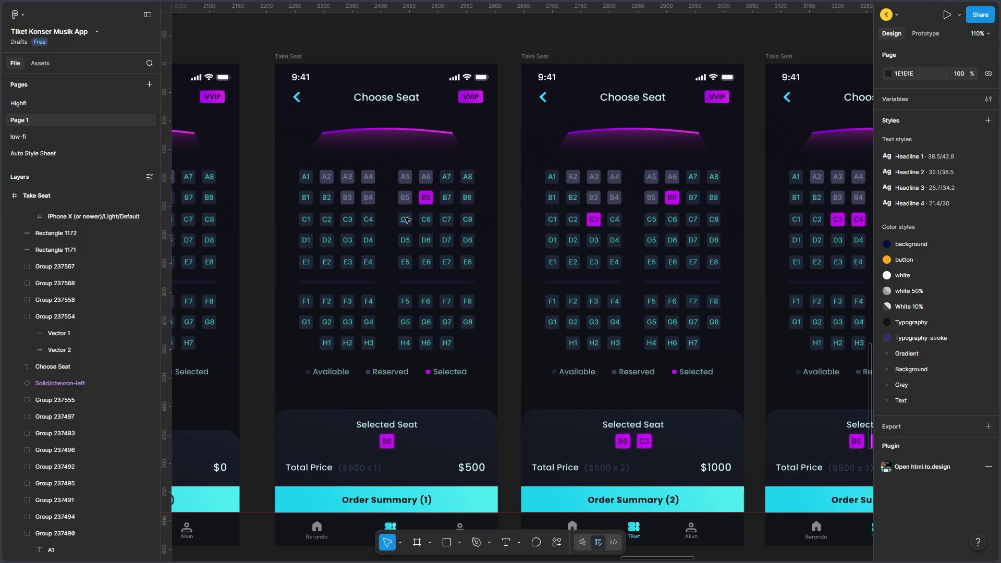
scroll(405, 223, down, 1)
scroll(501, 72, down, 3)
scroll(448, 71, right, 1)
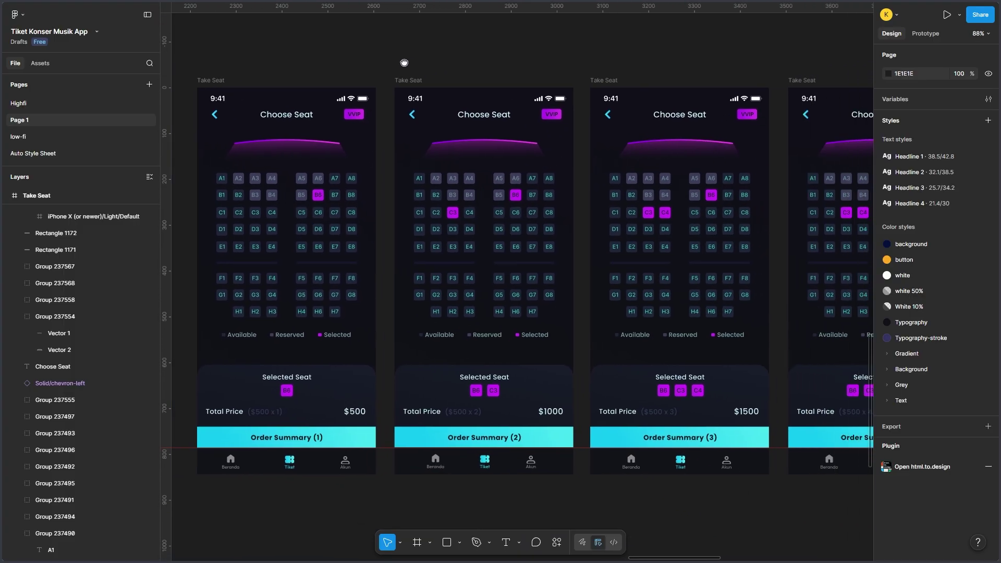
scroll(449, 71, down, 3)
scroll(456, 69, right, 1)
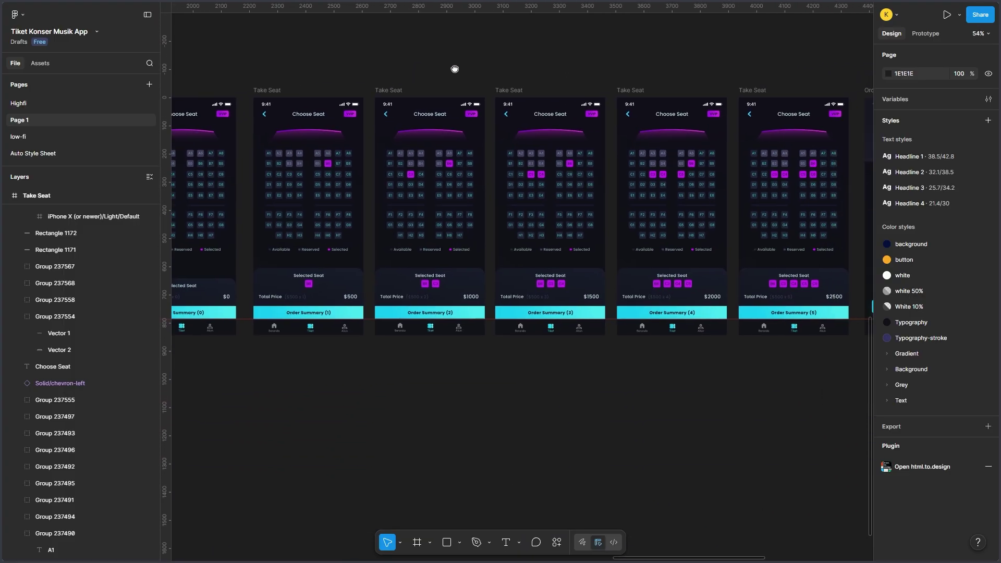
- Examine the selected seat chips, total prices and Order Summary buttons on the Take Seat screens up to the five-seat variant
drag(442, 69, 408, 38)
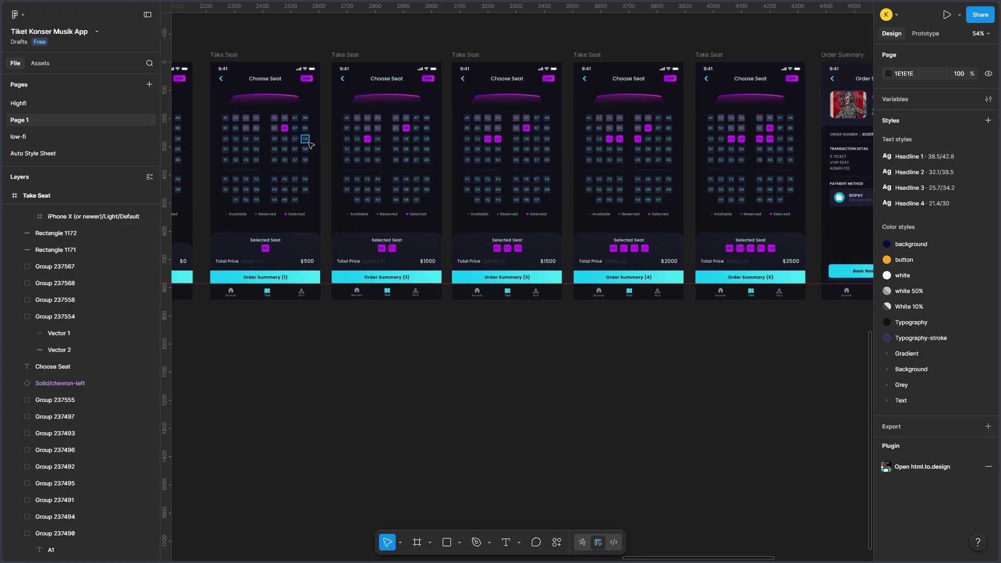
scroll(394, 232, up, 3)
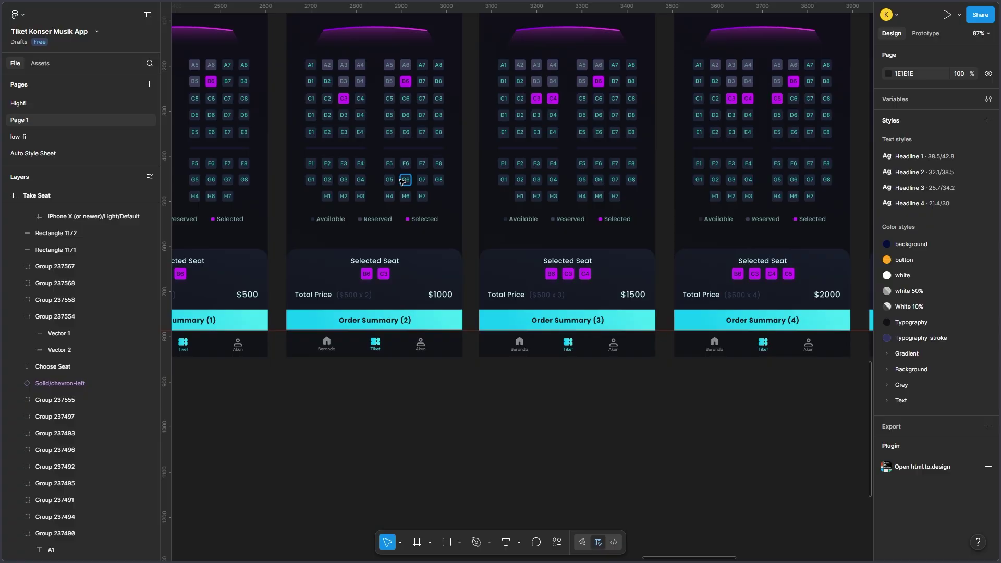
scroll(390, 180, up, 3)
scroll(390, 180, right, 5)
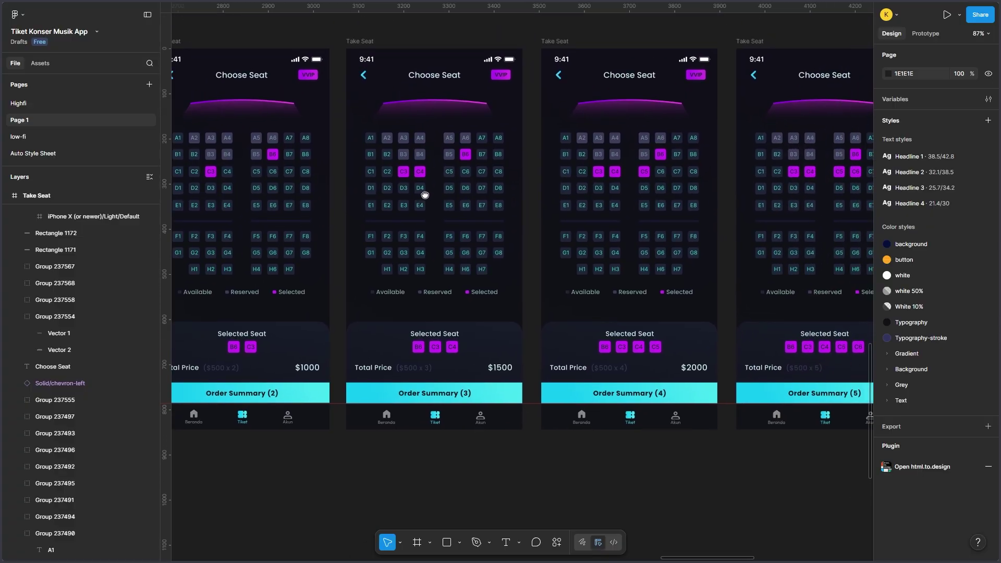
scroll(486, 190, right, 2)
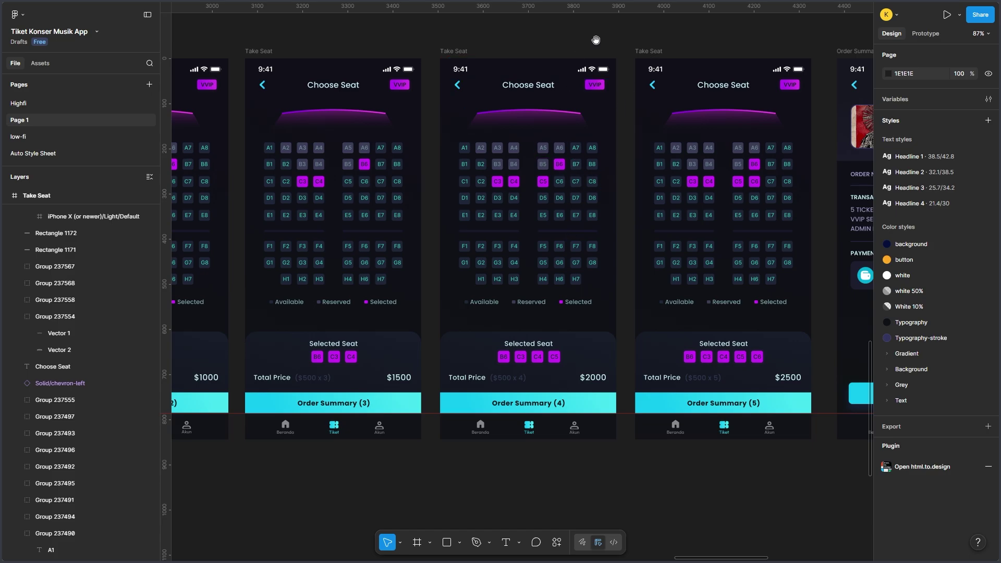
scroll(596, 40, right, 3)
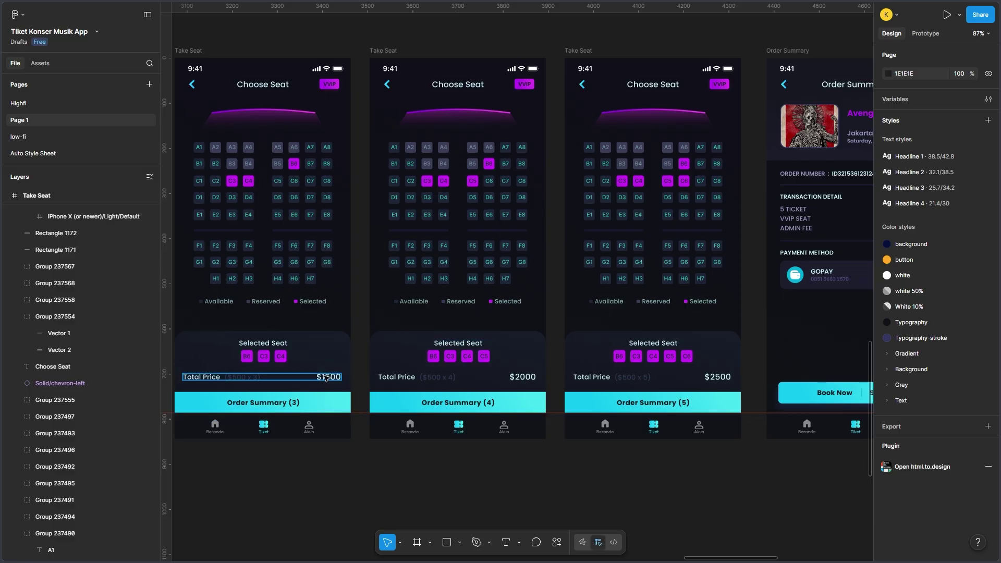
drag(368, 279, 330, 286)
drag(456, 264, 410, 269)
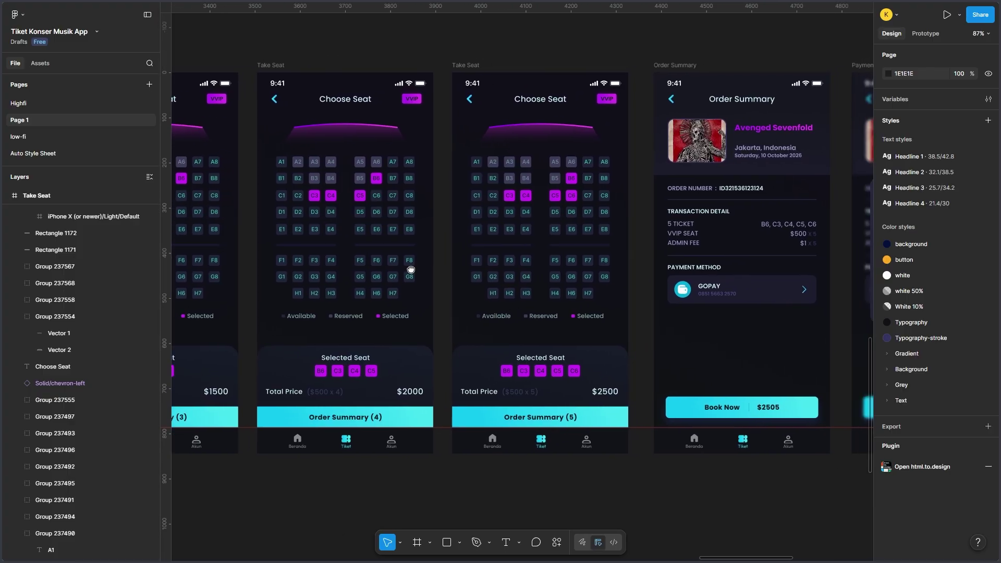
scroll(541, 65, right, 3)
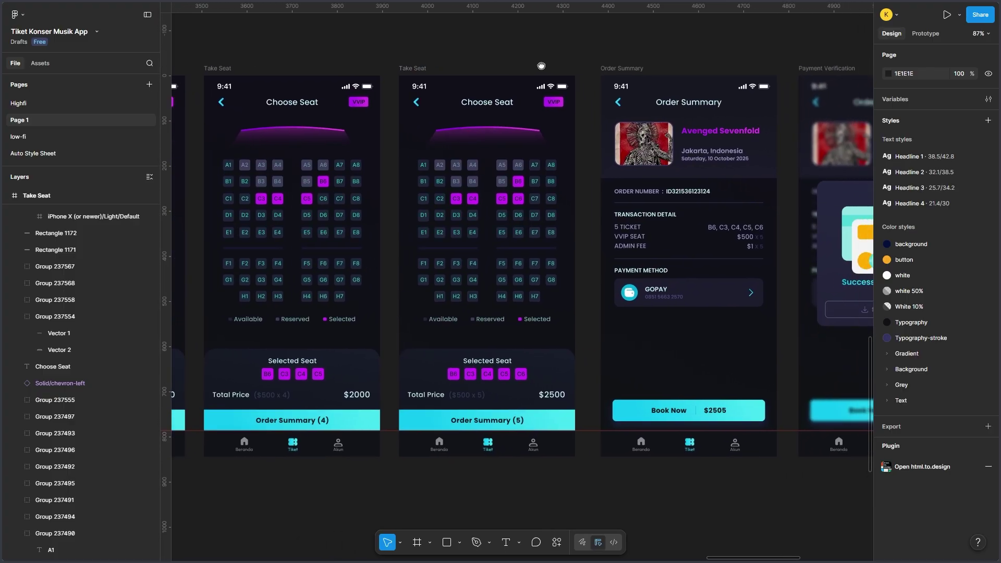
drag(541, 66, 520, 64)
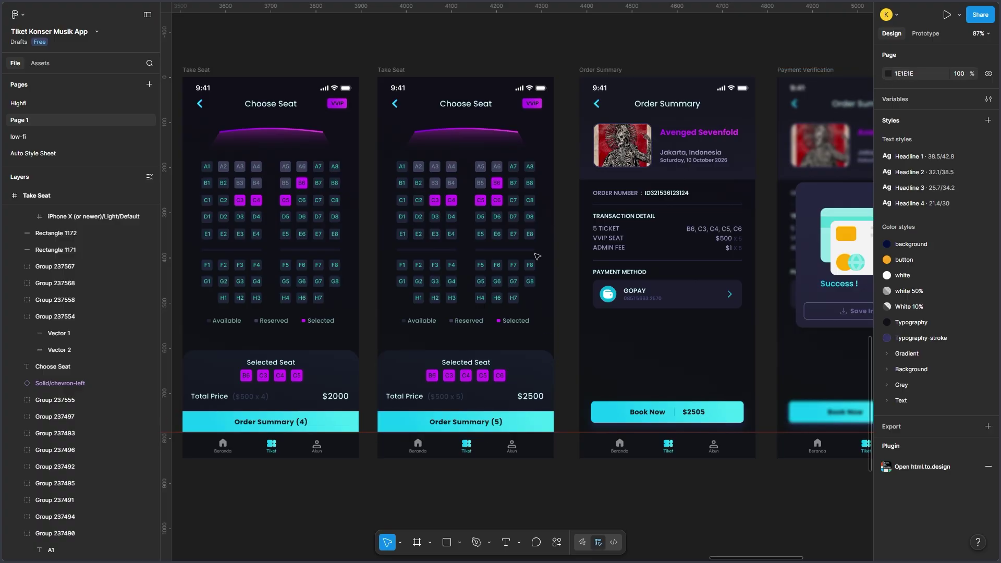
- Examine the Order Summary screen's transaction details and inspect the GOPAY payment method group
scroll(540, 85, right, 7)
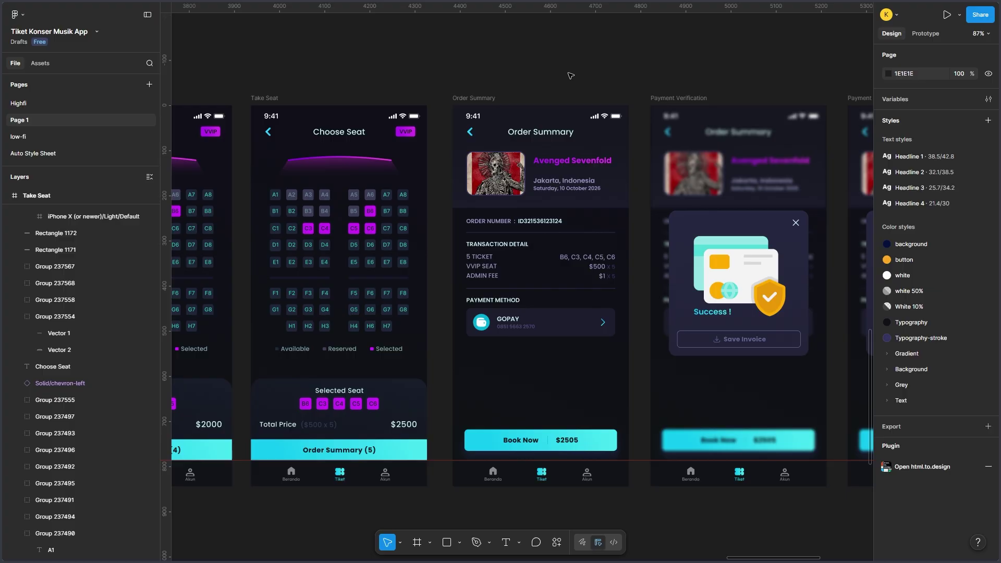
drag(570, 77, 521, 65)
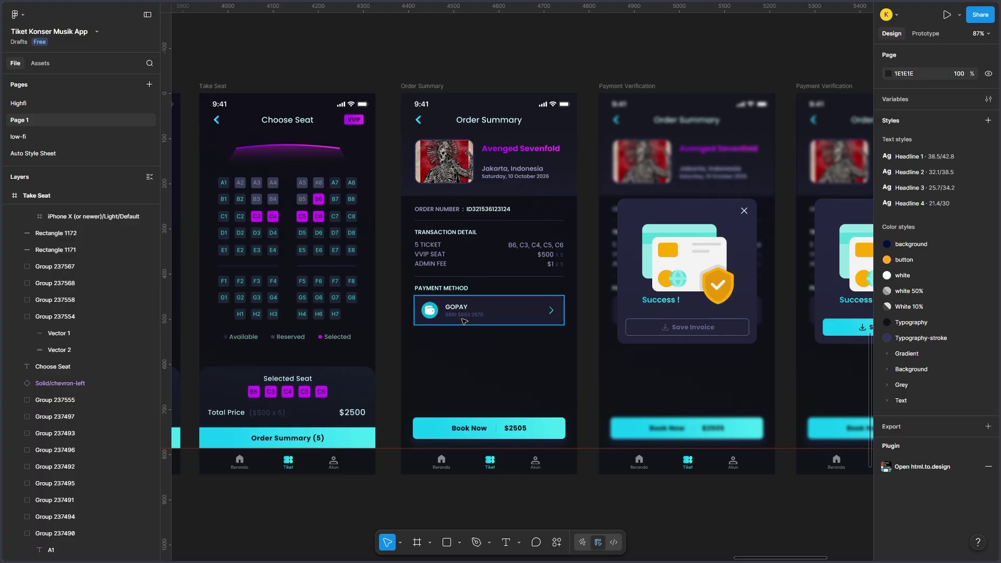
click(554, 311)
scroll(564, 324, down, 3)
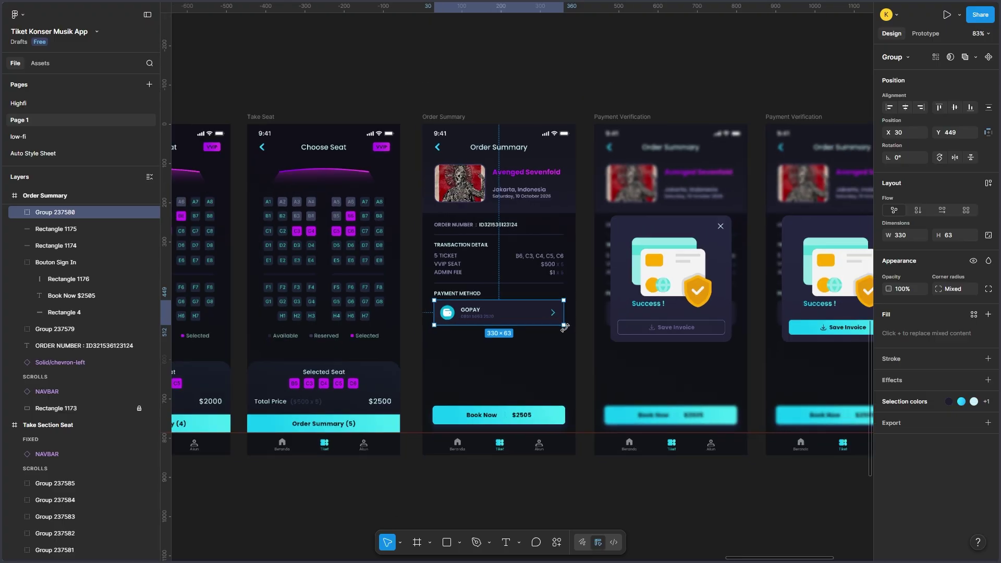
scroll(575, 320, up, 3)
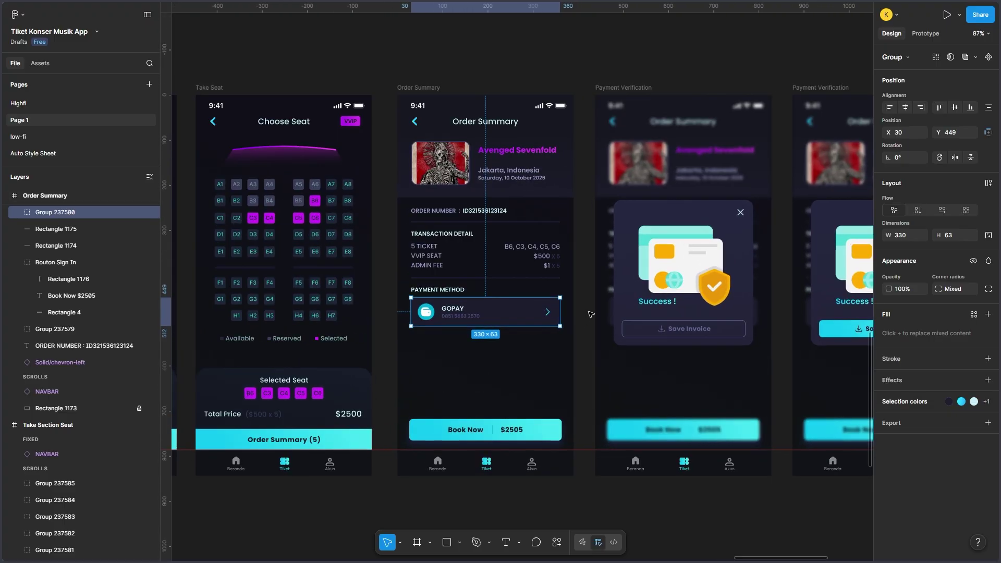
scroll(591, 314, down, 3)
drag(426, 128, 422, 122)
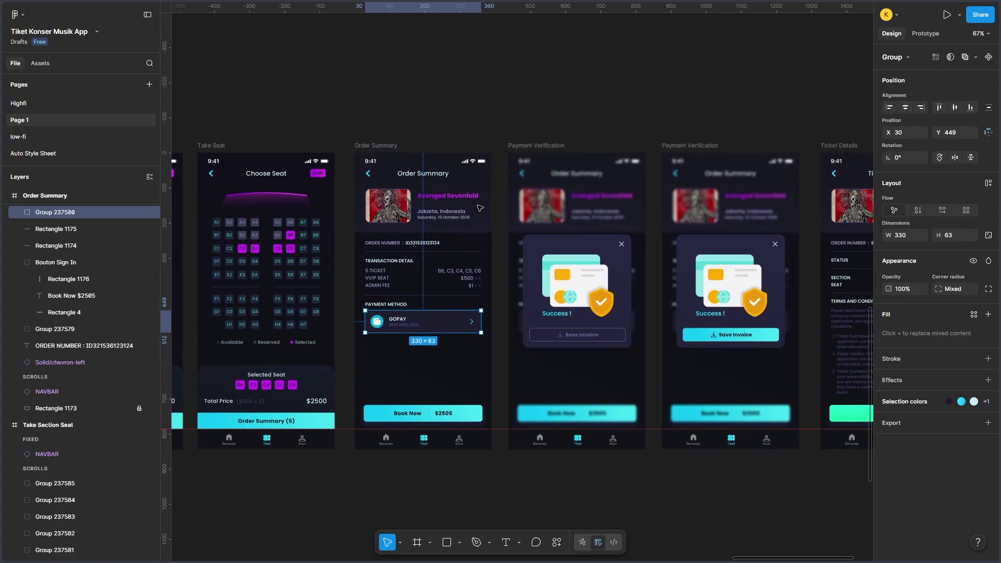
scroll(504, 331, up, 2)
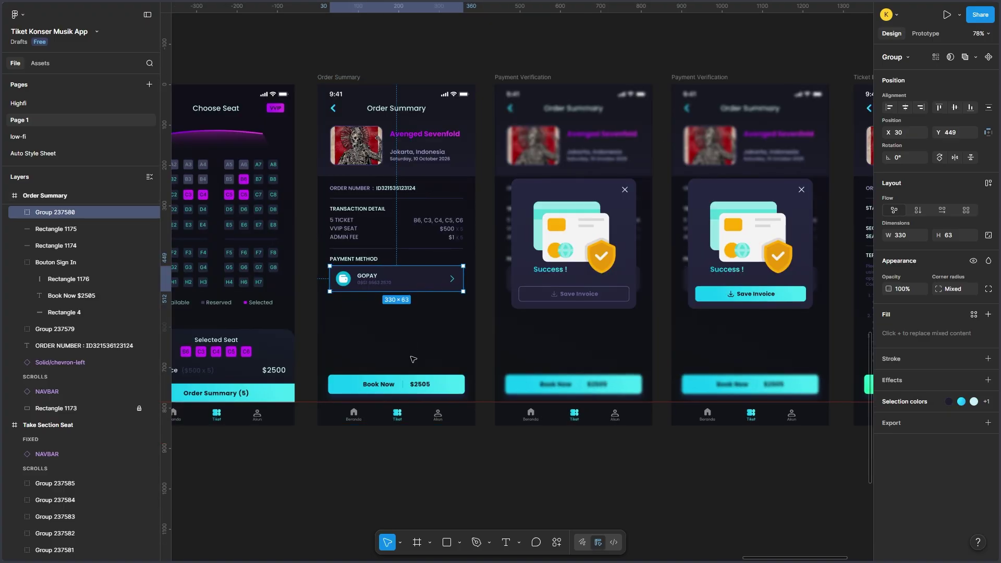
- Inspect the Book Now button group on the Order Summary screen, checking its layers and colors, and clear the selection
click(410, 386)
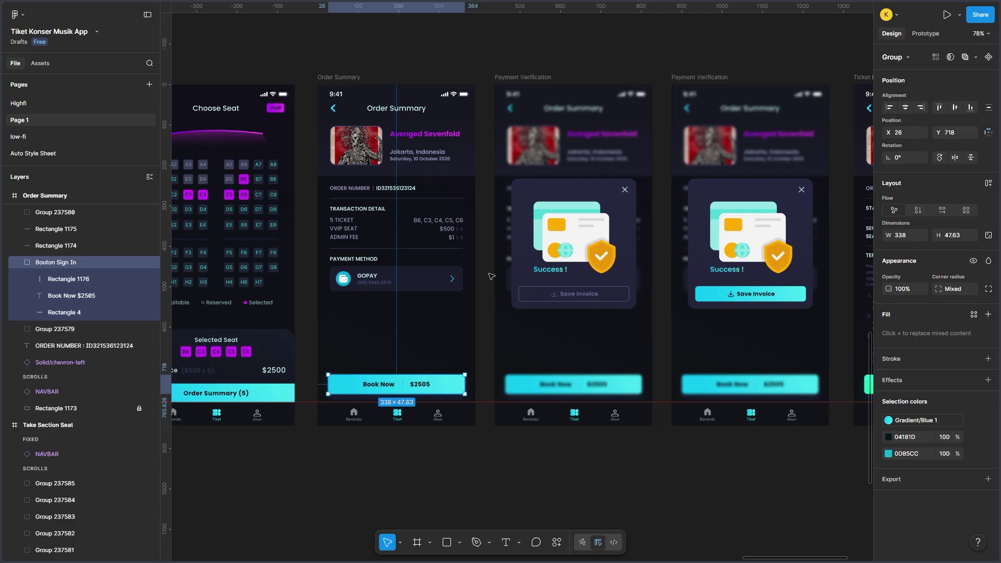
scroll(474, 284, up, 1)
scroll(474, 284, right, 1)
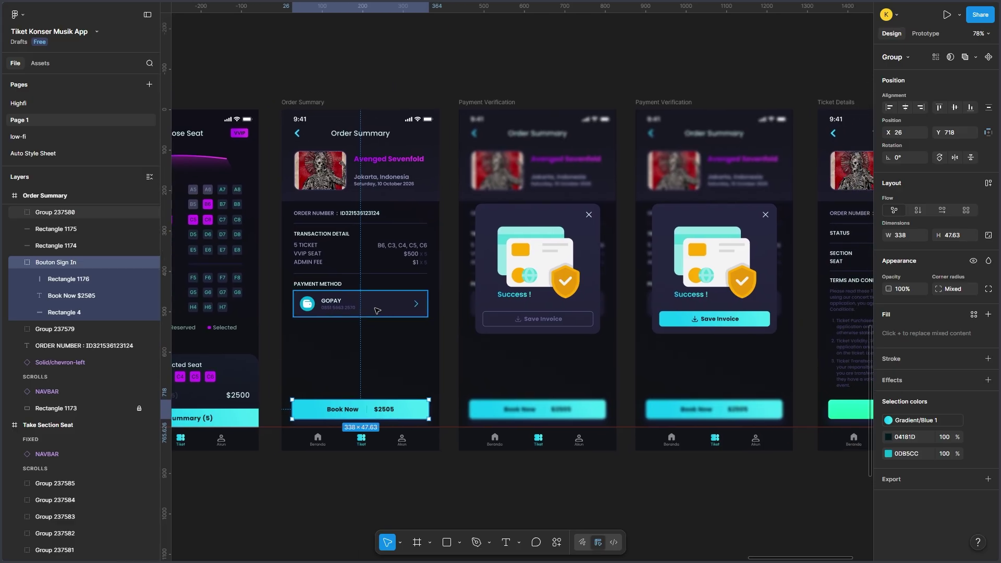
scroll(438, 73, right, 2)
scroll(438, 73, down, 1)
key(Escape)
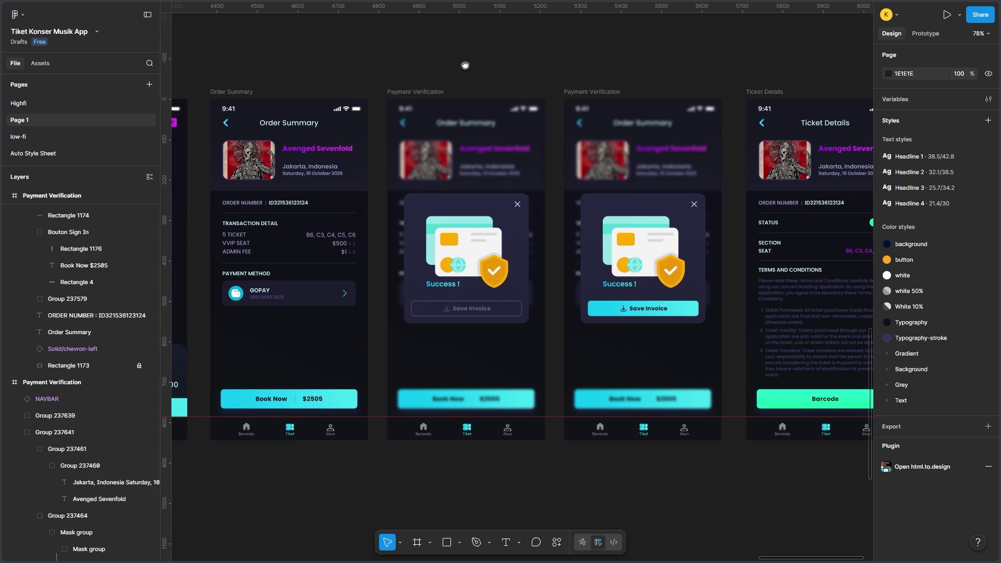
- Examine the Save Invoice states on the two Payment Verification screens and the ticket information on the Ticket Details screen
scroll(447, 69, right, 1)
scroll(415, 48, right, 1)
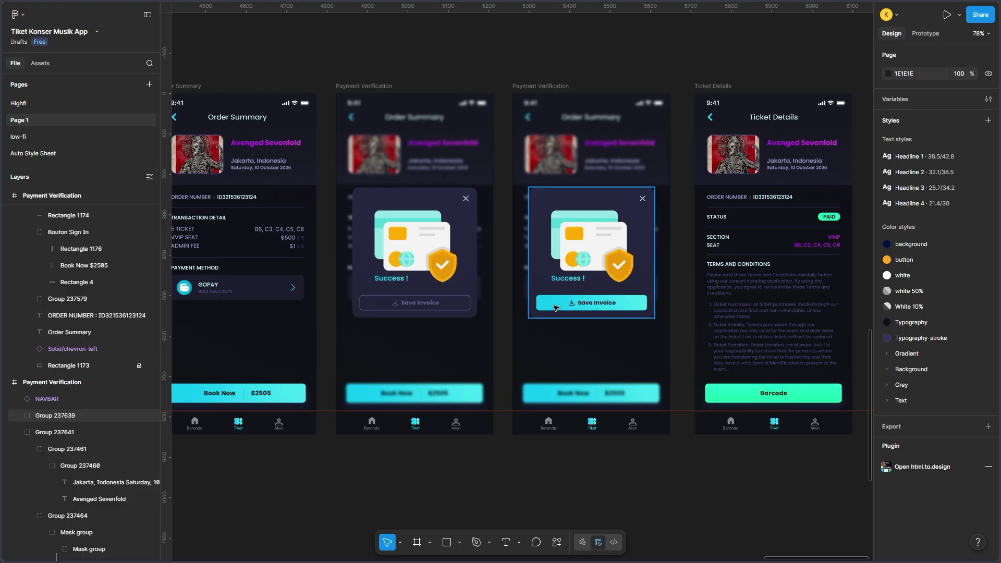
scroll(456, 63, right, 5)
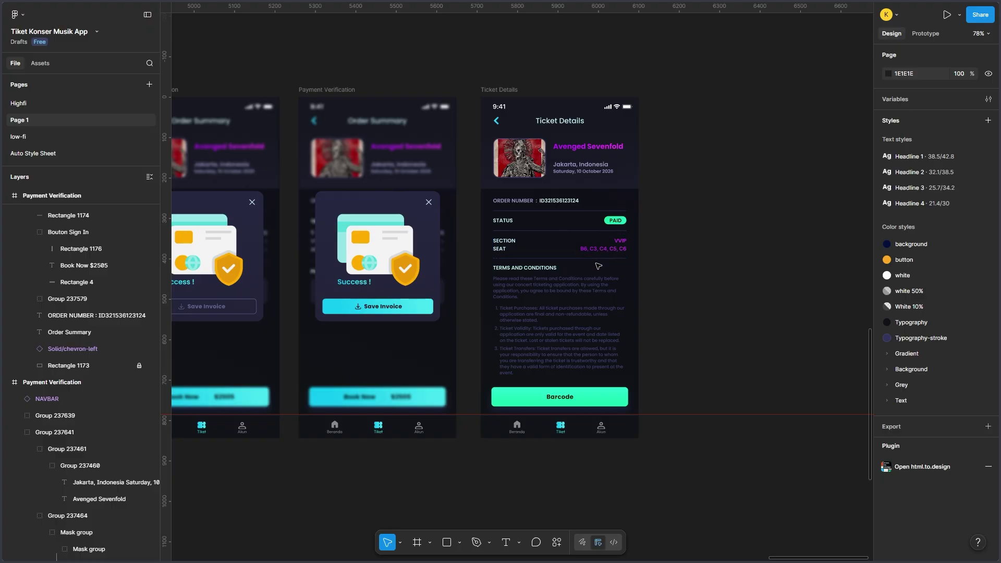
scroll(604, 267, up, 3)
scroll(608, 268, up, 2)
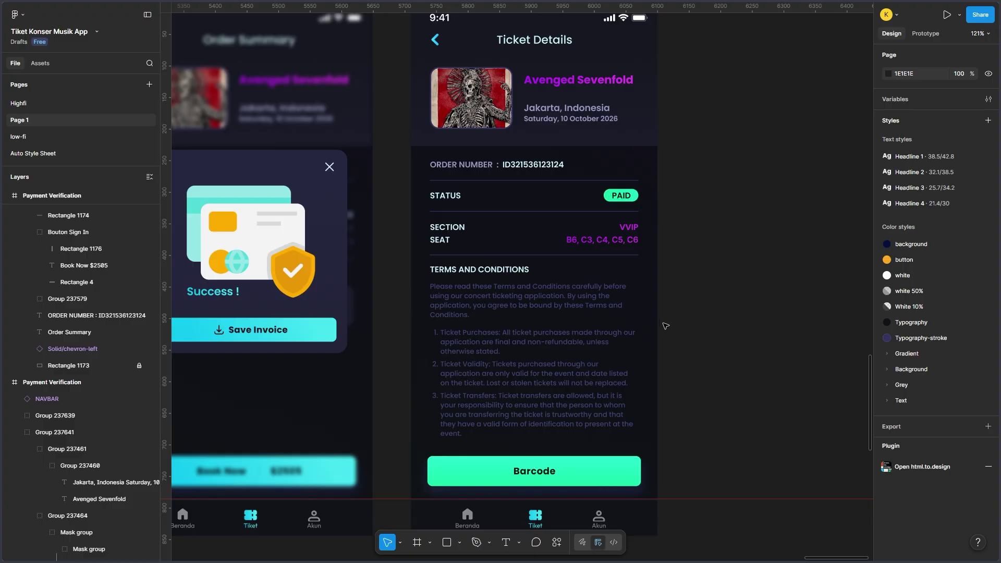
scroll(665, 325, down, 1)
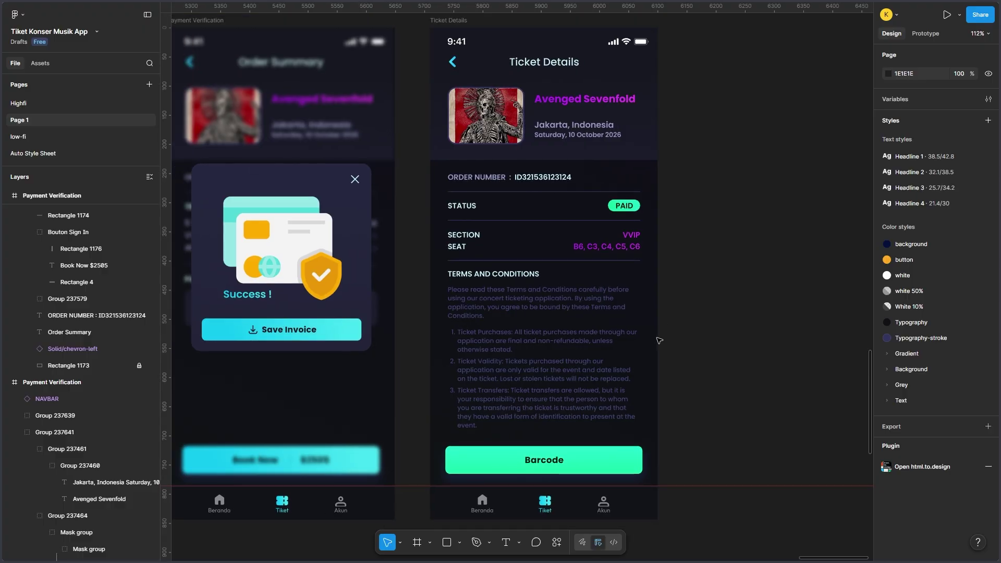
- Review the flow back to the start and examine the User profile and Payment Method screens below the onboarding screens
scroll(659, 340, down, 5)
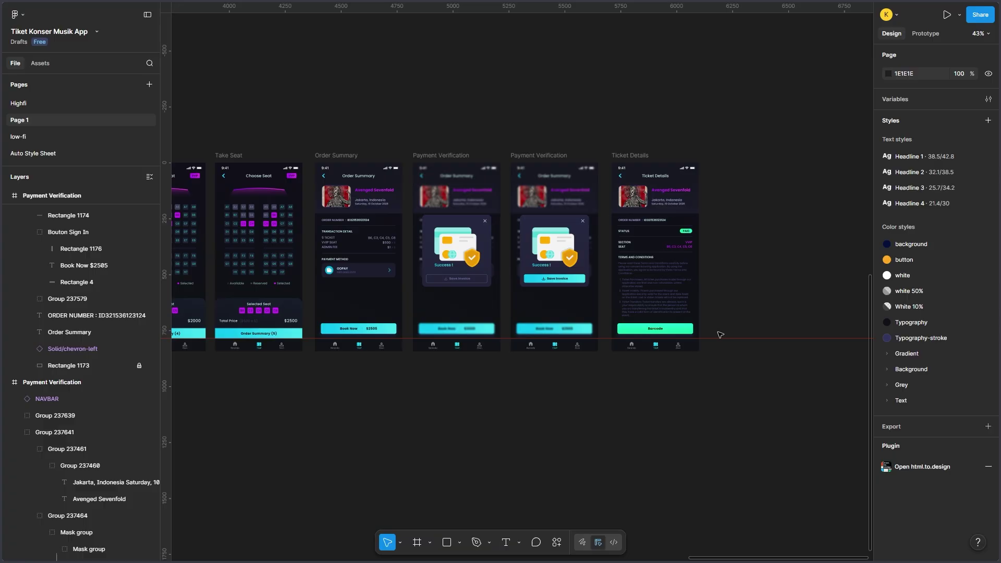
scroll(664, 375, up, 1)
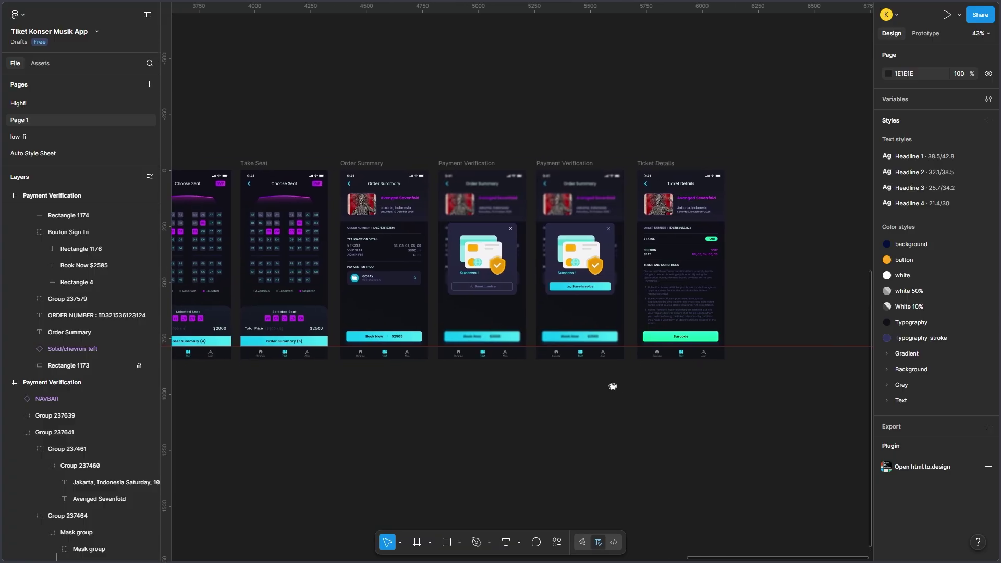
drag(588, 381, 573, 382)
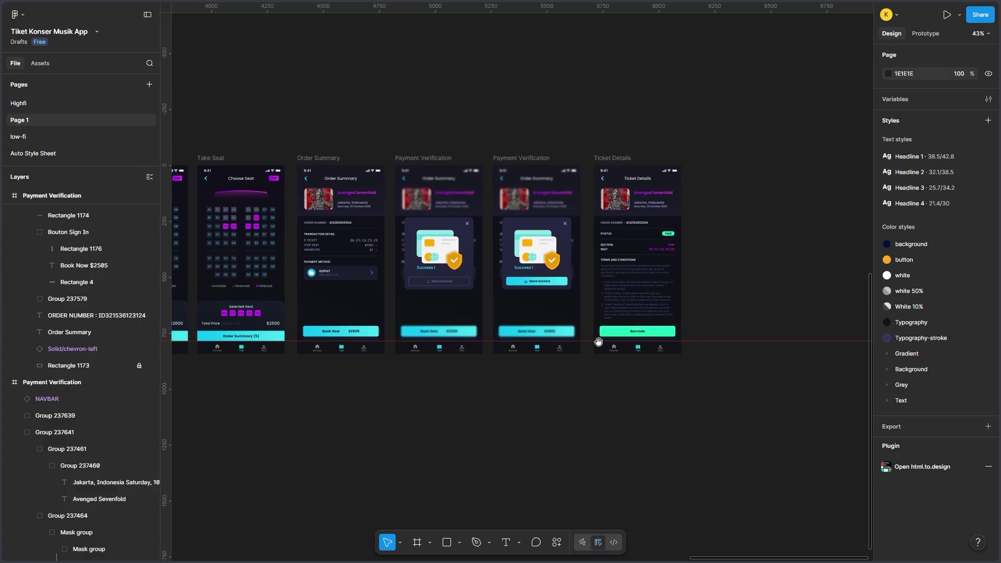
drag(379, 398, 620, 364)
scroll(619, 364, left, 15)
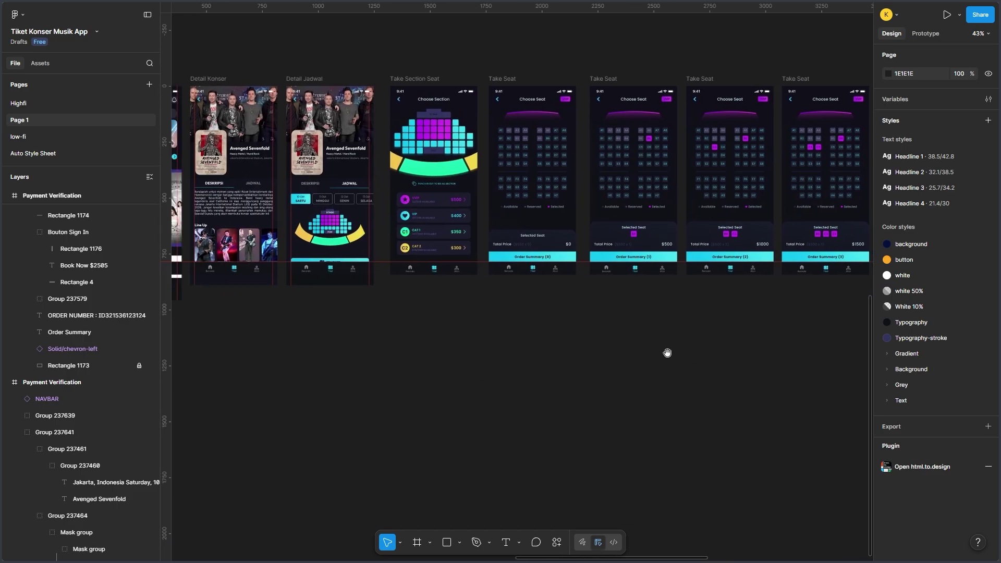
scroll(598, 338, up, 2)
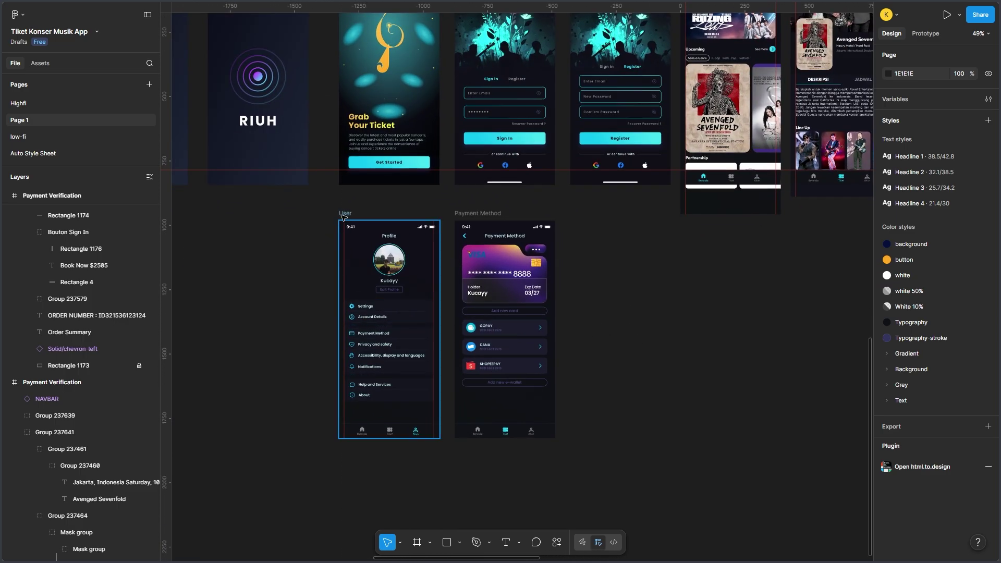
scroll(338, 311, up, 5)
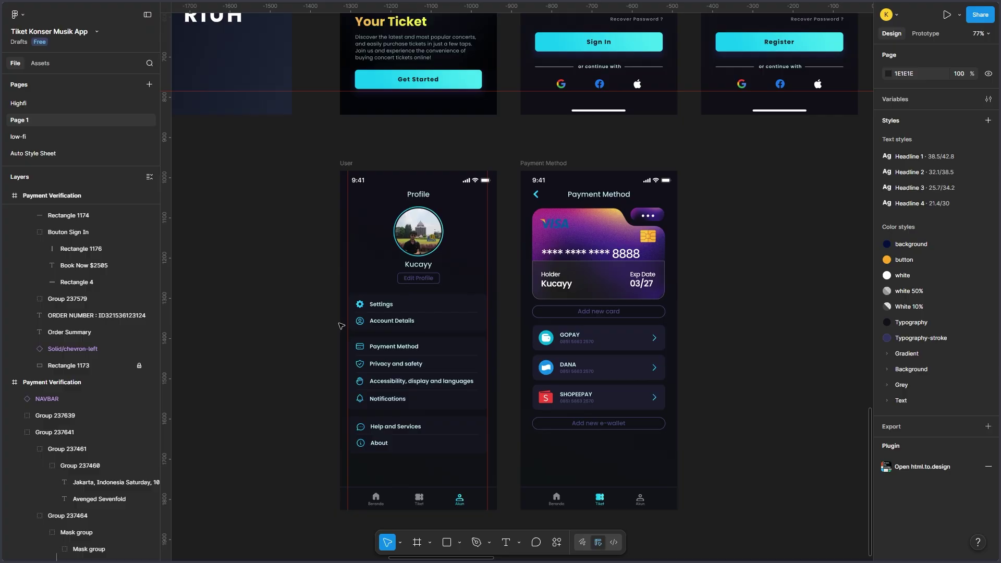
scroll(422, 155, right, 3)
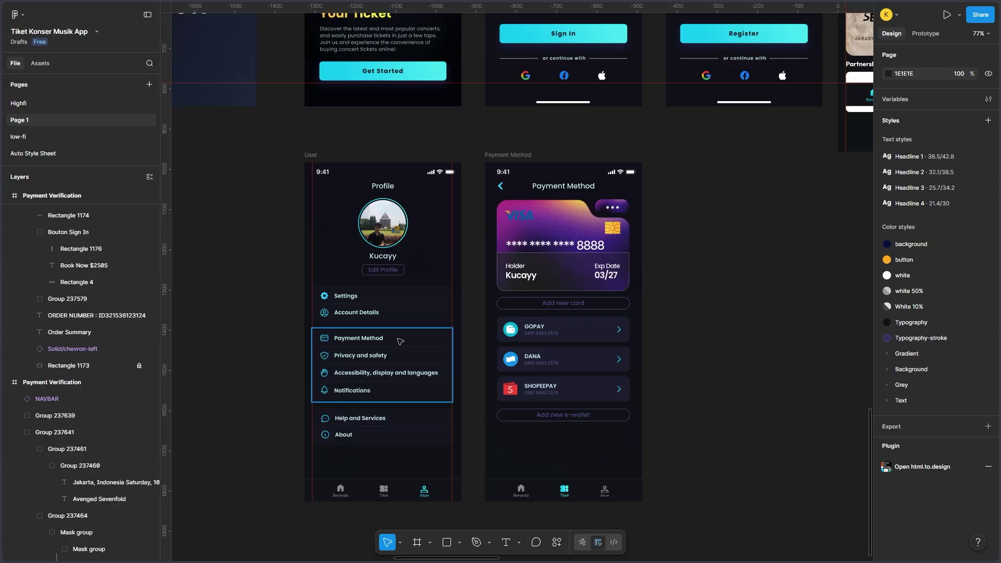
- Examine the Payment Method screen's saved card, GOPAY, DANA and SHOPEEPAY entries beside the User profile screen
drag(714, 221, 637, 189)
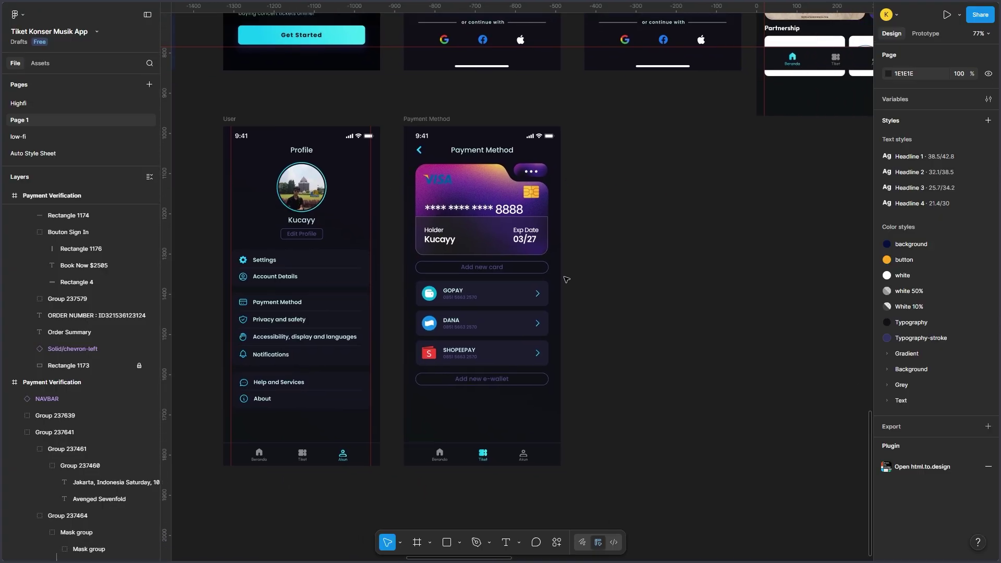
ctrl+scroll(581, 281, up, 3)
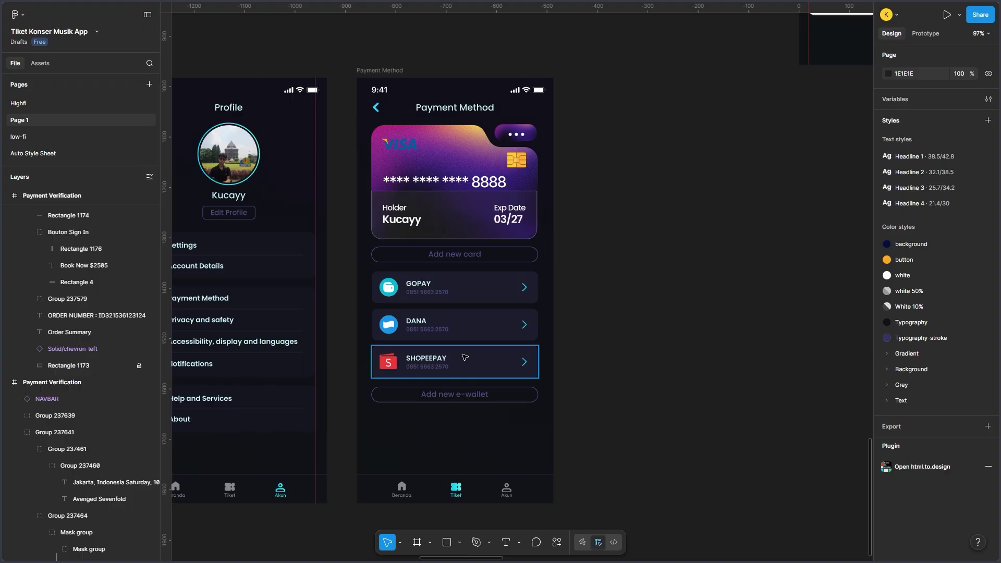
ctrl+scroll(591, 296, down, 2)
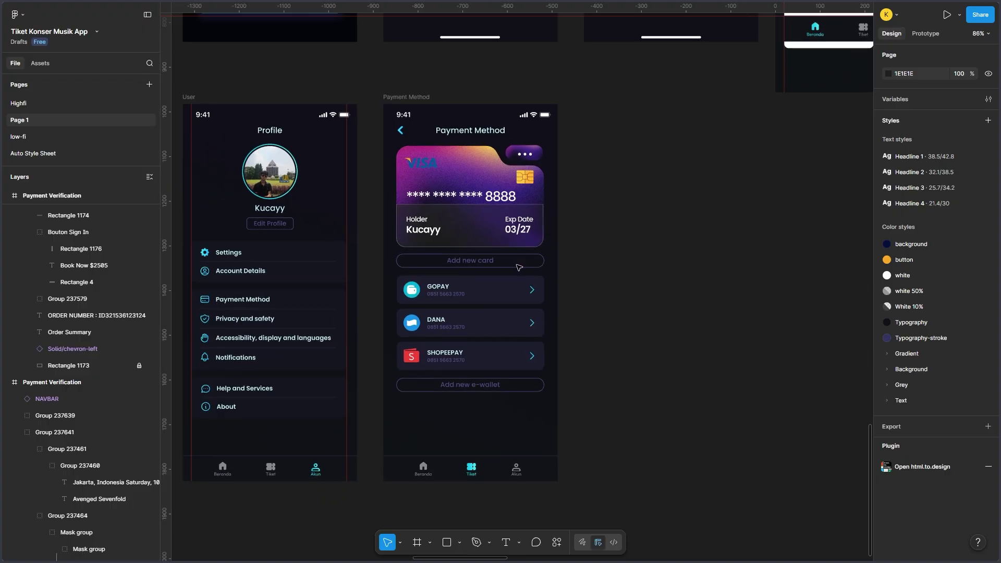
ctrl+scroll(537, 239, down, 3)
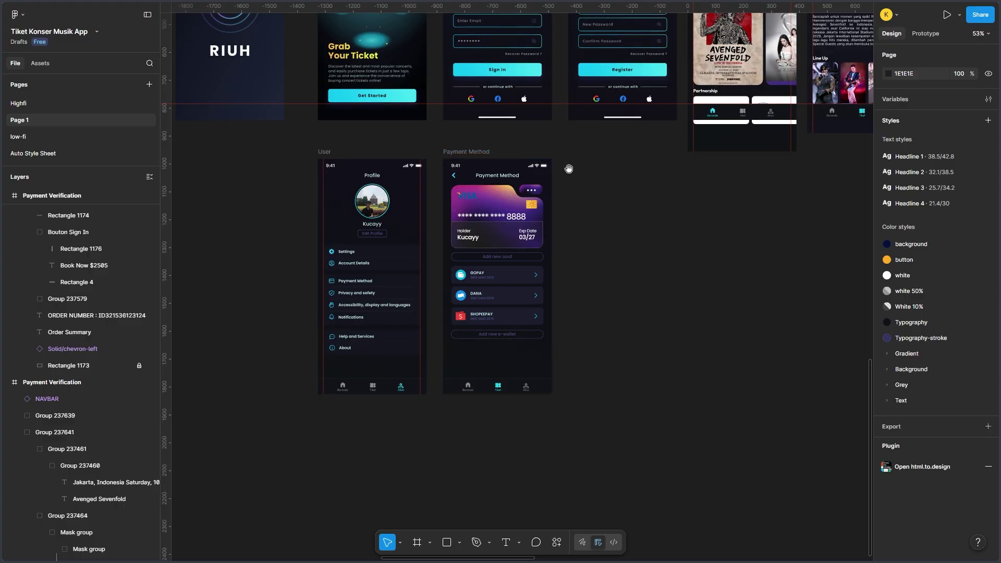
- Show the prototype connections around the splash screens and run the prototype of Flow 2 from Splash Screen - 1
drag(564, 168, 553, 270)
scroll(553, 270, up, 4)
scroll(553, 271, left, 10)
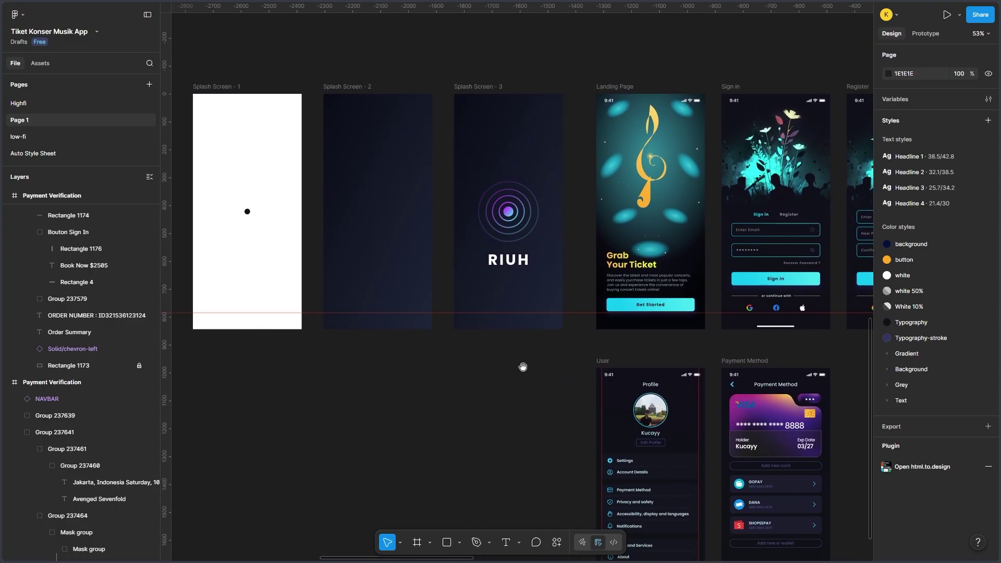
key(shift+e)
drag(447, 392, 522, 403)
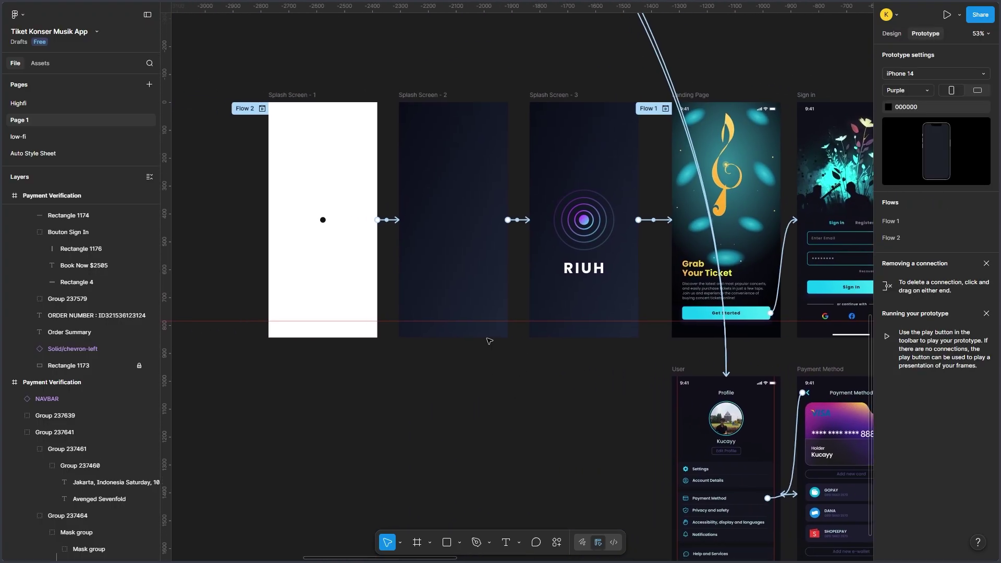
click(263, 108)
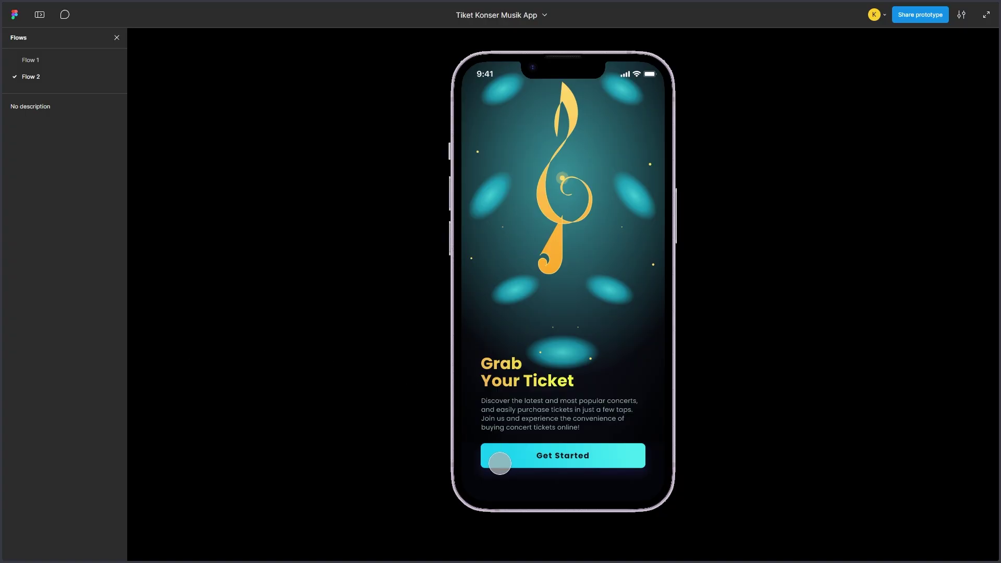
- Get started from the landing page, test switching between the Sign in and Register forms, and register to enter the home screen
click(518, 459)
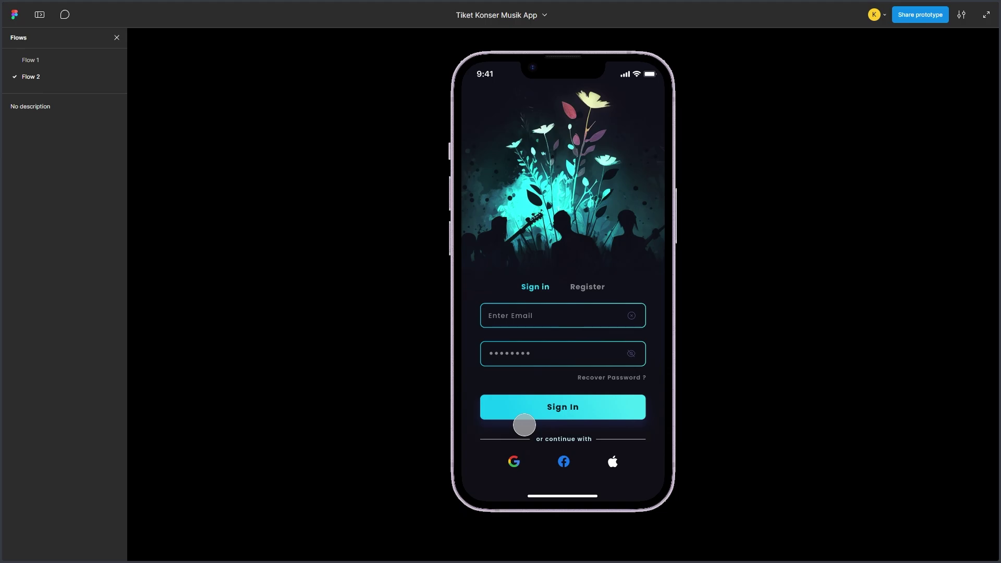
click(586, 286)
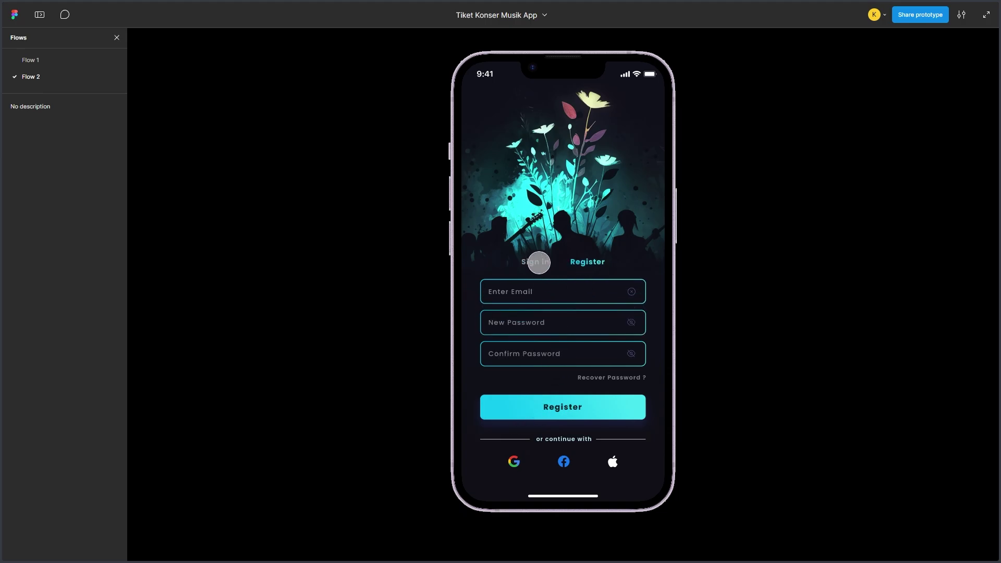
click(538, 262)
click(577, 284)
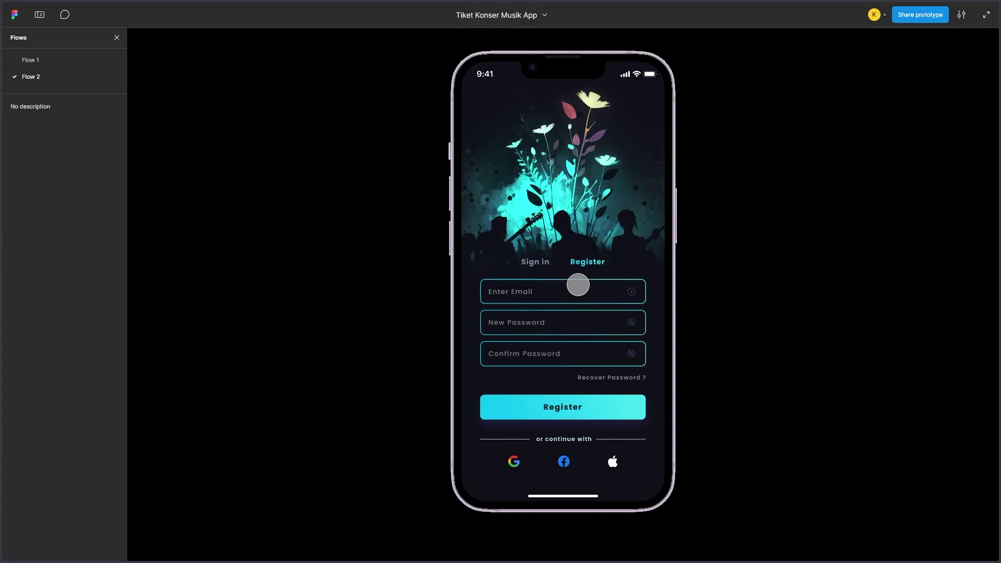
click(604, 411)
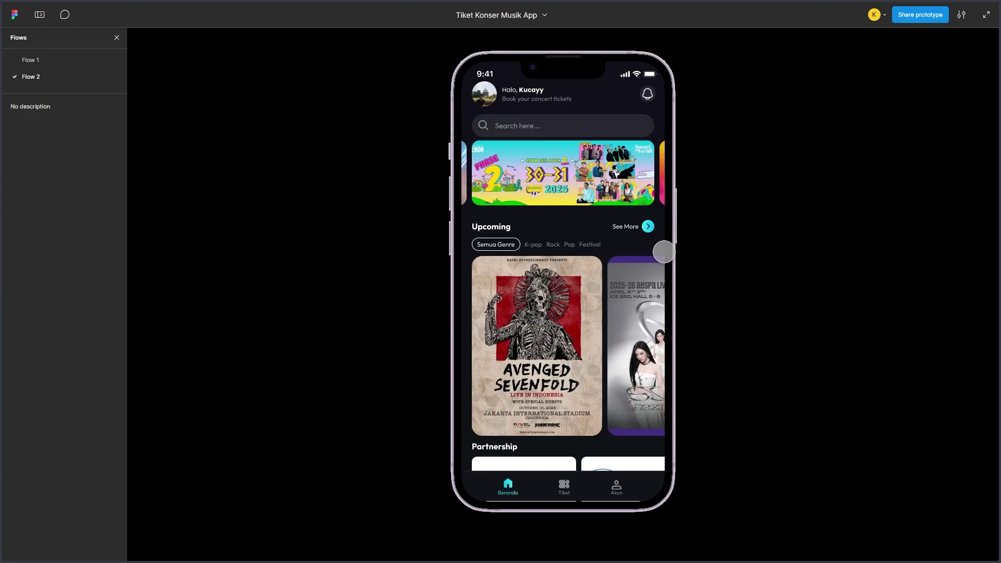
- Browse the home screen's Upcoming posters and Partnership logos, trying the Avenged Sevenfold poster and its back link along the way
drag(608, 402, 599, 372)
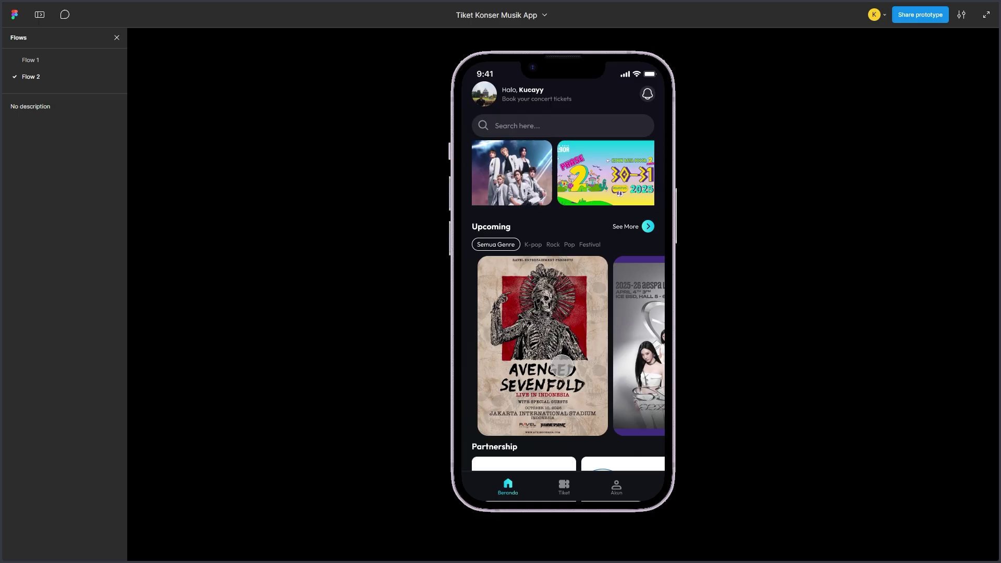
click(573, 364)
click(481, 86)
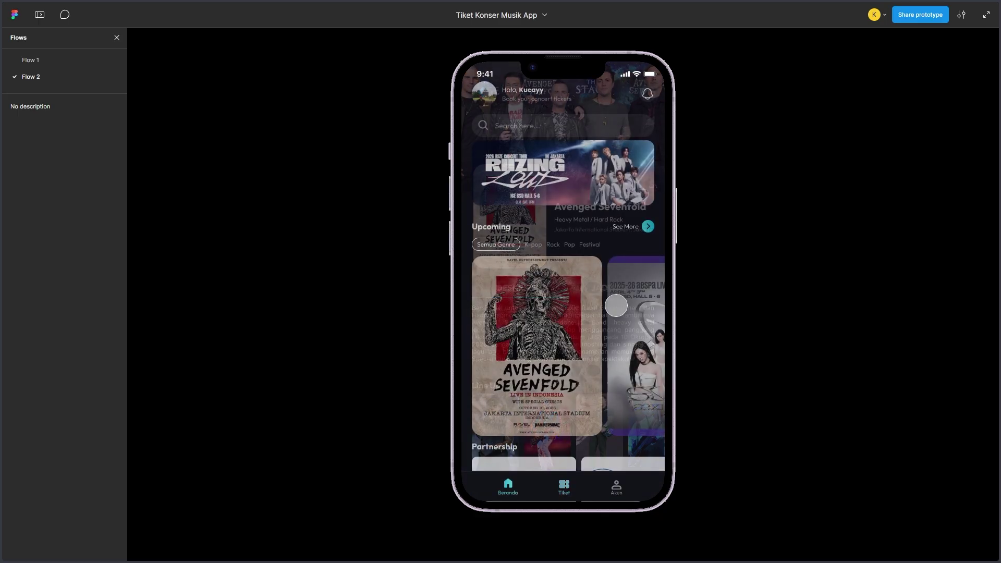
scroll(625, 417, right, 3)
scroll(610, 415, down, 2)
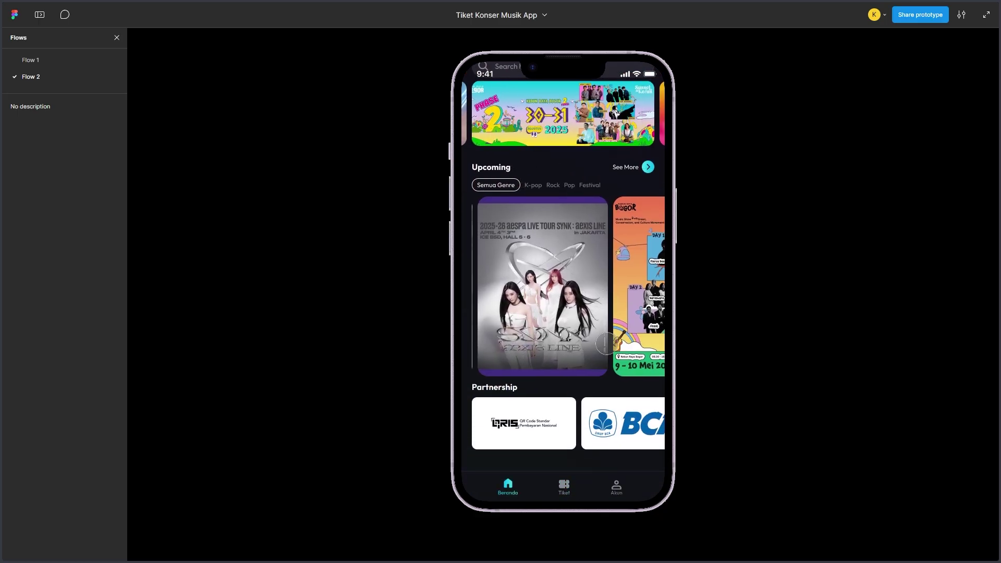
drag(521, 292, 604, 336)
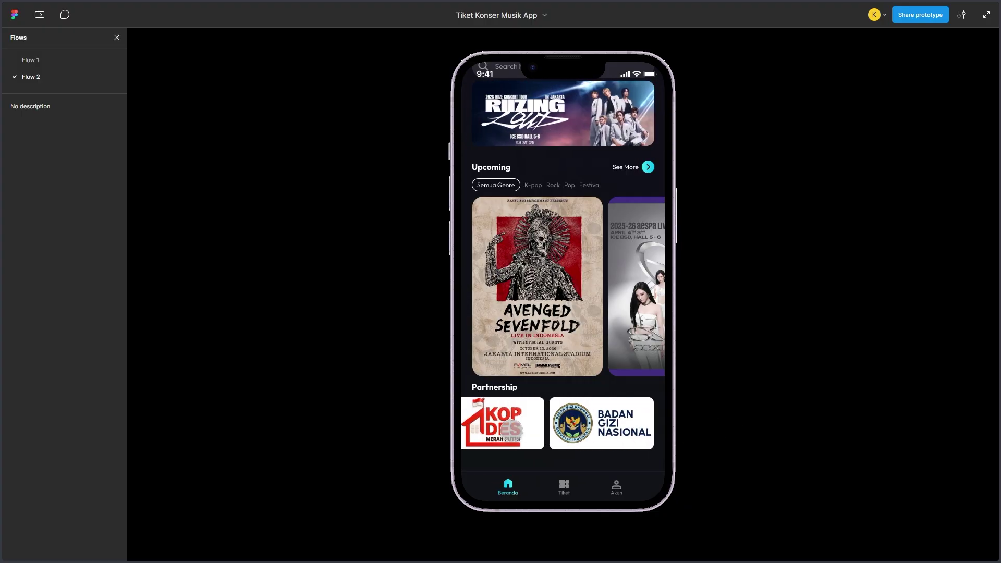
scroll(587, 342, up, 1)
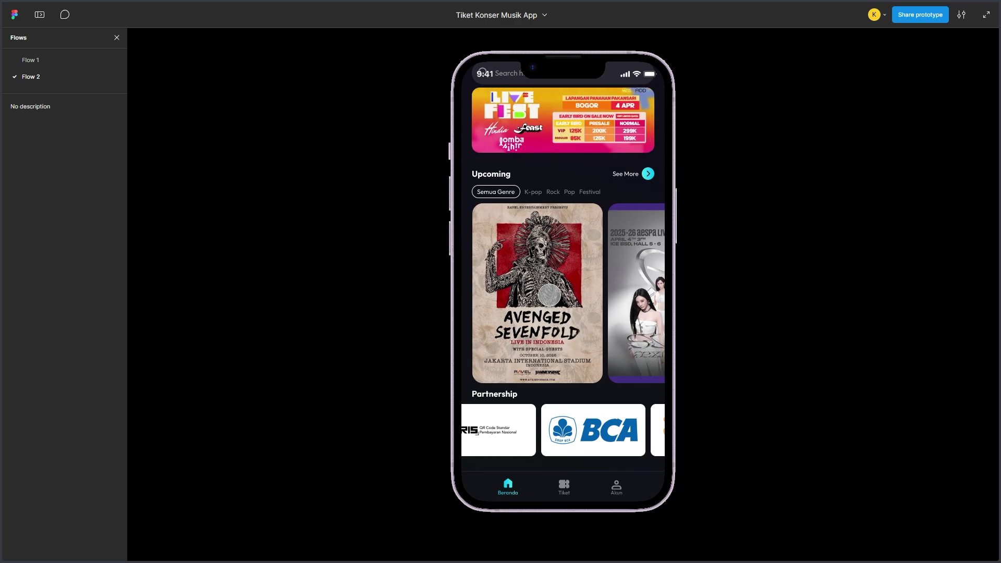
- Open the Avenged Sevenfold concert page from the home screen and review its description and line-up
click(549, 295)
scroll(563, 342, down, 2)
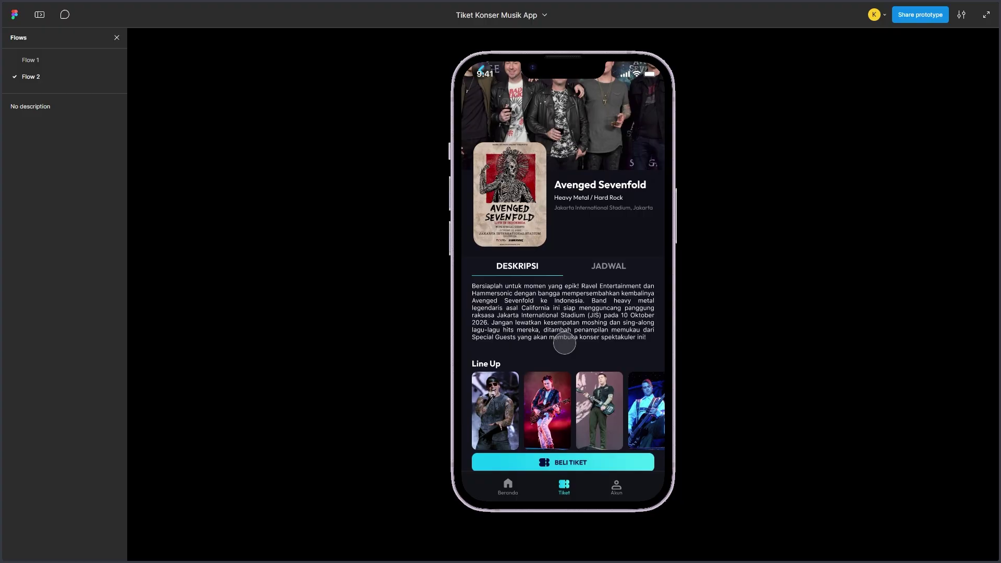
drag(564, 342, 570, 259)
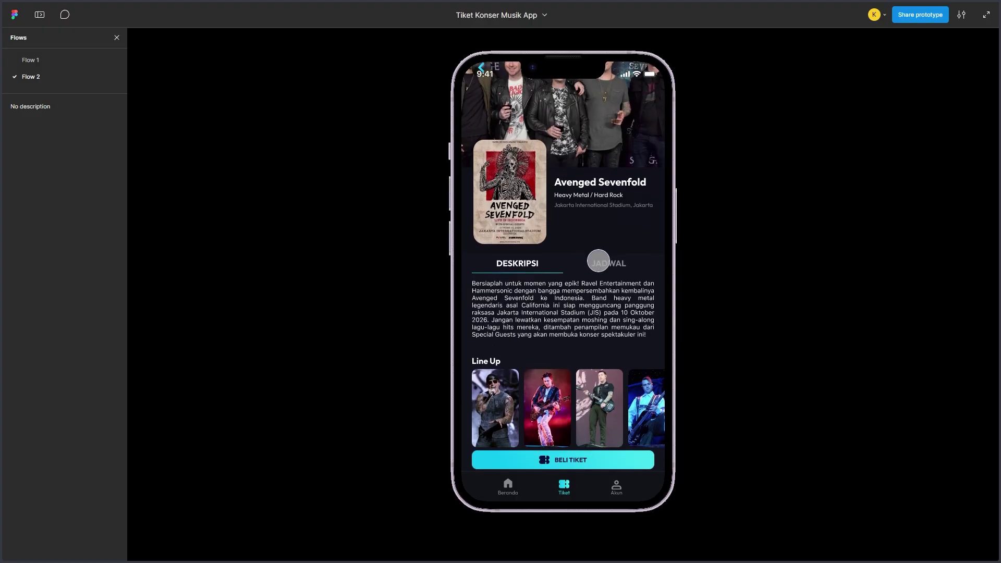
drag(601, 263, 602, 269)
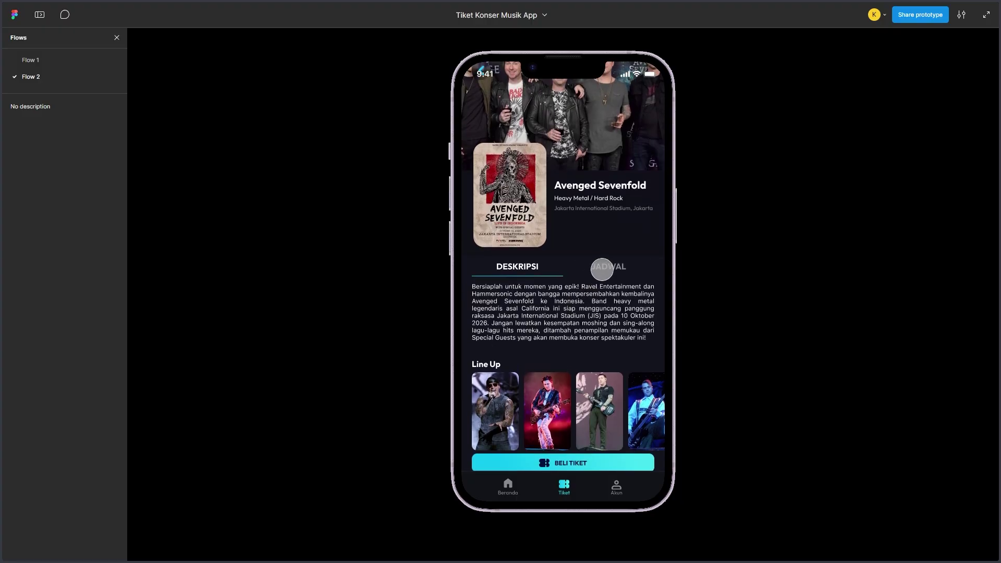
- Show the concert's JADWAL schedule with its dates and seating map, and proceed to buy tickets in the VVIP section
click(605, 265)
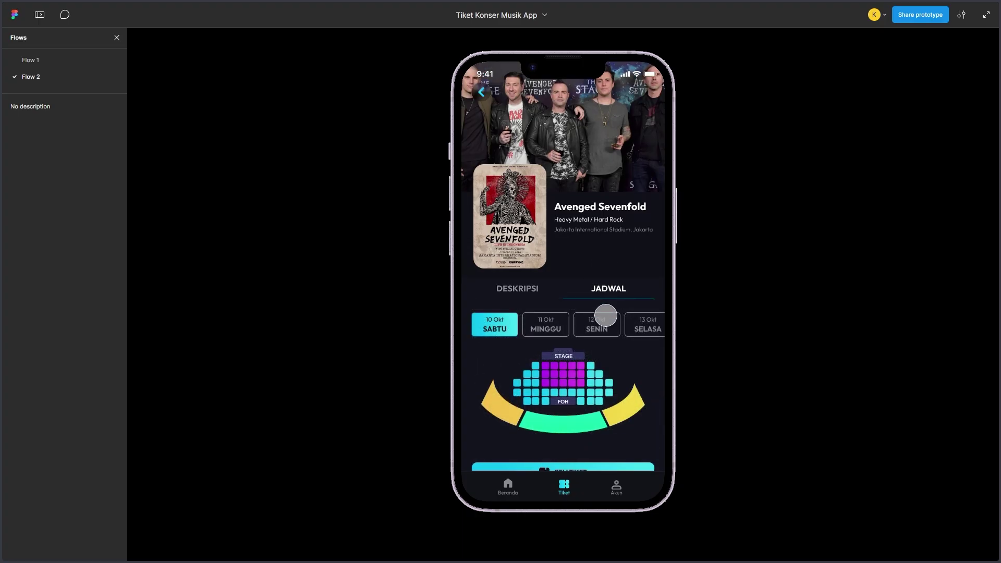
drag(623, 328, 655, 333)
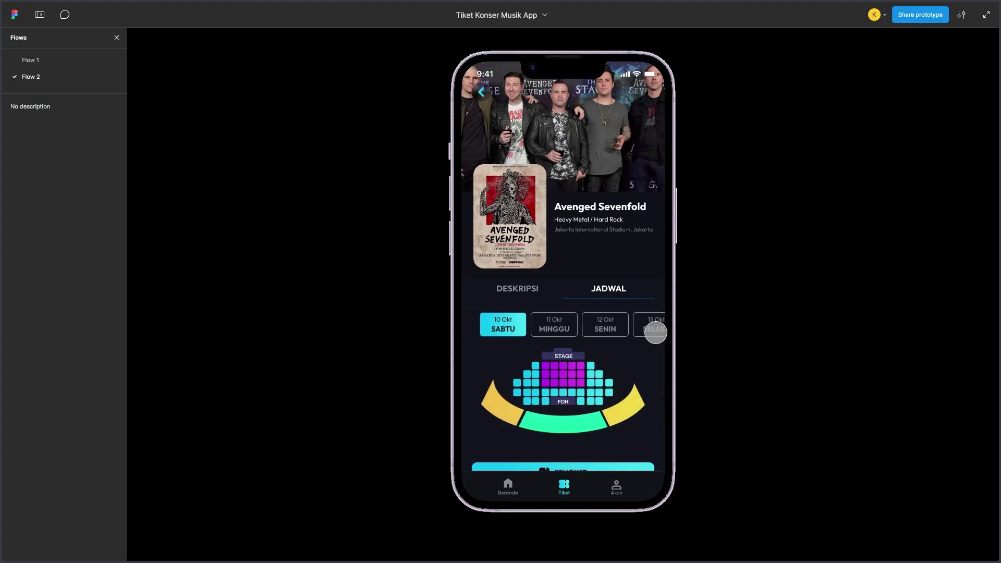
scroll(576, 331, down, 2)
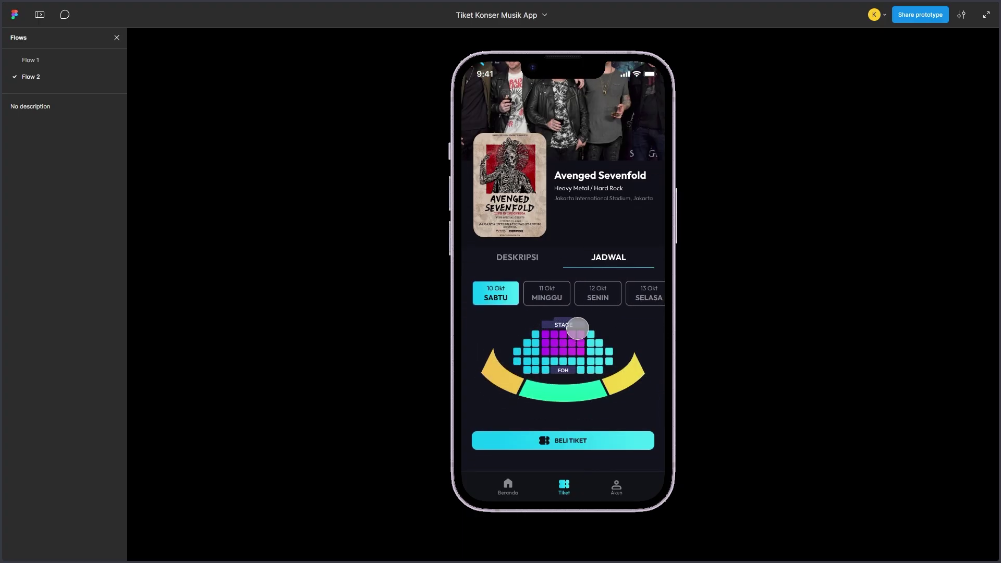
click(604, 446)
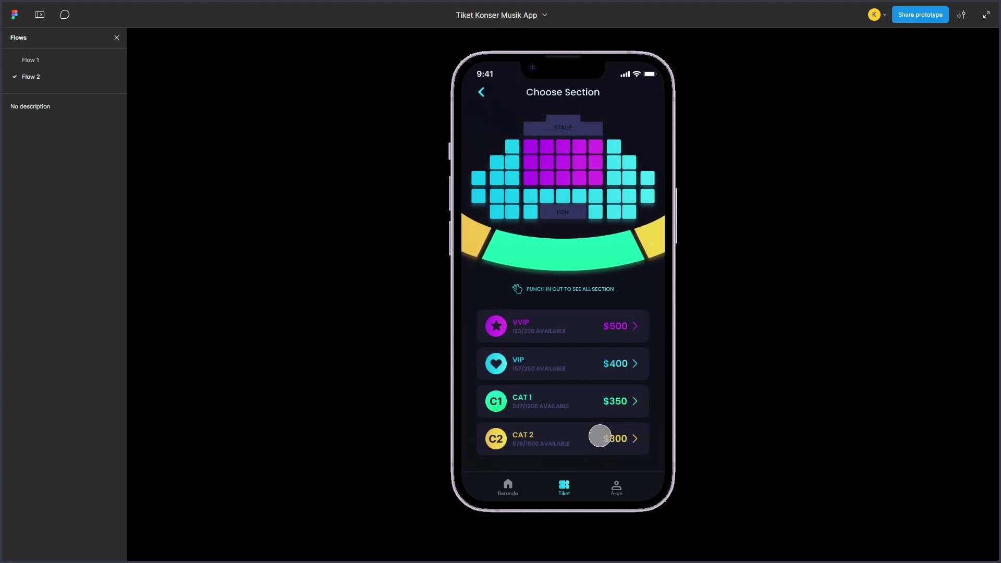
click(590, 327)
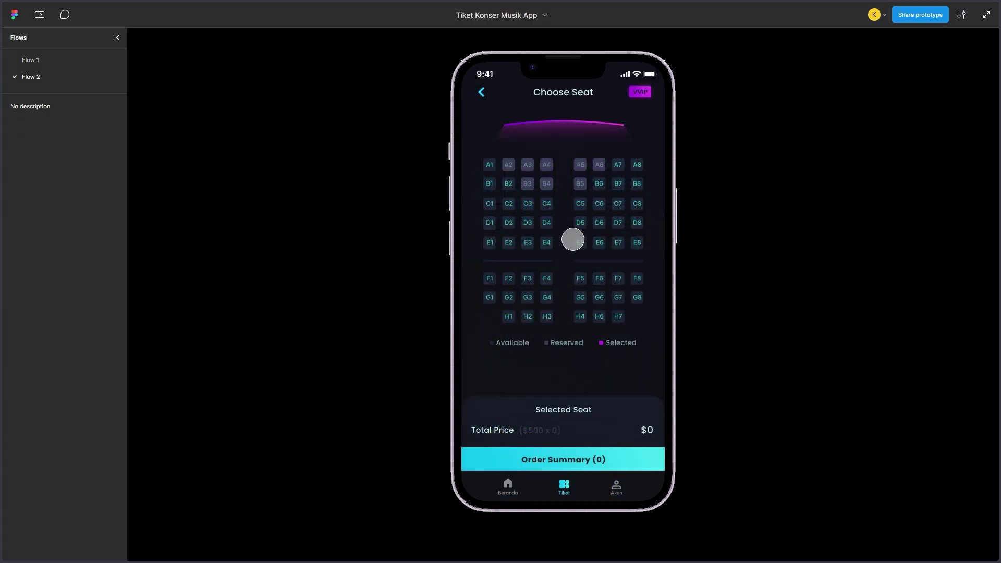
- Select seats B6, C3, C4, C5 and C6 in the VVIP section and proceed to the Order Summary
click(598, 183)
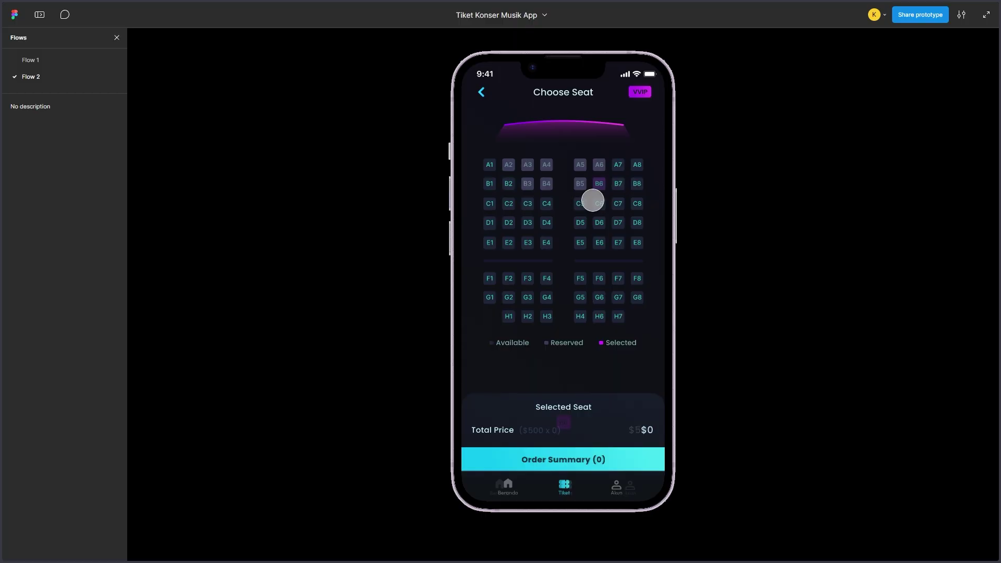
click(528, 205)
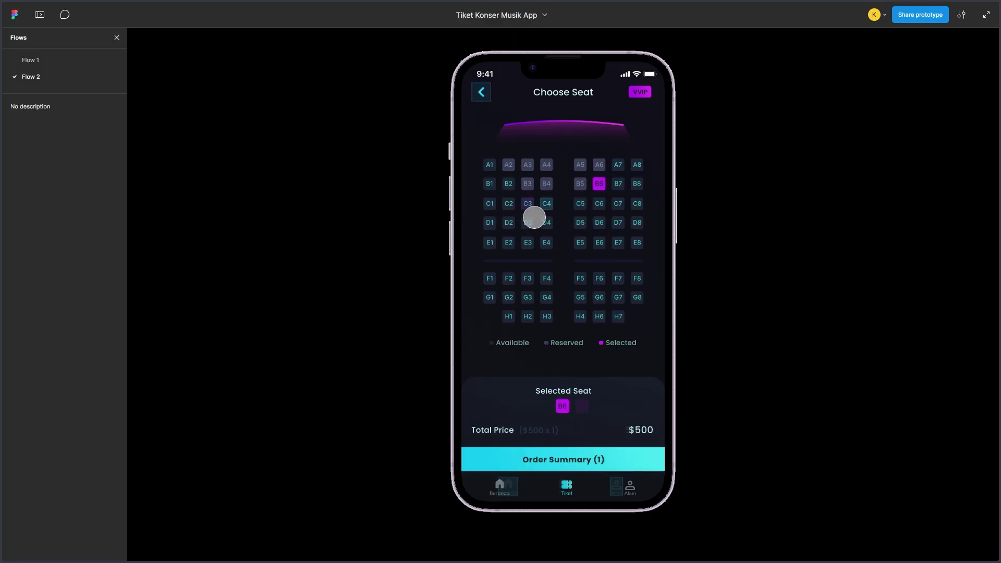
click(547, 205)
click(579, 203)
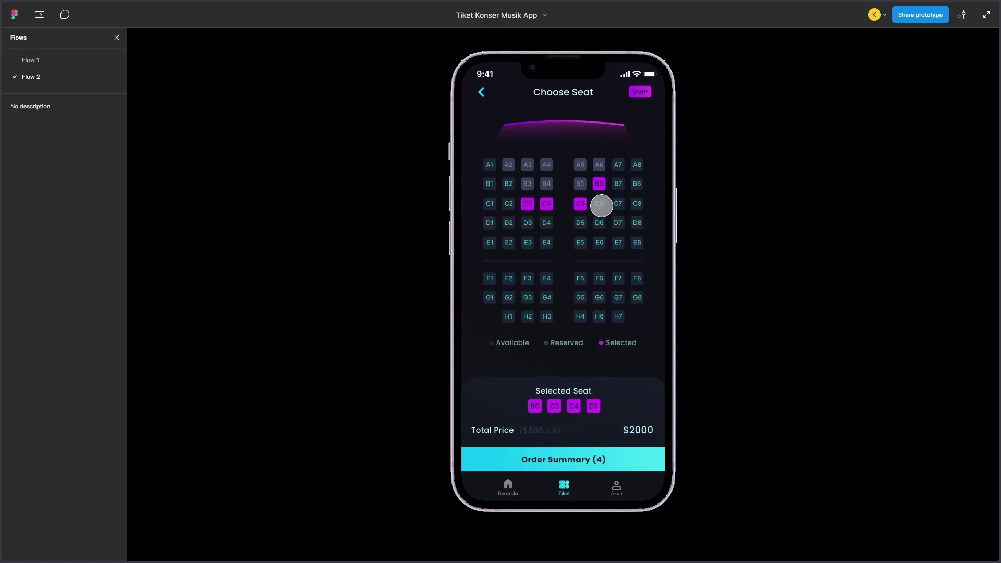
click(599, 203)
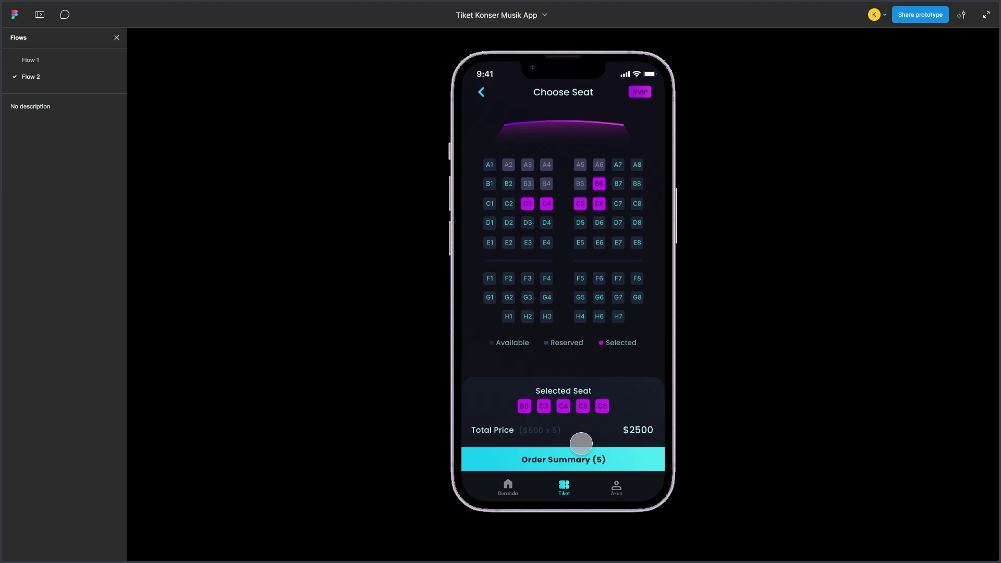
click(582, 459)
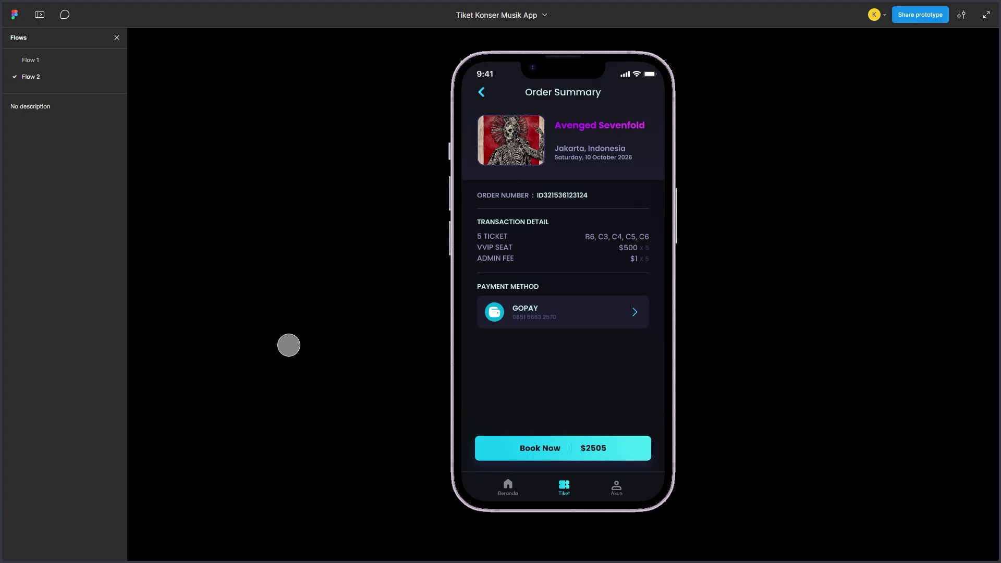
- Book the order with the GOPAY payment method and save the invoice to reach the Ticket Details screen
click(629, 316)
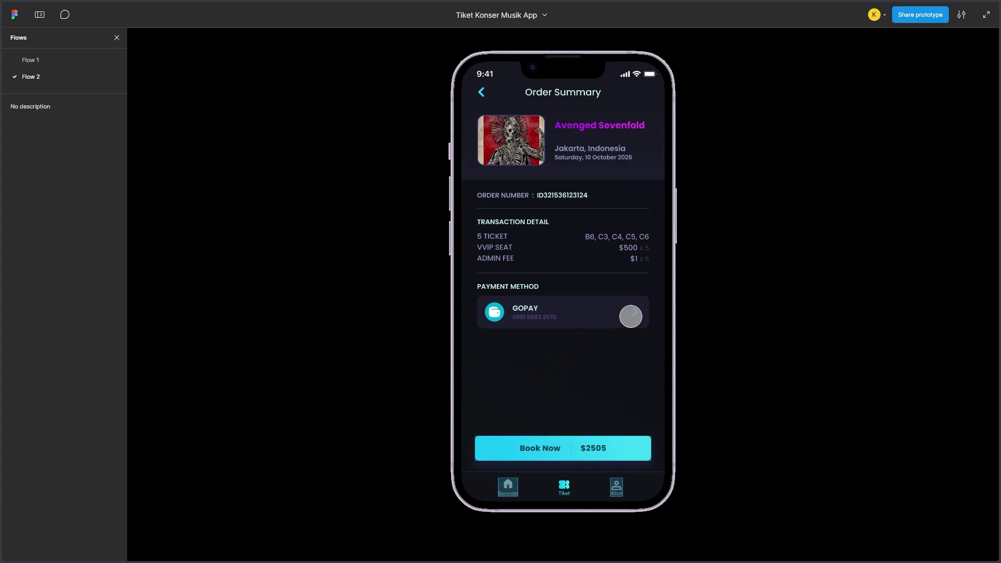
click(599, 342)
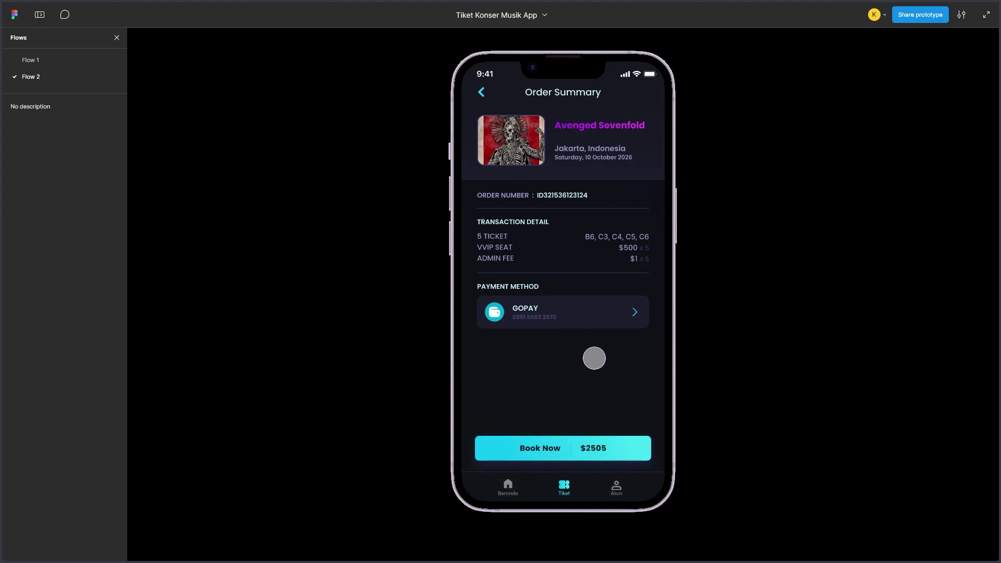
click(573, 443)
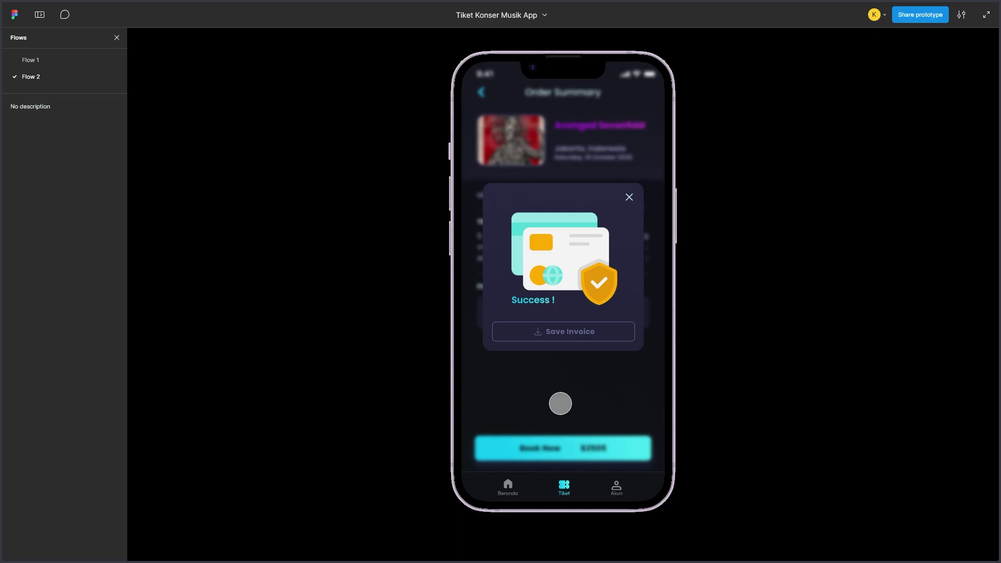
click(543, 329)
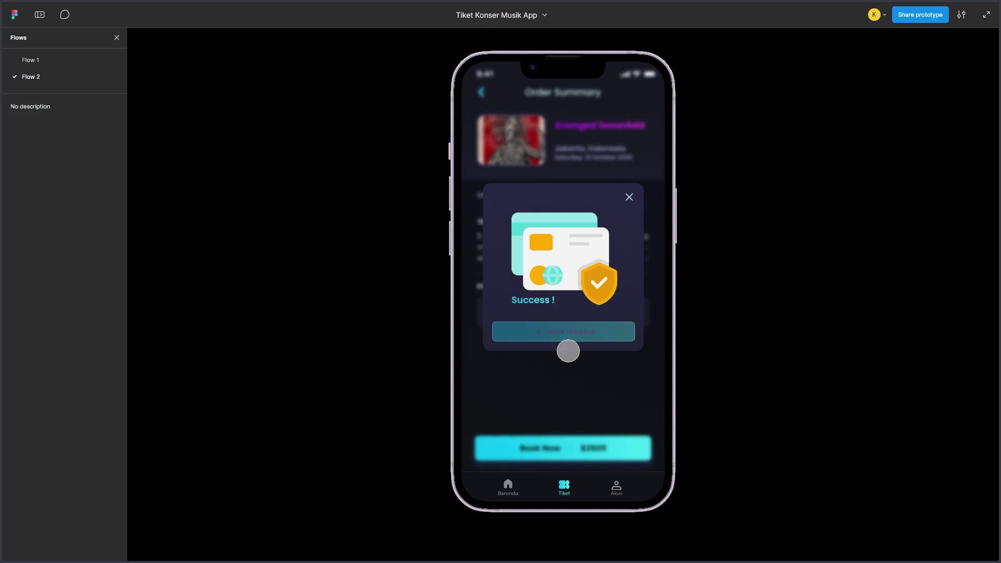
click(576, 331)
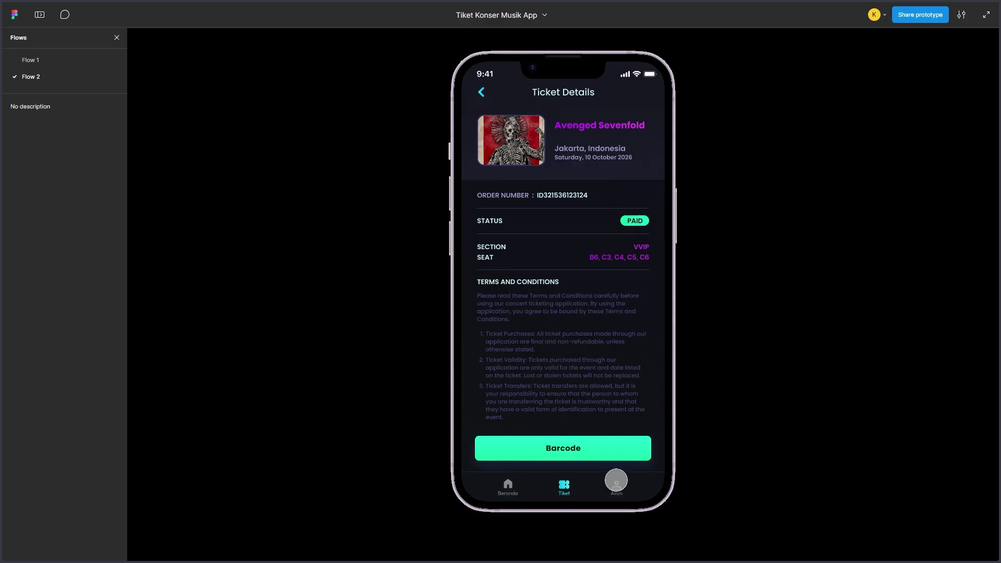
- Visit the Profile screen and its Payment Method page, and return to the home screen
click(616, 485)
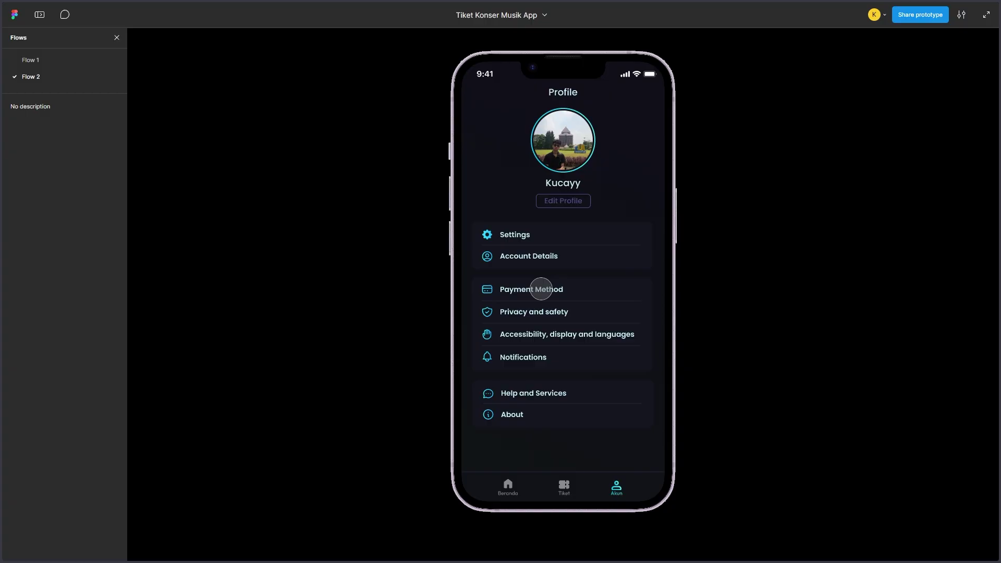
click(540, 289)
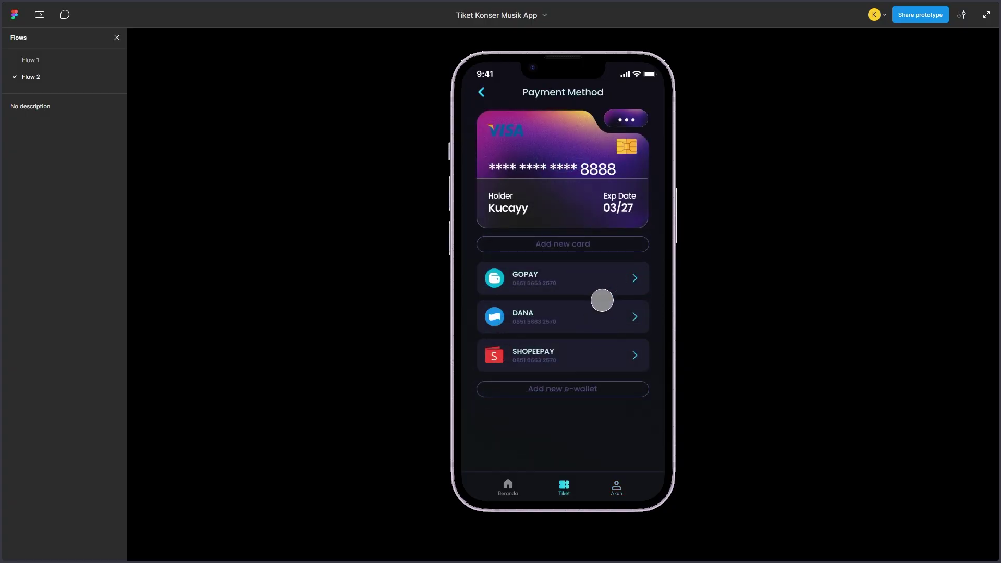
click(533, 386)
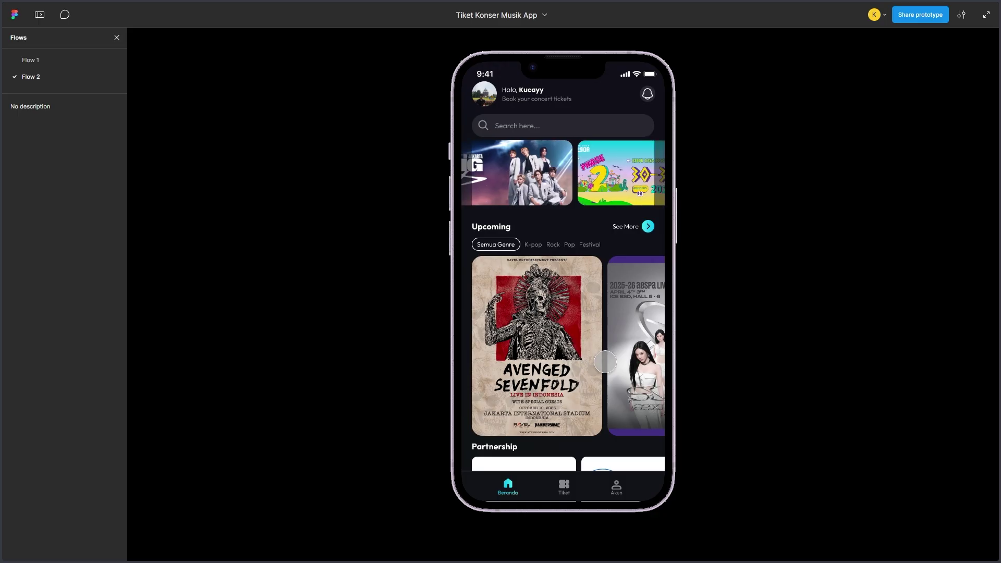